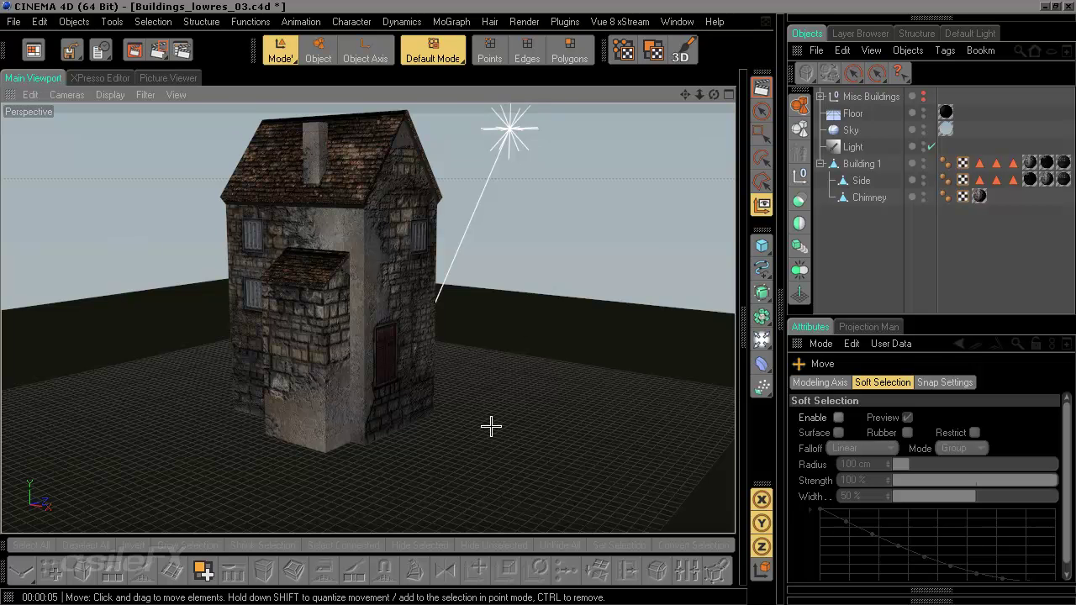
Add a cube by the door wall and resize it to about 235 cm in X and 67 cm in Z
scroll(549, 468, up, 4)
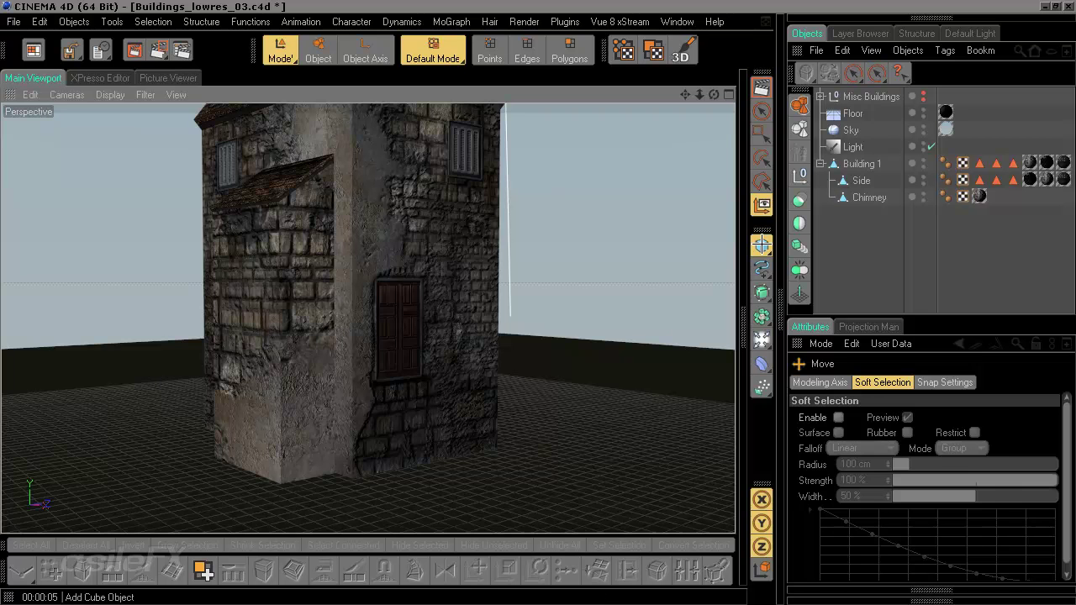
click(762, 244)
alt+drag(469, 409, 424, 474)
alt+middle_drag(424, 474, 462, 401)
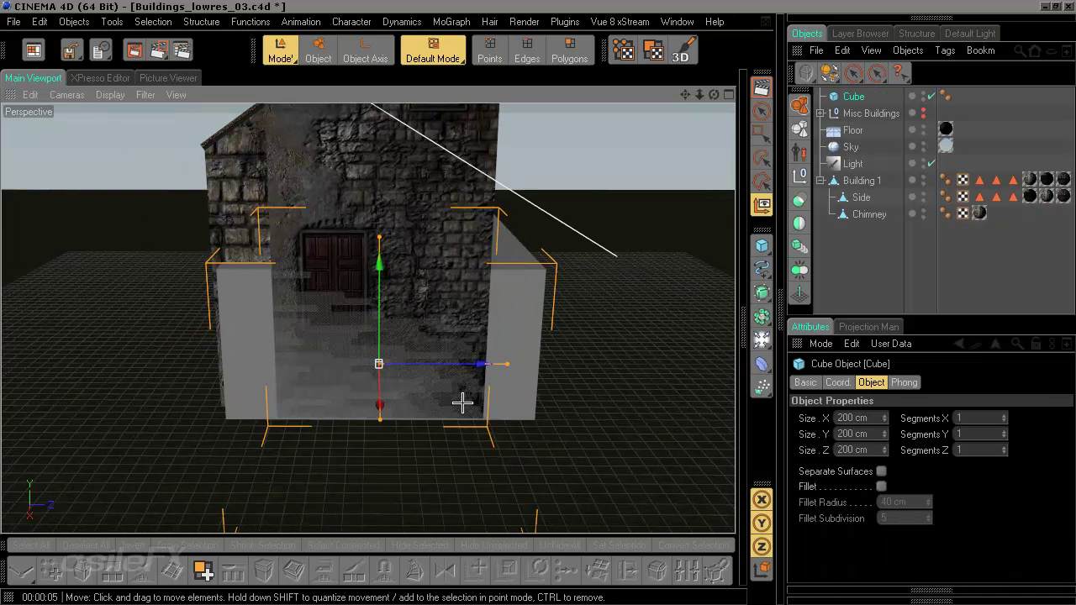
drag(507, 364, 421, 364)
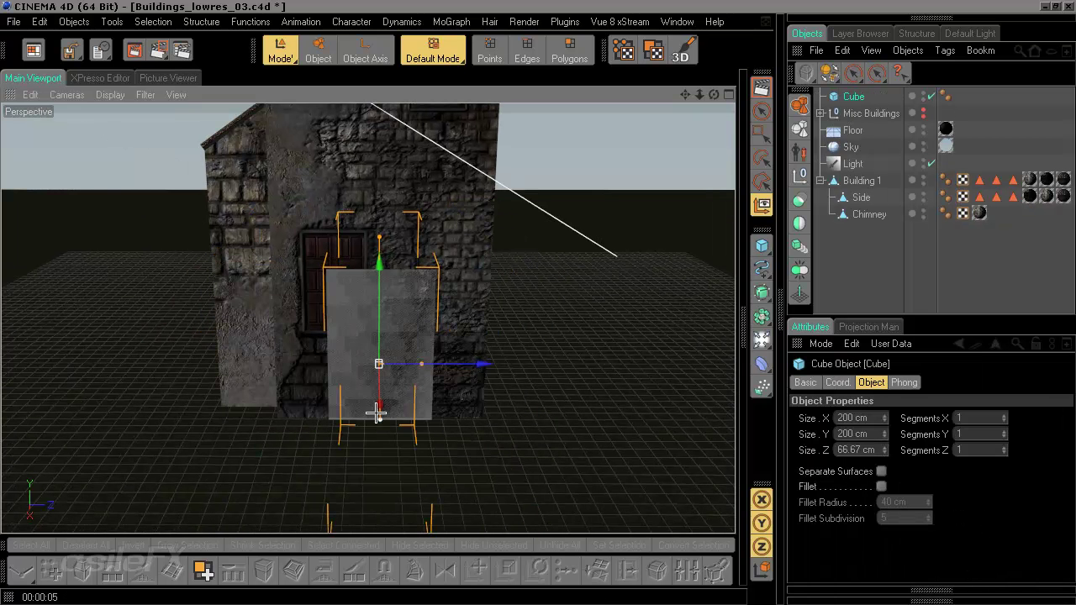
drag(377, 414, 380, 492)
alt+drag(356, 239, 441, 245)
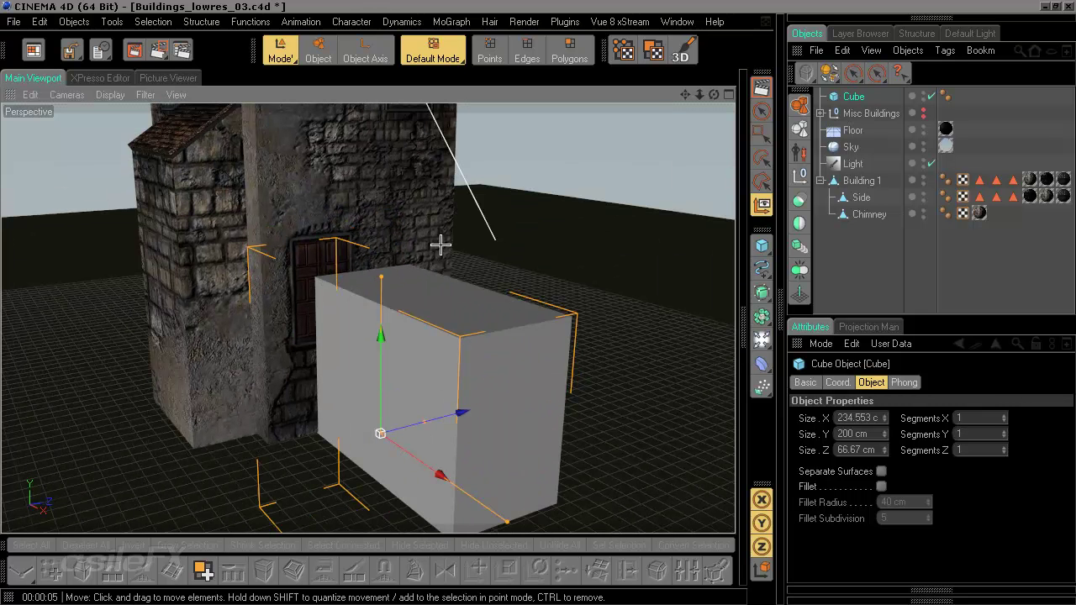
Align the cube with the door and resize it to about 95 cm in X, 93 cm in Y and 54 cm in Z
drag(464, 413, 427, 422)
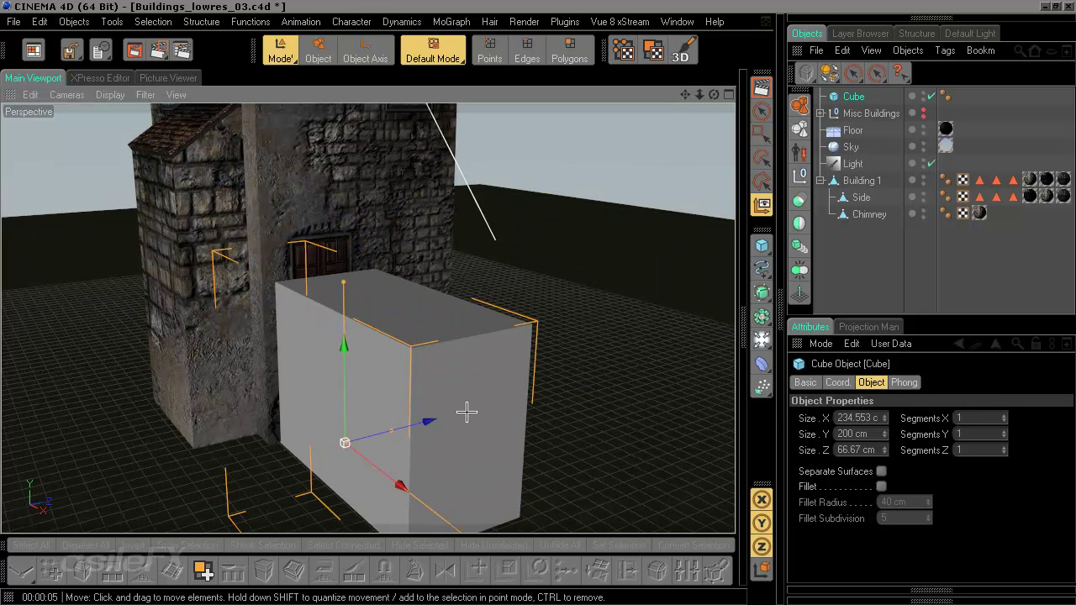
alt+drag(449, 386, 509, 399)
alt+middle_drag(460, 467, 435, 409)
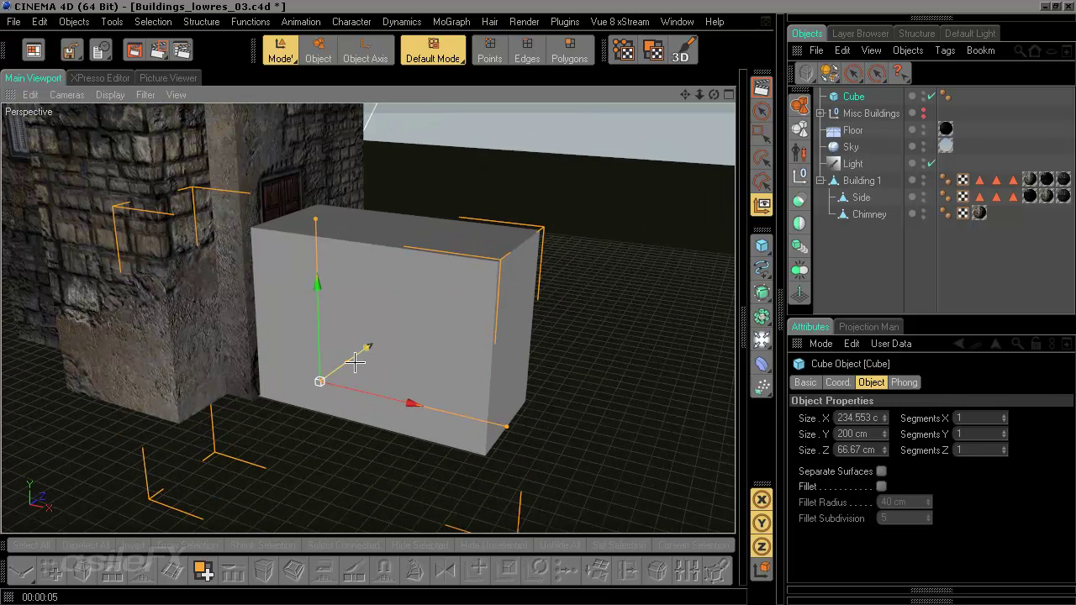
drag(505, 426, 445, 412)
drag(348, 223, 348, 315)
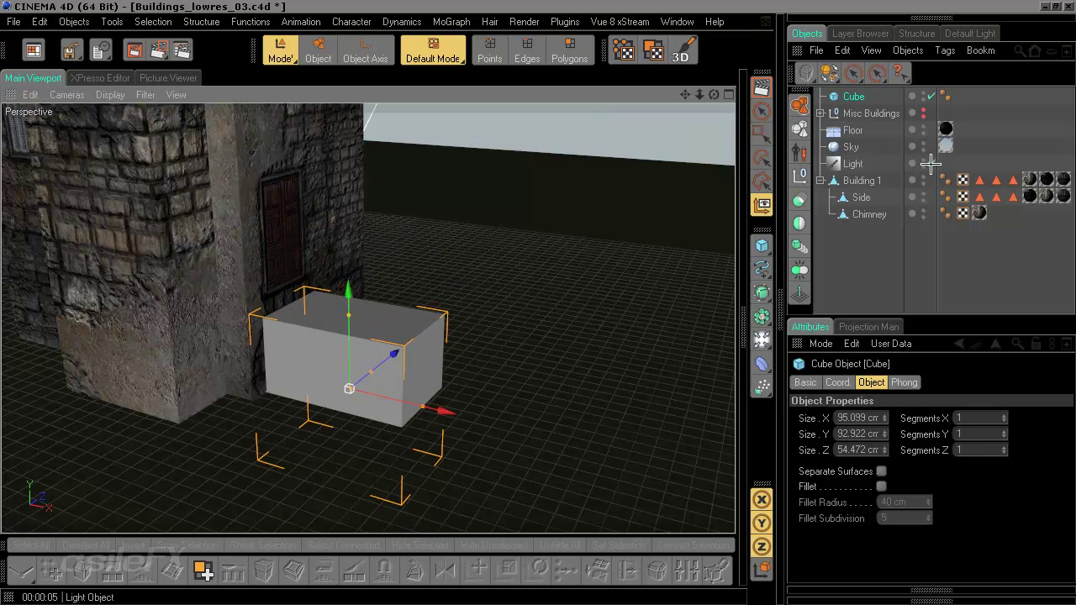
Examine Building 1 with its Side and Chimney parts, and the area around the door and the cube
click(861, 198)
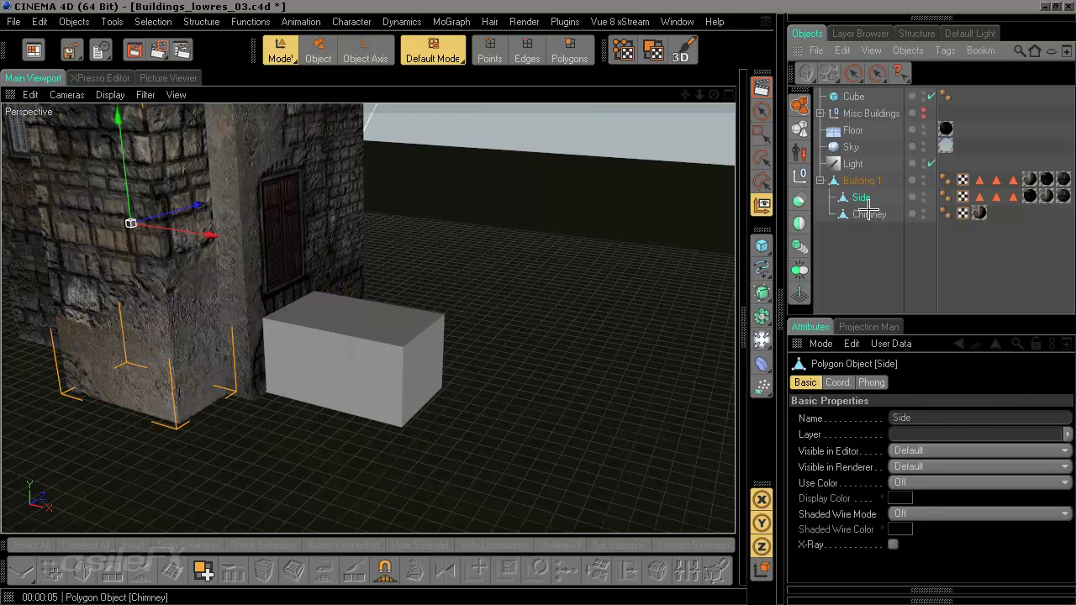
click(868, 213)
click(856, 258)
alt+middle_drag(412, 135, 461, 251)
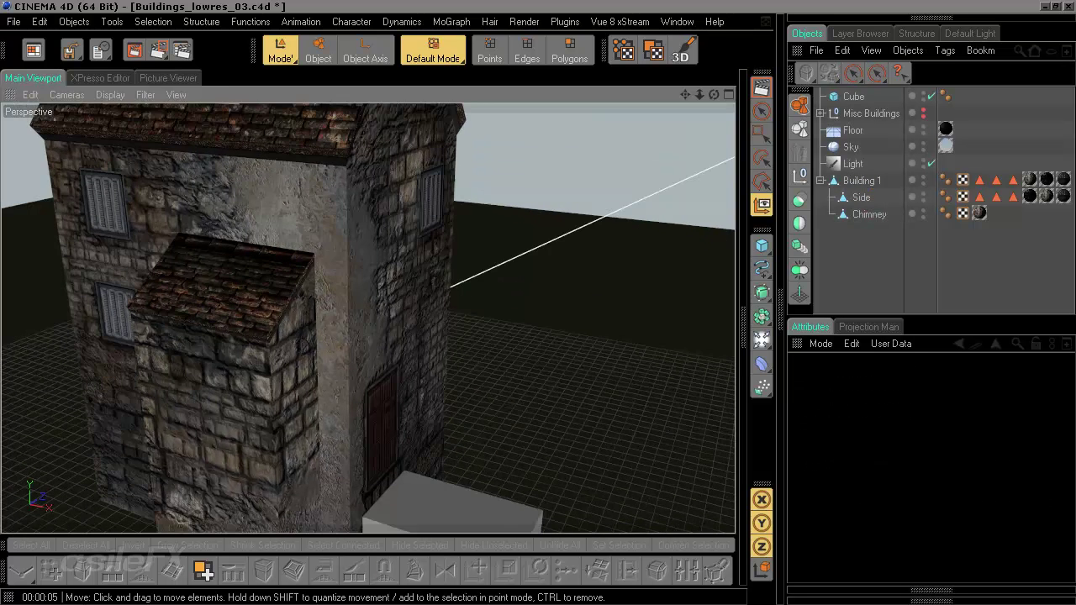
alt+drag(461, 250, 508, 230)
click(855, 180)
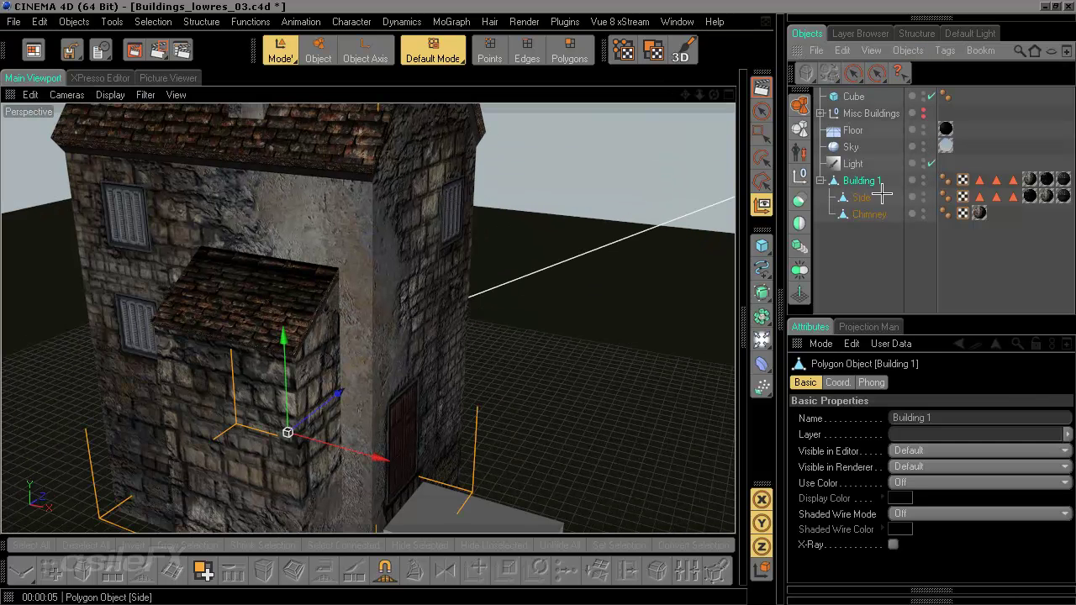
click(871, 255)
scroll(619, 297, down, 4)
scroll(549, 278, up, 6)
scroll(548, 278, up, 2)
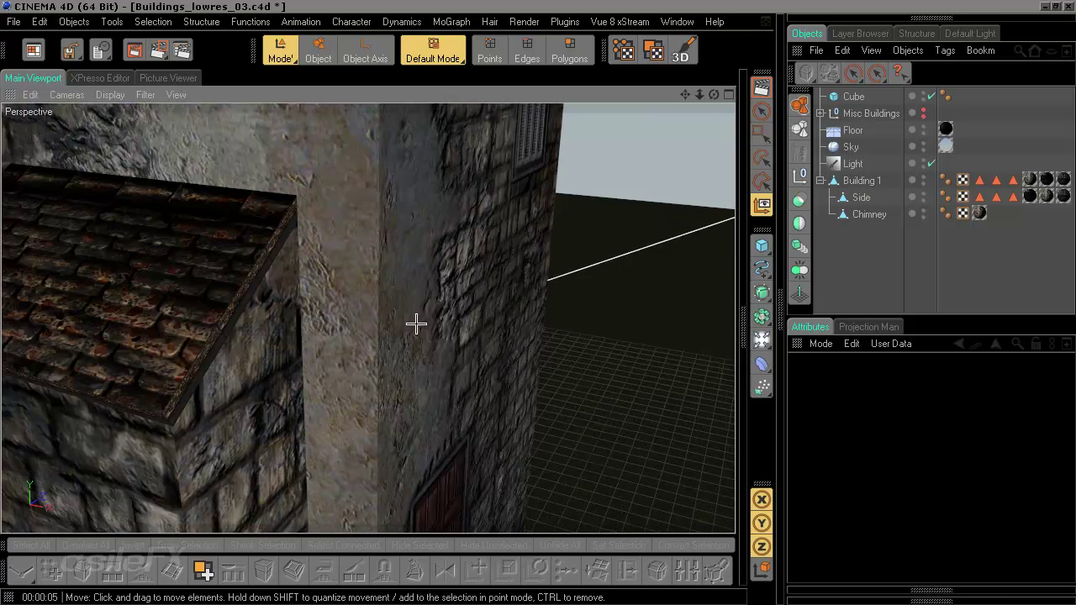
scroll(416, 324, down, 6)
alt+drag(505, 327, 467, 252)
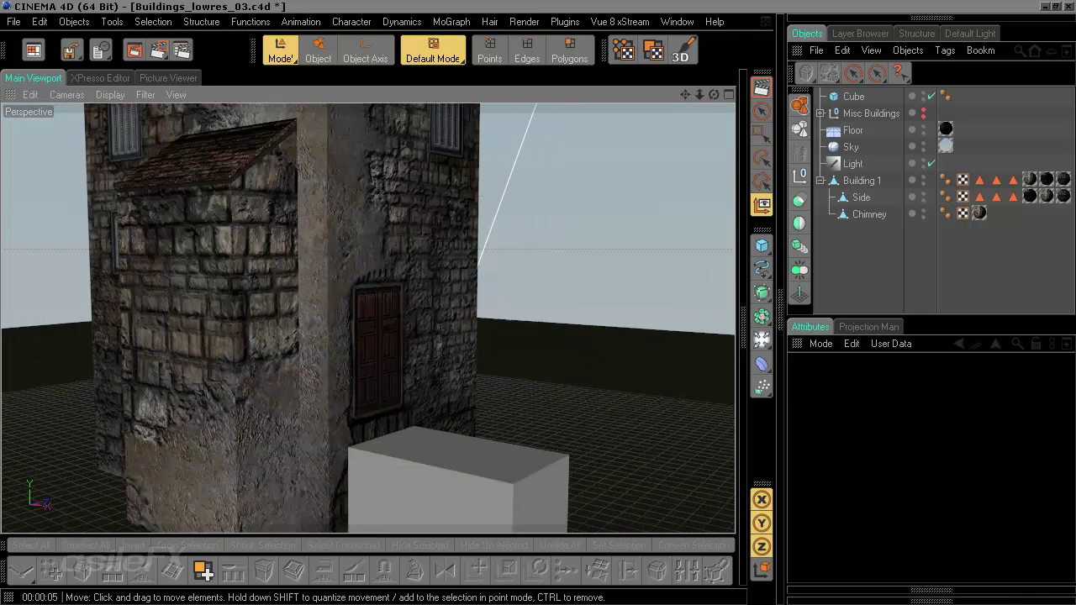
scroll(552, 414, down, 5)
scroll(504, 361, up, 3)
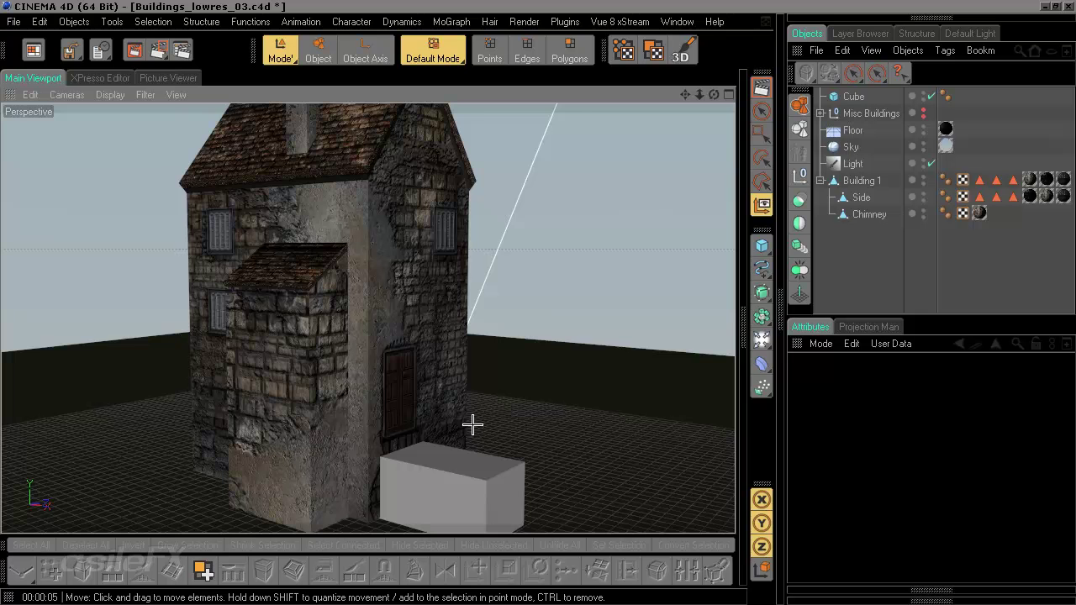
scroll(446, 433, up, 6)
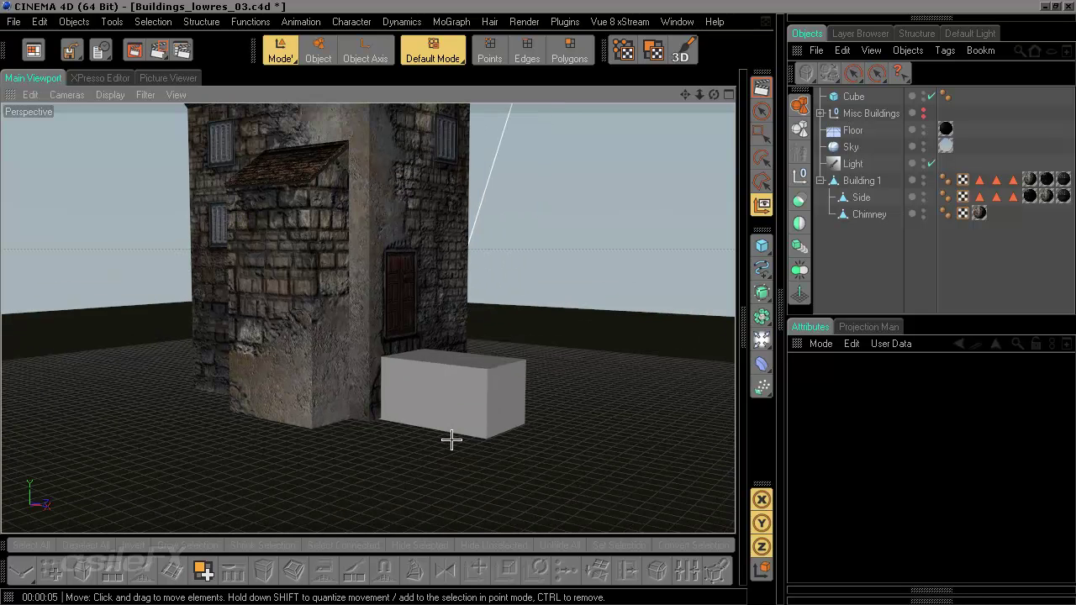
Flatten the cube into a slab about 8 cm high and rest it on the ground below the door
click(561, 433)
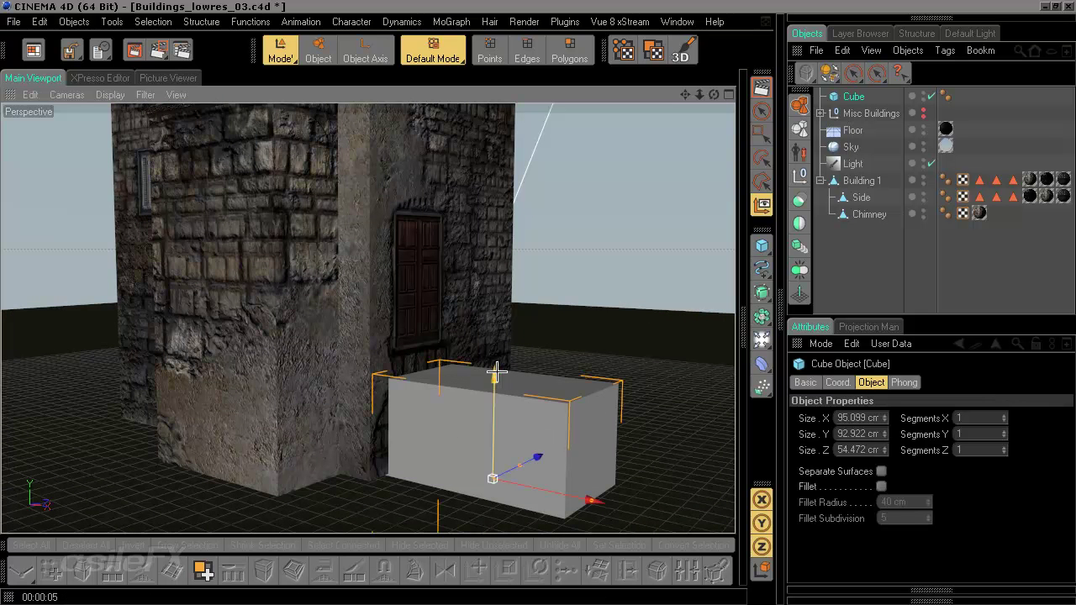
alt+middle_drag(633, 508, 603, 440)
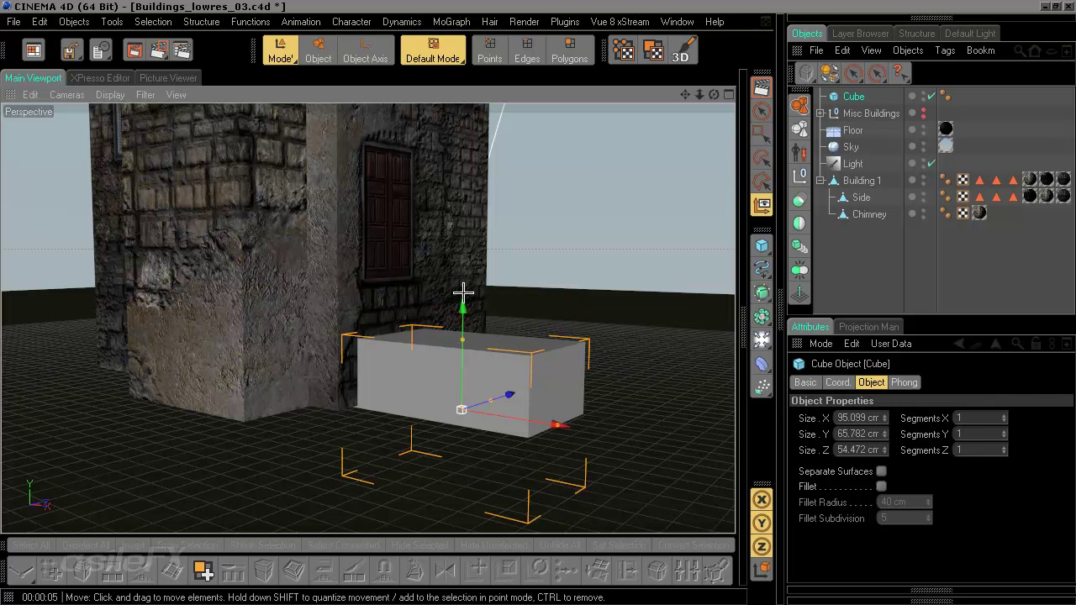
drag(462, 303, 463, 241)
alt+drag(493, 343, 450, 357)
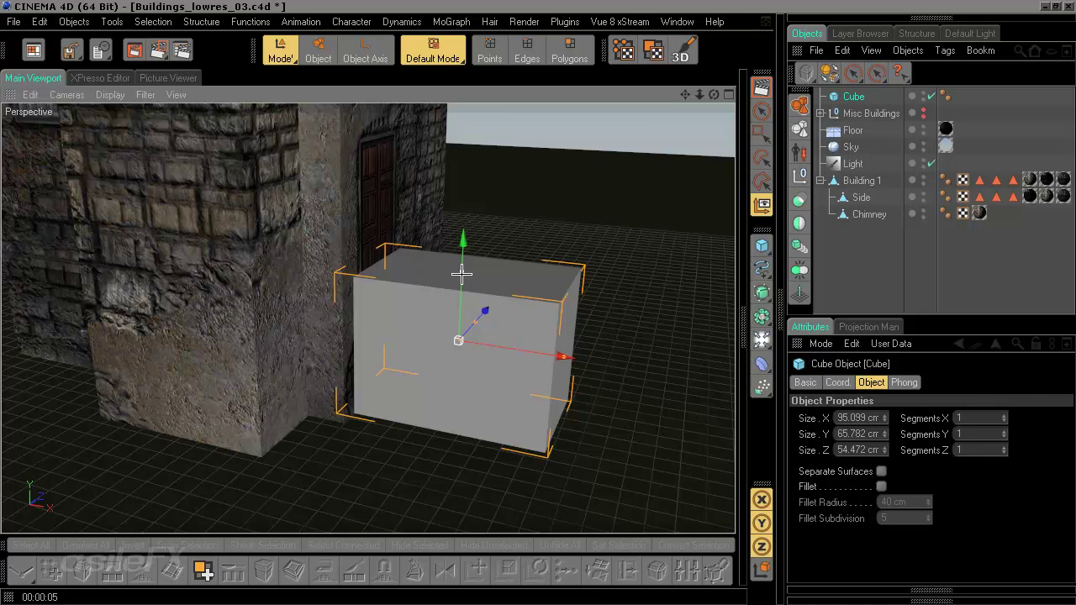
drag(462, 273, 482, 317)
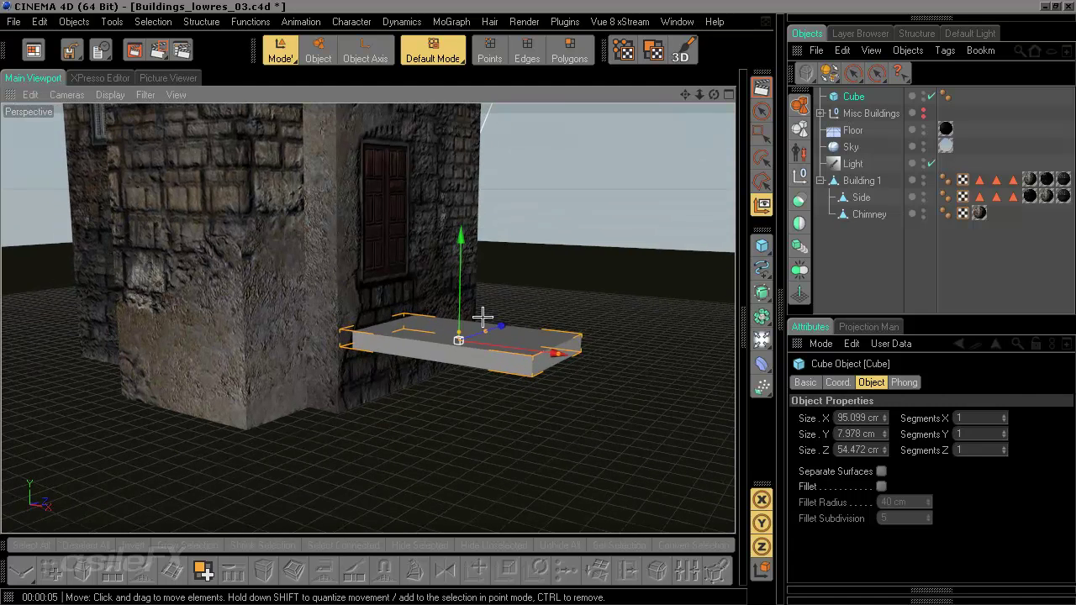
drag(461, 252, 459, 333)
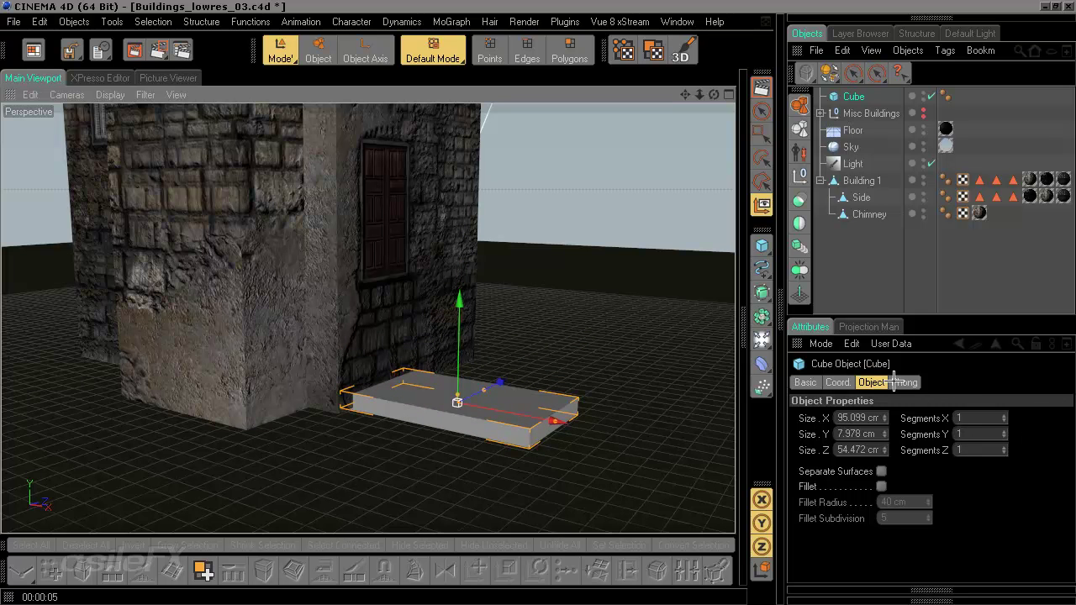
Set the slab's X segments to 8
click(965, 417)
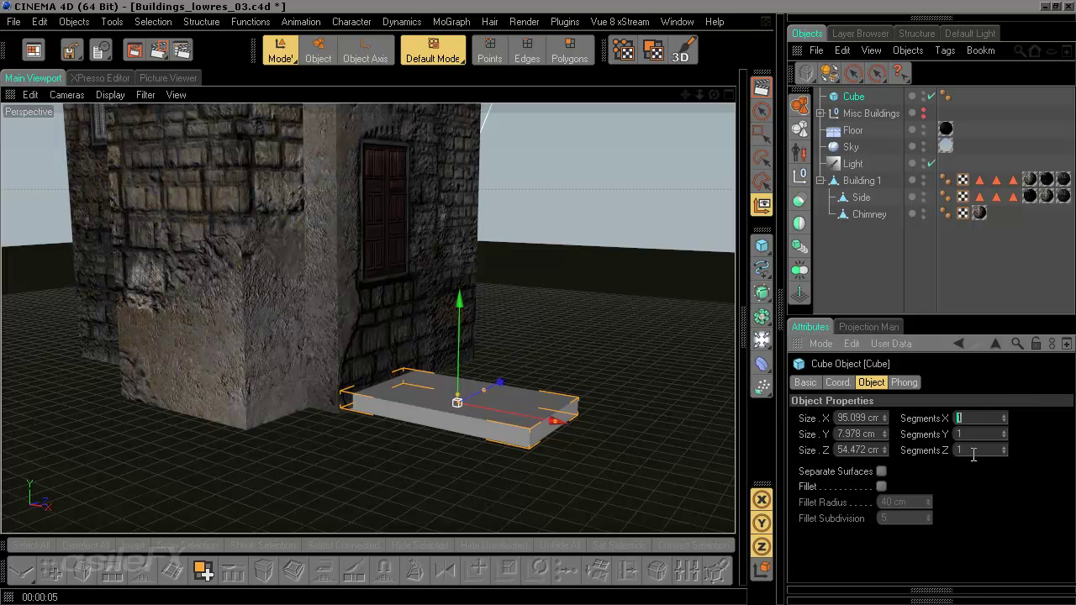
alt+drag(397, 404, 411, 478)
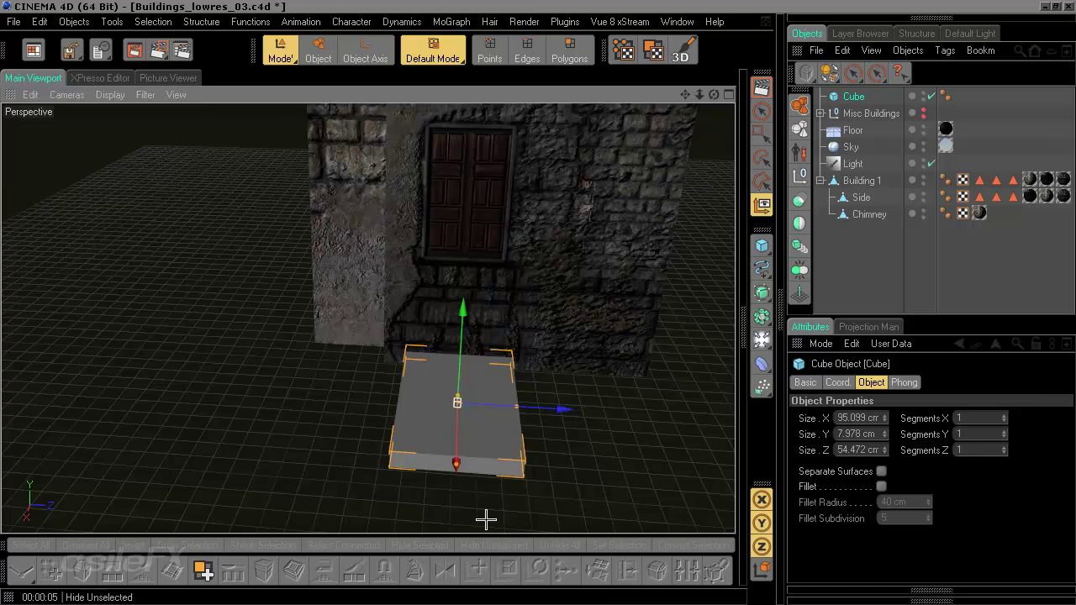
alt+drag(483, 471, 592, 412)
click(956, 418)
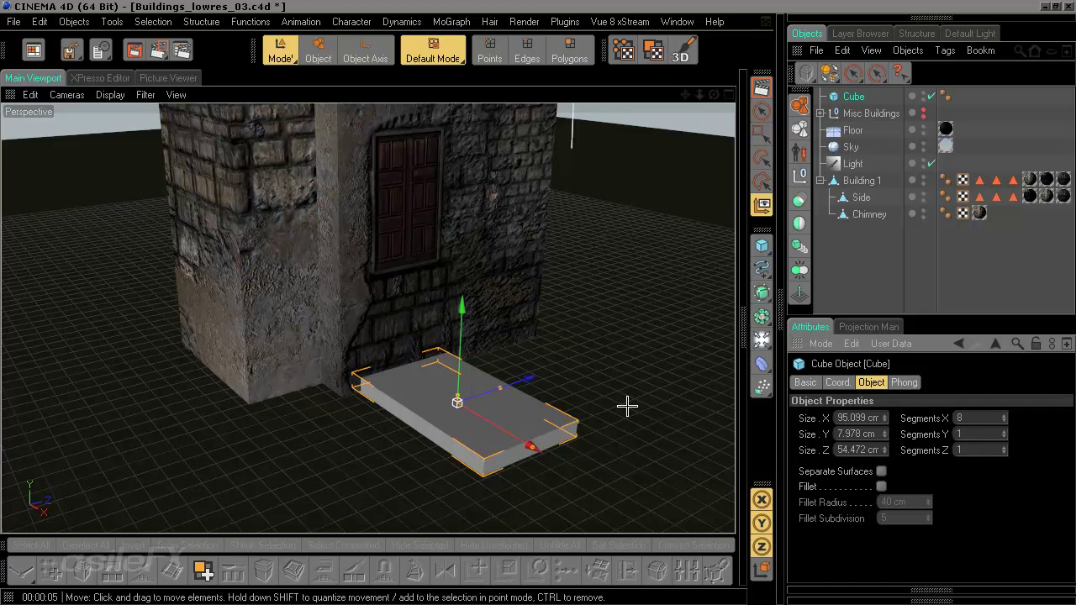
Shift the slab slightly outward from the building wall along the X axis
alt+drag(627, 406, 668, 437)
alt+drag(598, 433, 568, 375)
alt+middle_drag(569, 375, 611, 383)
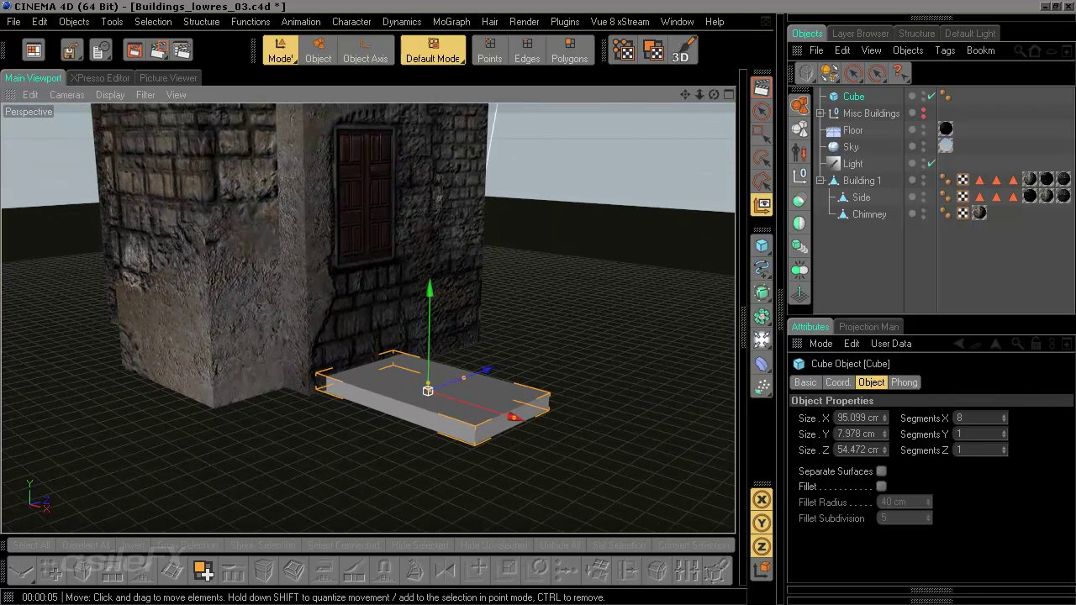
alt+drag(611, 382, 609, 413)
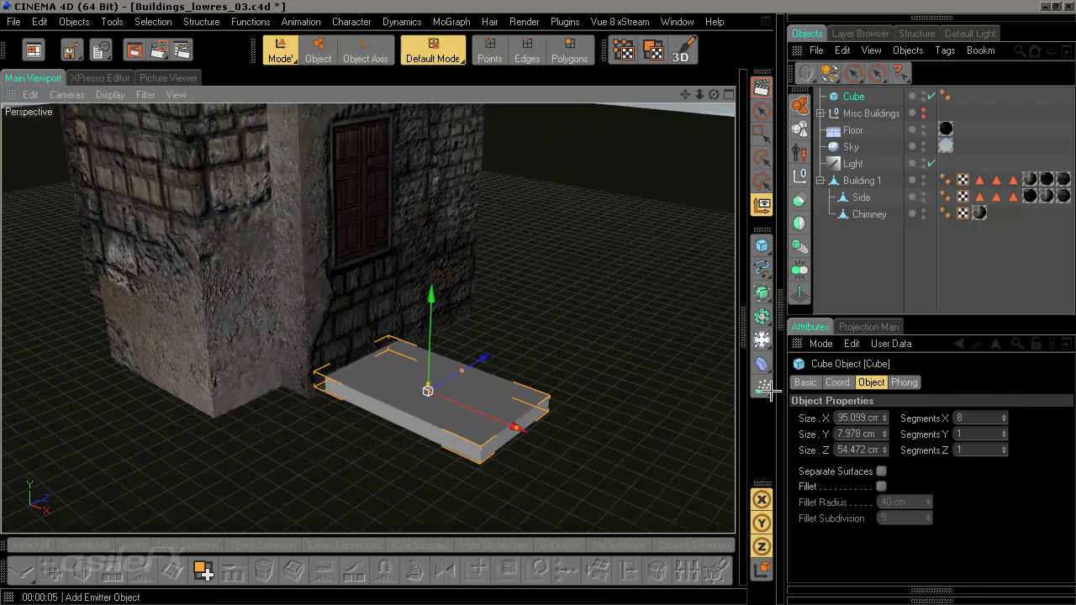
mouse_move(487, 413)
mouse_down()
mouse_move(503, 419)
mouse_move(490, 417)
mouse_up()
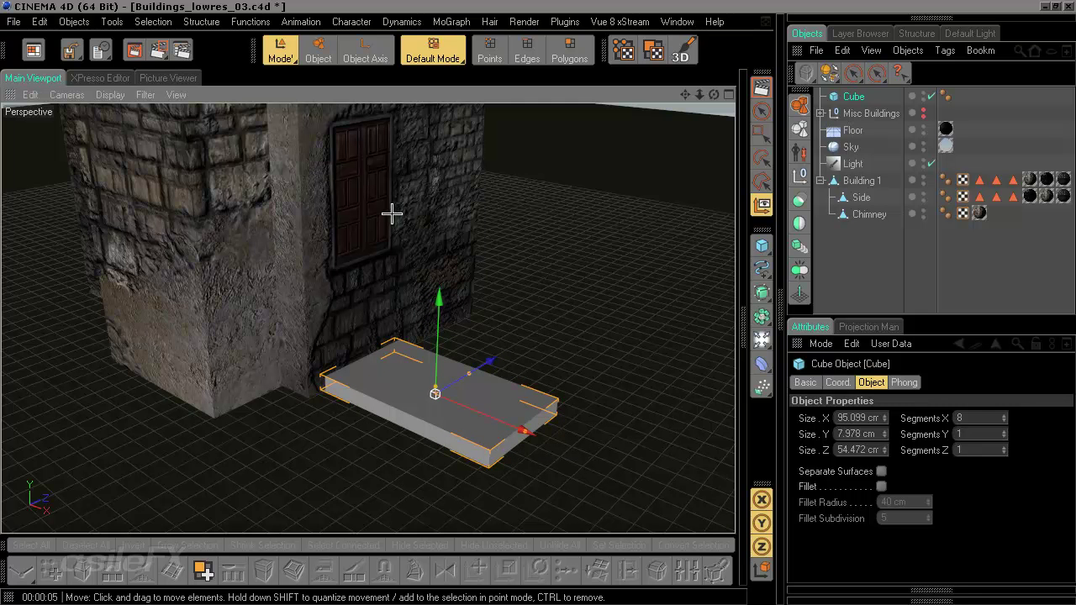
Convert the slab to an editable polygon object and switch to polygon editing
key(c)
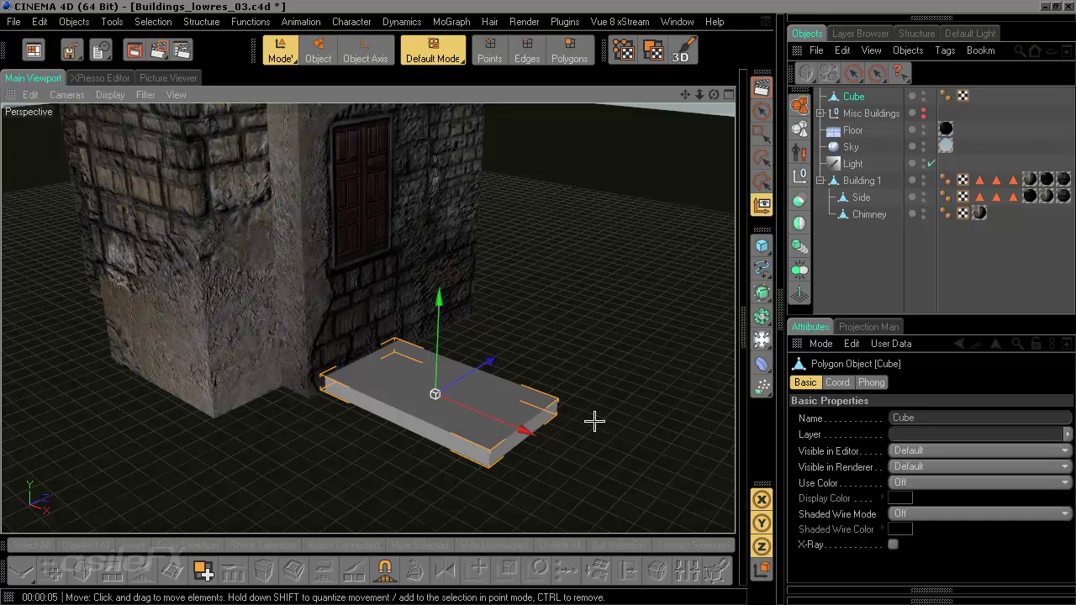
alt+middle_drag(595, 421, 585, 389)
alt+drag(594, 425, 572, 409)
click(572, 49)
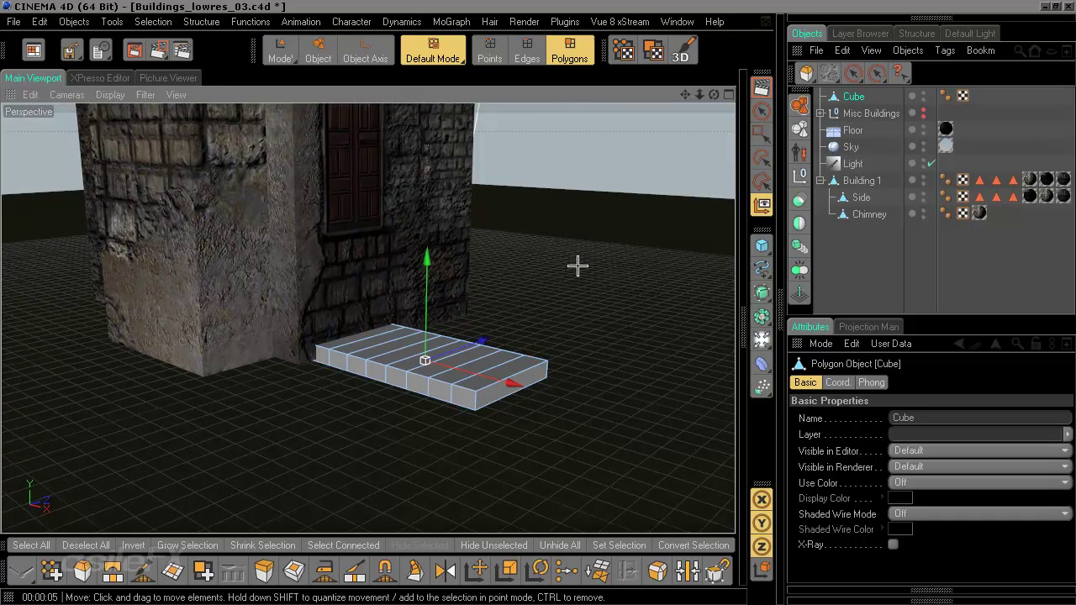
Select the slab's seven top polygons nearest the wall with Live Selection, leaving out the outermost one
alt+drag(573, 314, 578, 337)
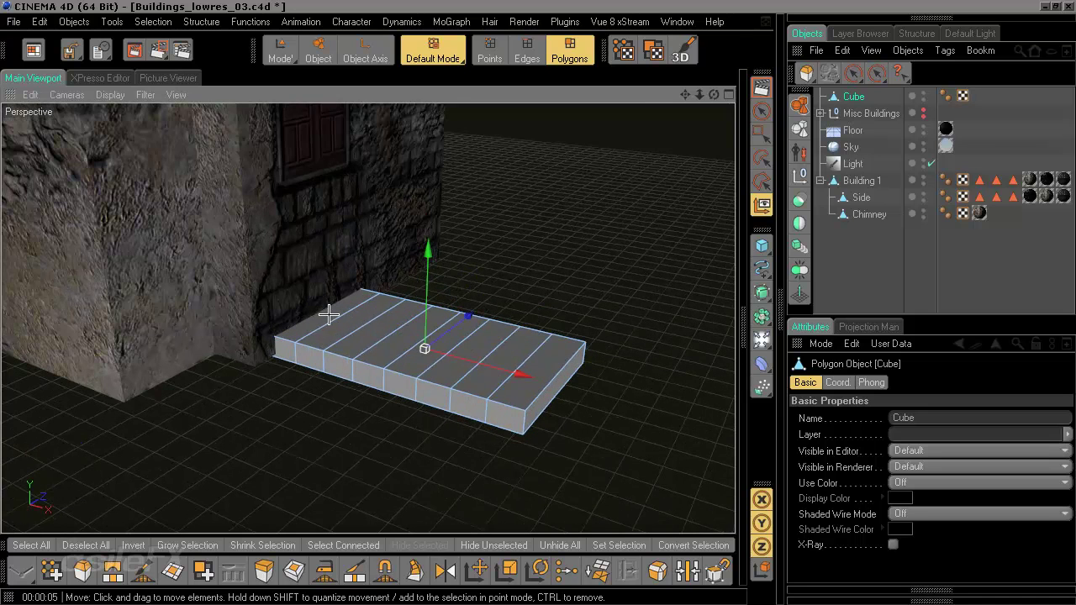
click(761, 111)
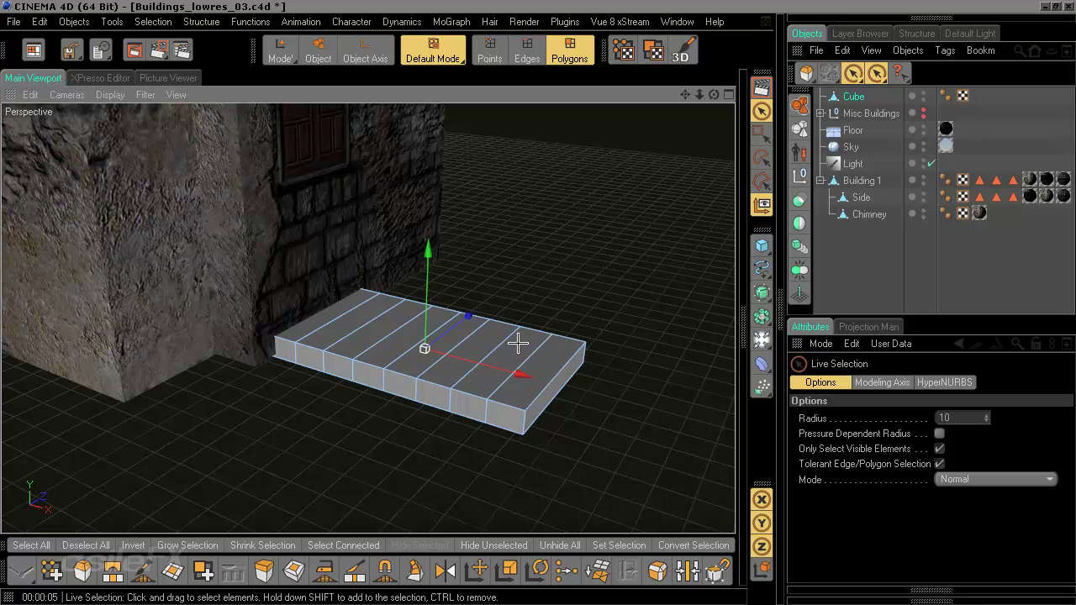
drag(517, 343, 421, 324)
drag(349, 311, 348, 311)
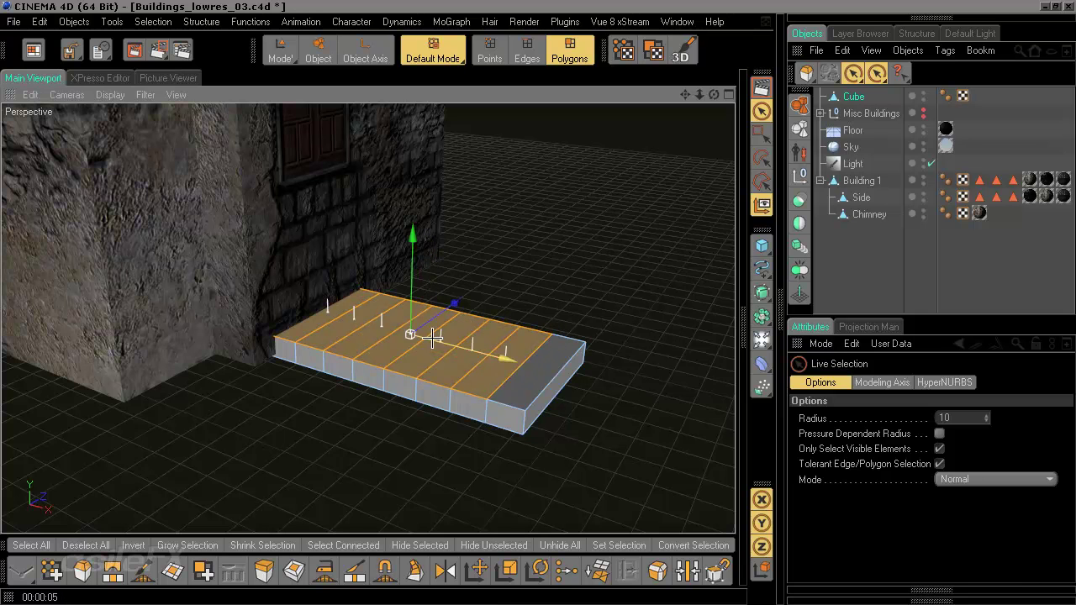
alt+drag(506, 354, 501, 324)
alt+drag(590, 362, 593, 381)
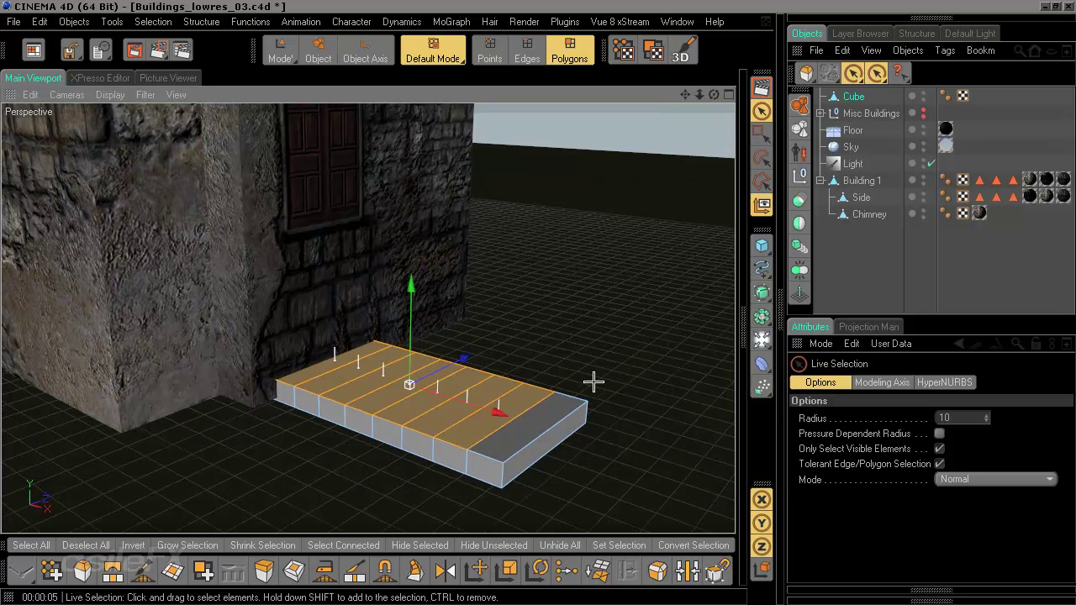
Extrude the selected top polygons upward by about 8.3 cm to form the second step, then return to Live Selection
right_click(516, 412)
click(588, 541)
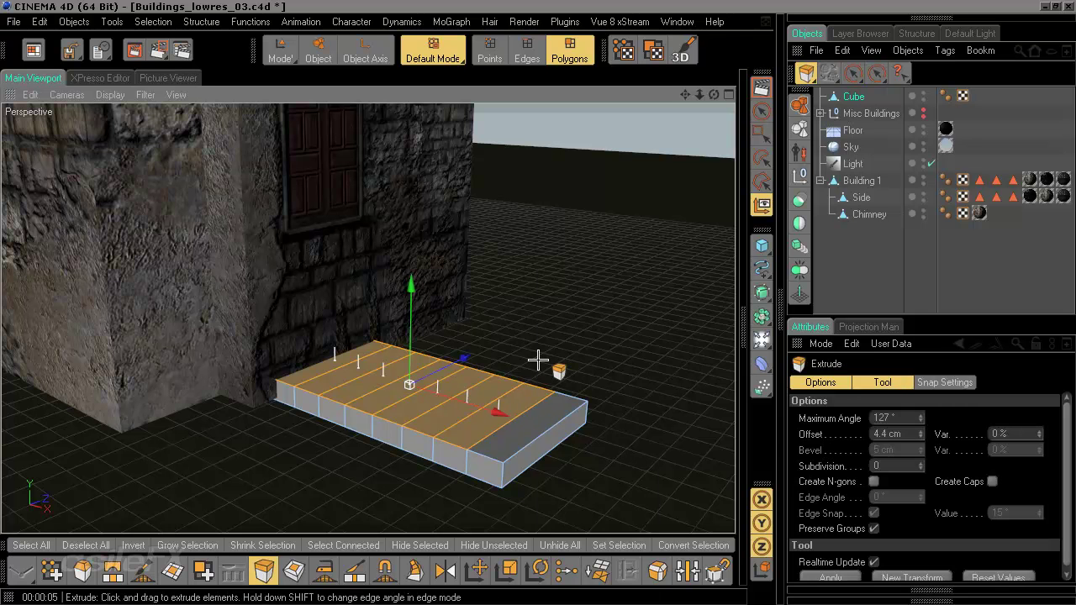
drag(559, 372, 618, 370)
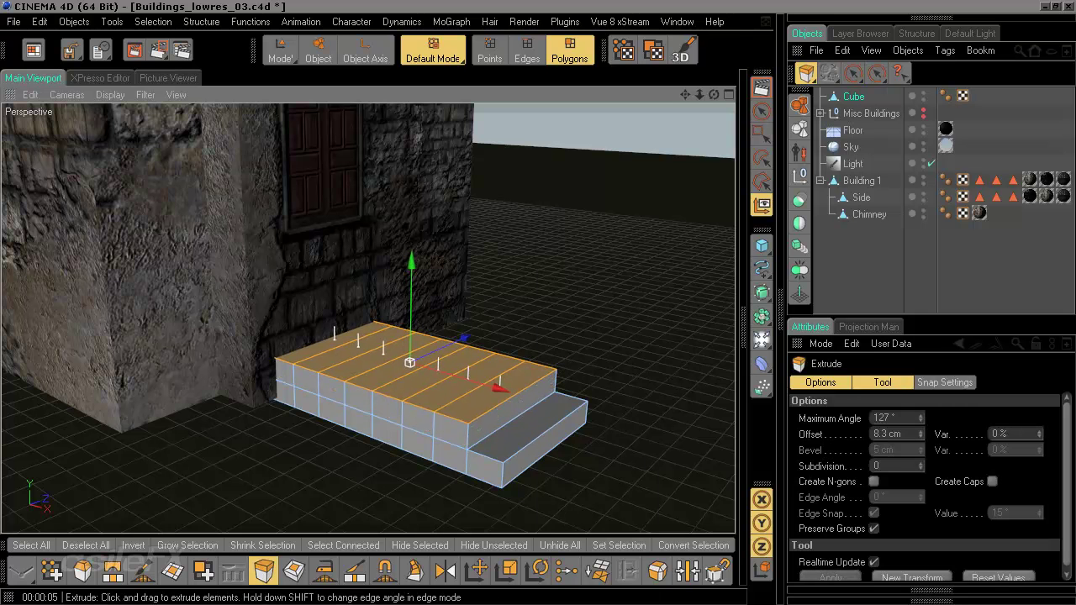
mouse_move(472, 444)
alt+mouse_down()
mouse_move(542, 376)
mouse_move(403, 399)
mouse_move(374, 393)
mouse_move(487, 442)
alt+mouse_up()
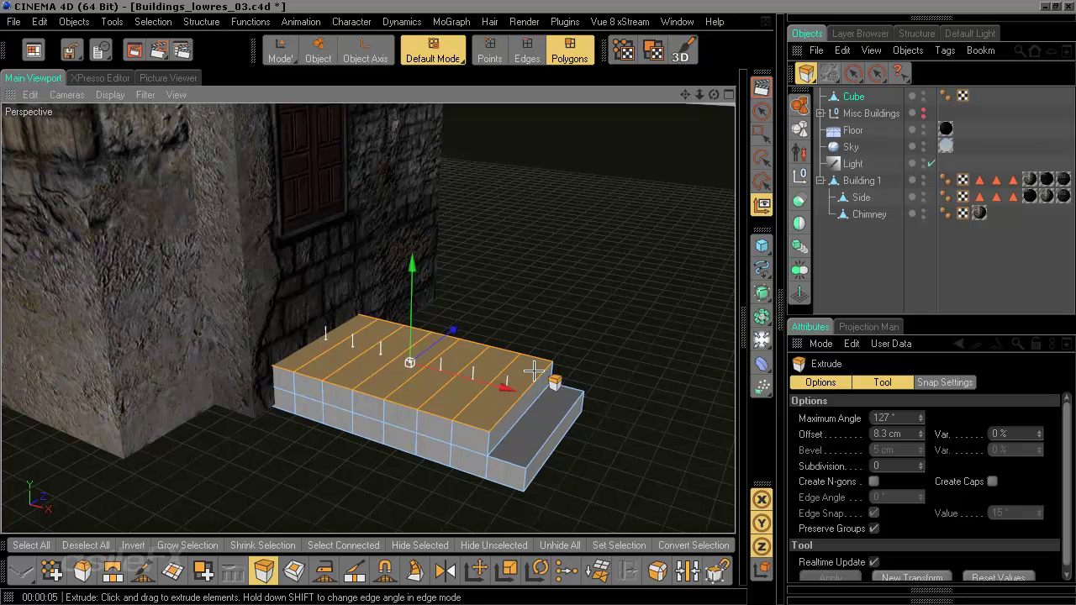
key(space)
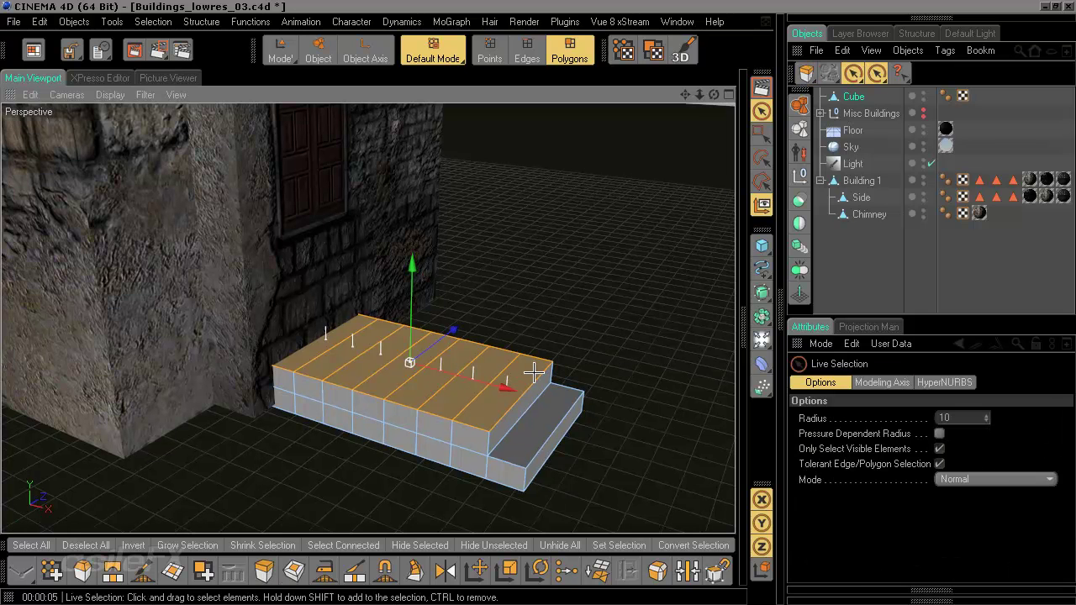
Deselect the outermost selected top polygon and extrude the remaining six upward by about 8.3 cm to form the third step
key(space)
key(space)
ctrl+click(534, 372)
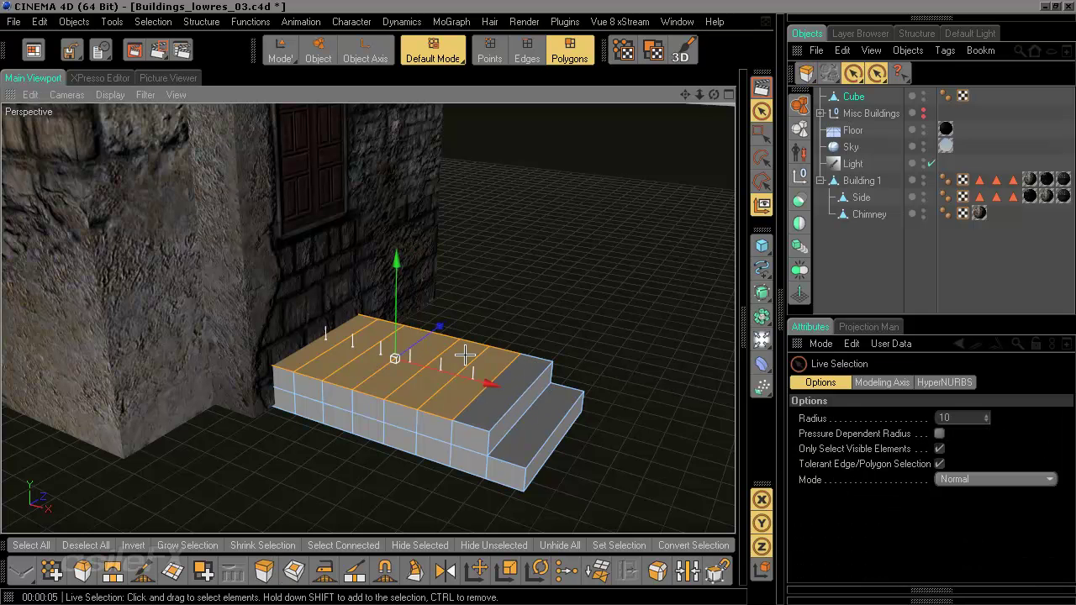
key(space)
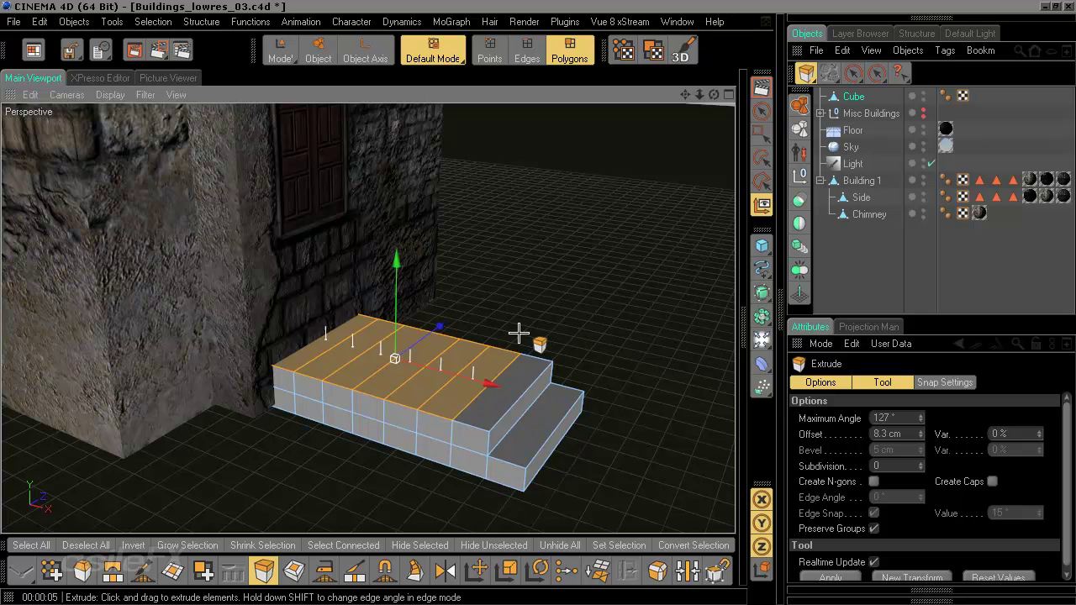
drag(516, 336, 579, 336)
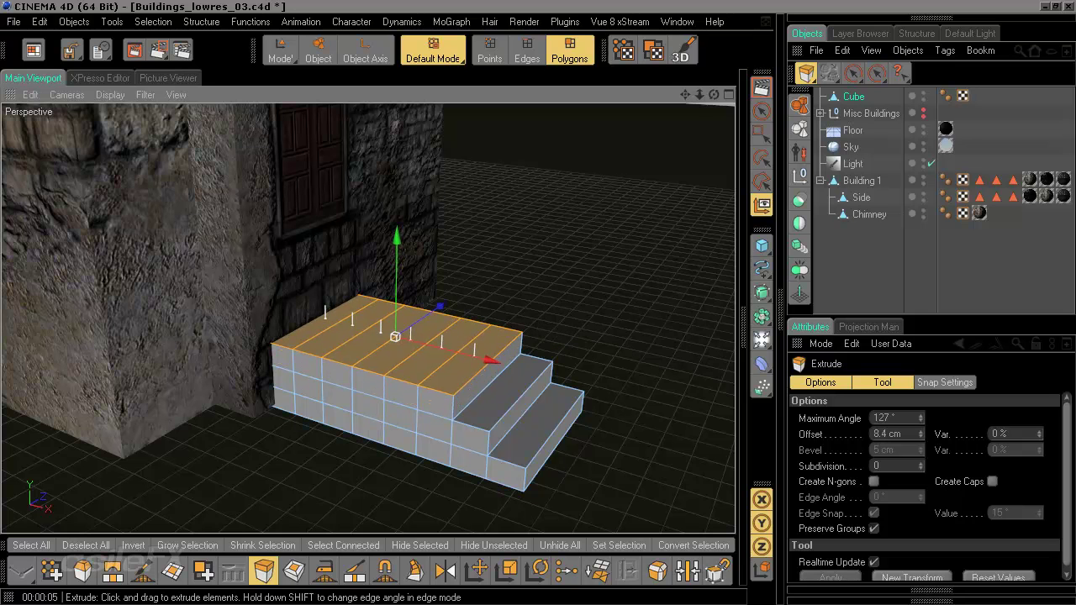
Show the staircase close up in the Front view and turn off Only Select Visible Elements for Live Selection
middle_click(550, 322)
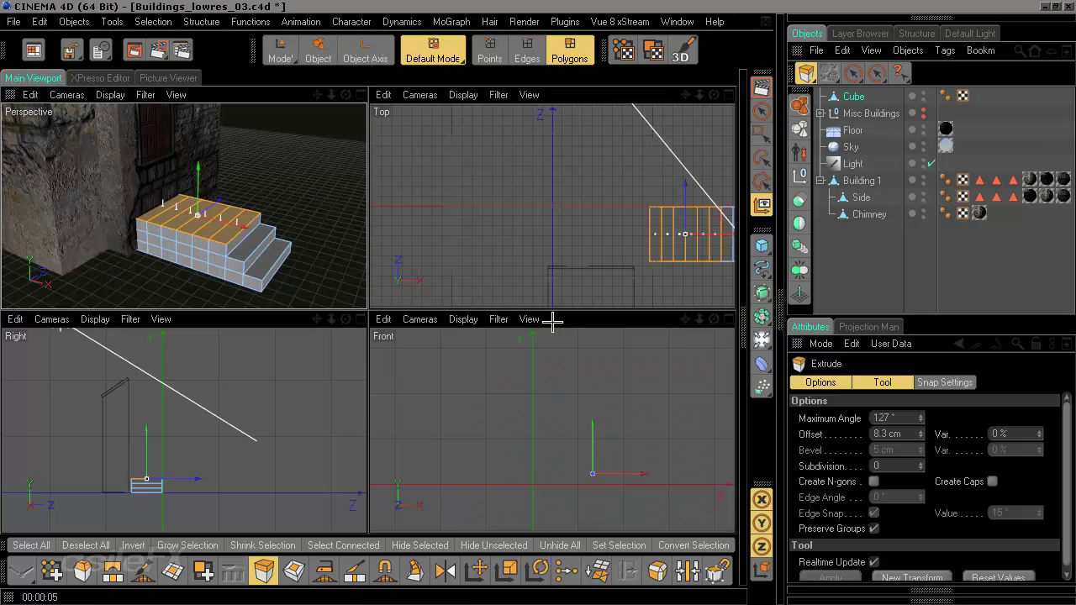
alt+middle_drag(632, 467, 525, 403)
scroll(634, 467, up, 8)
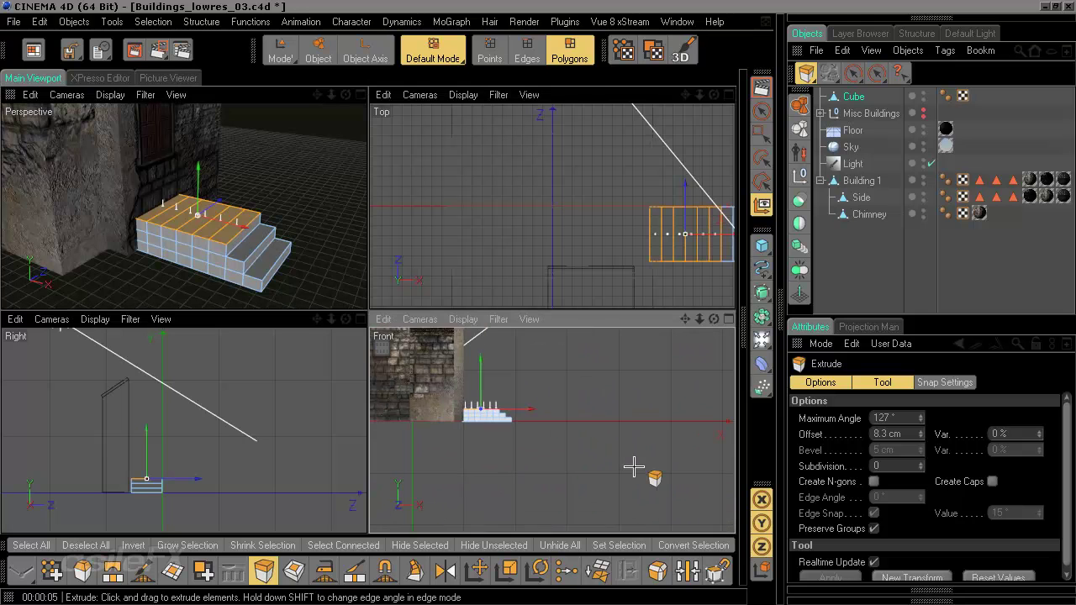
middle_click(509, 412)
alt+middle_drag(215, 304, 808, 571)
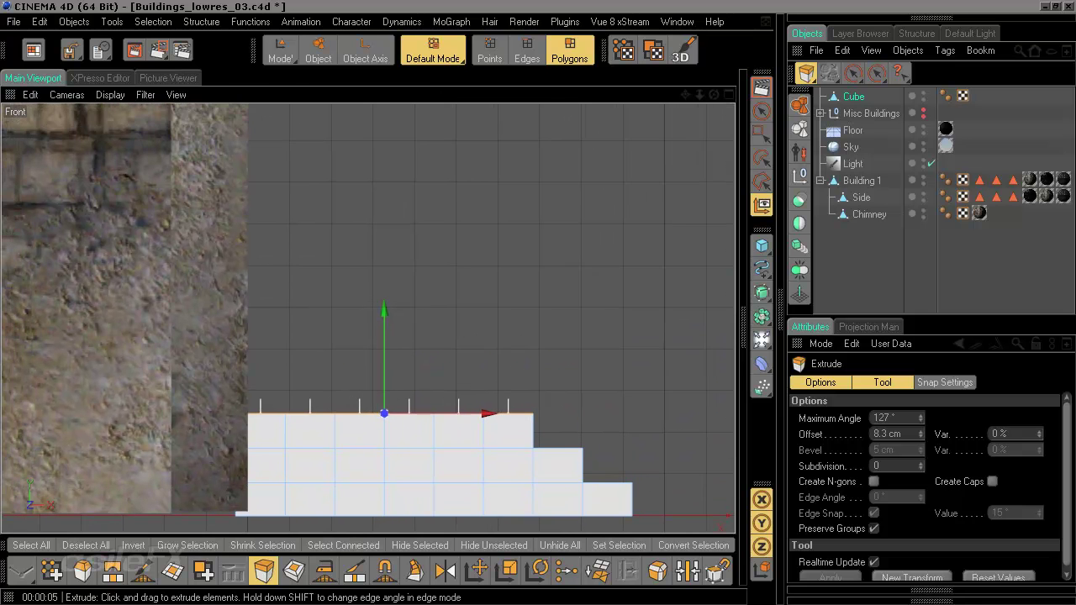
scroll(219, 303, down, 1)
alt+middle_drag(245, 315, 272, 337)
alt+middle_drag(414, 351, 391, 317)
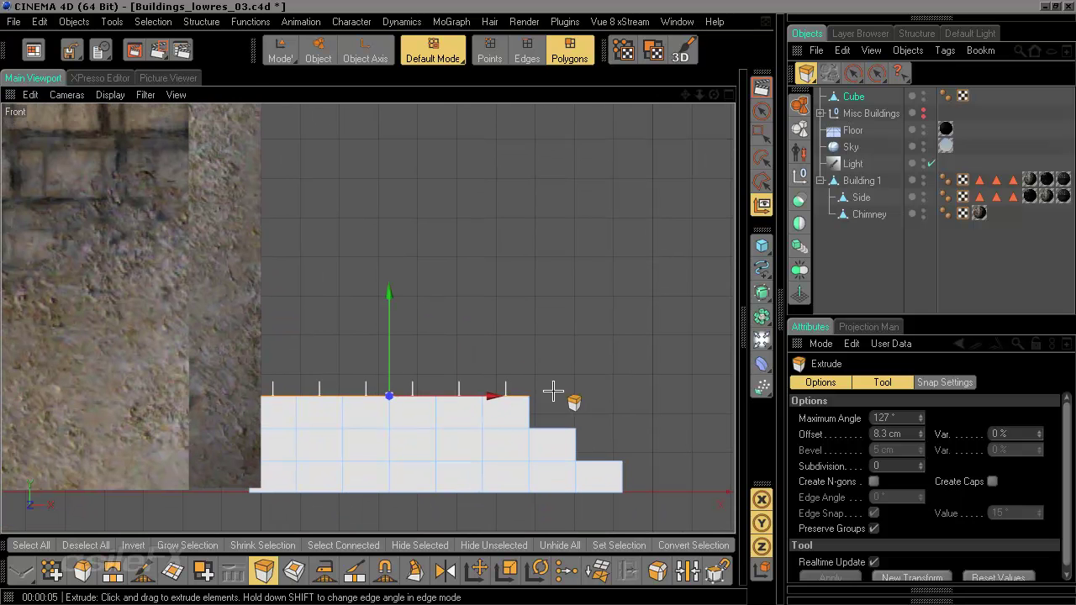
key(space)
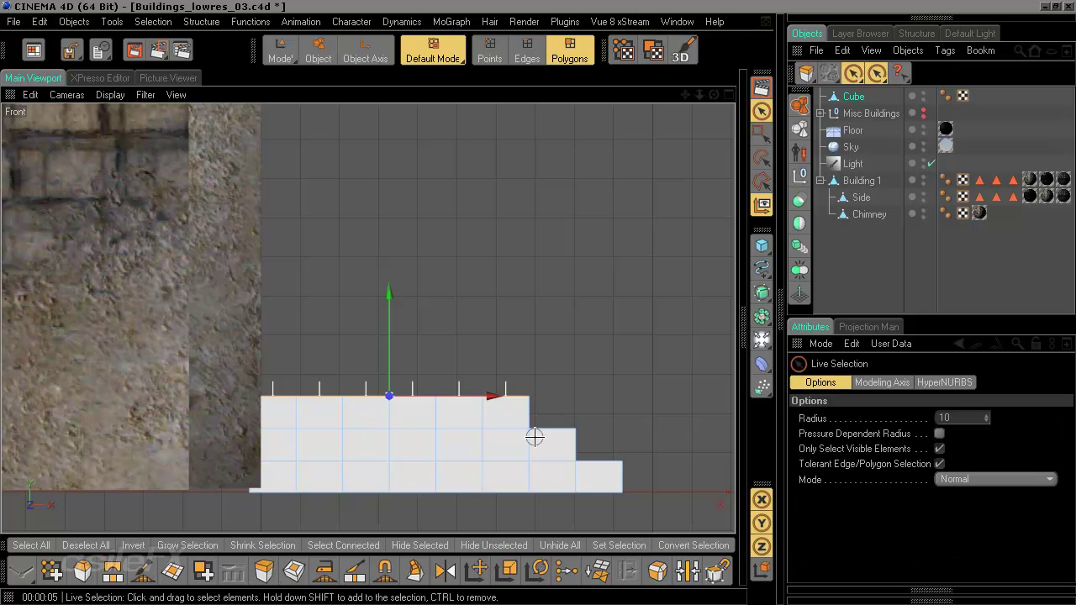
click(934, 447)
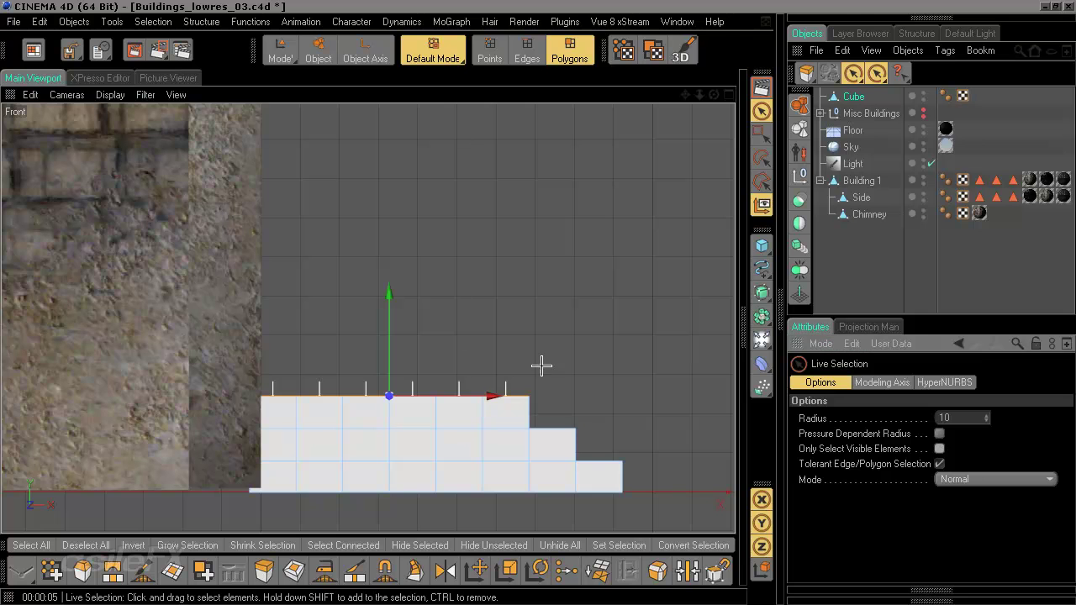
Form the fourth and fifth steps, deselecting the outermost polygon before each upward extrusion of about 8.6 cm and 8.4 cm
ctrl+drag(570, 503, 483, 356)
key(space)
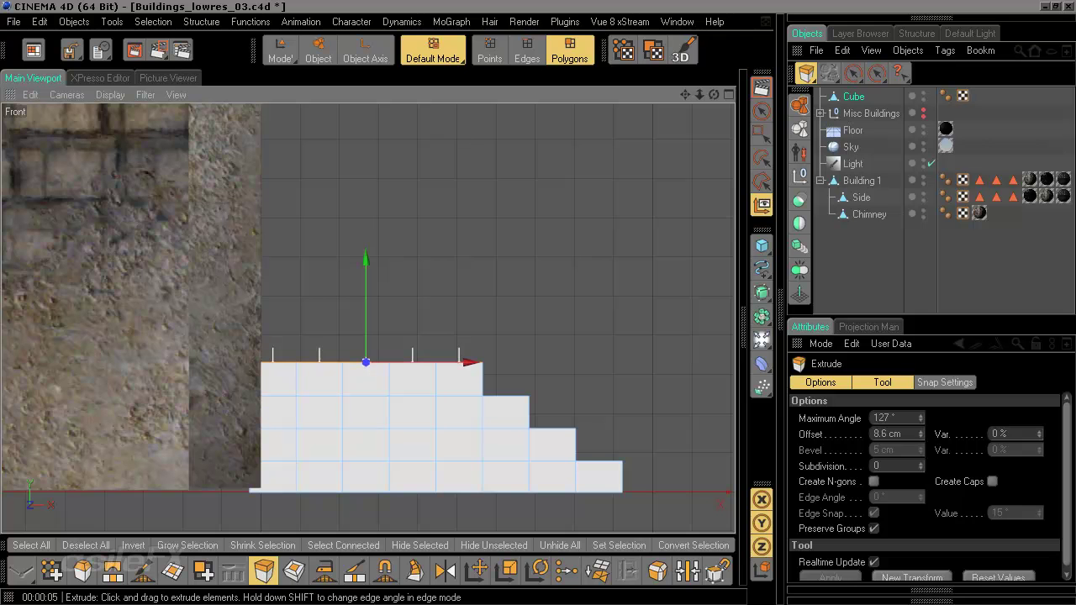
key(space)
ctrl+click(464, 374)
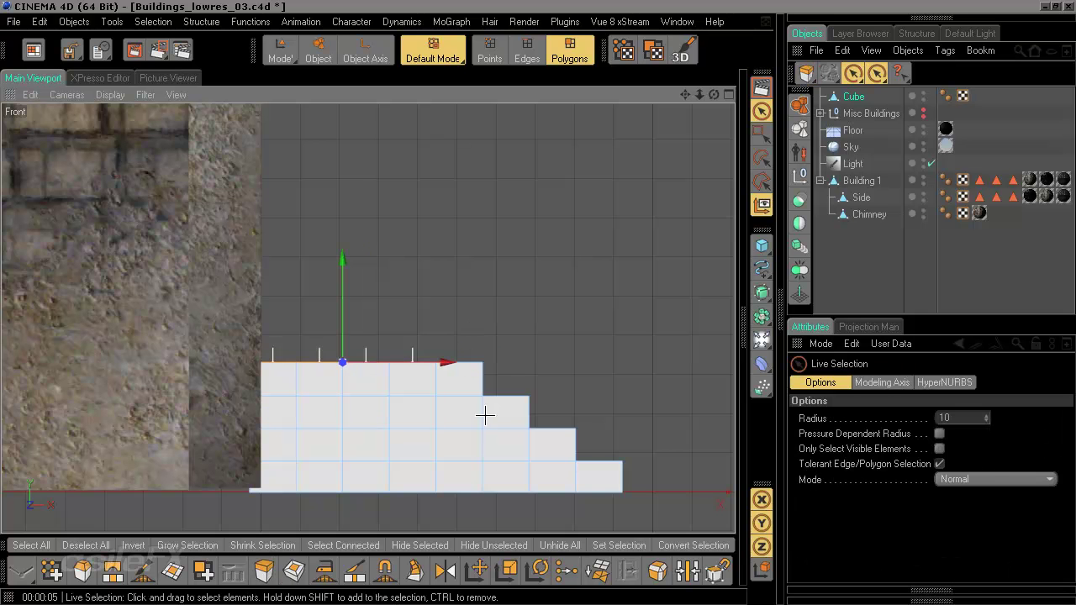
key(space)
drag(456, 329, 492, 329)
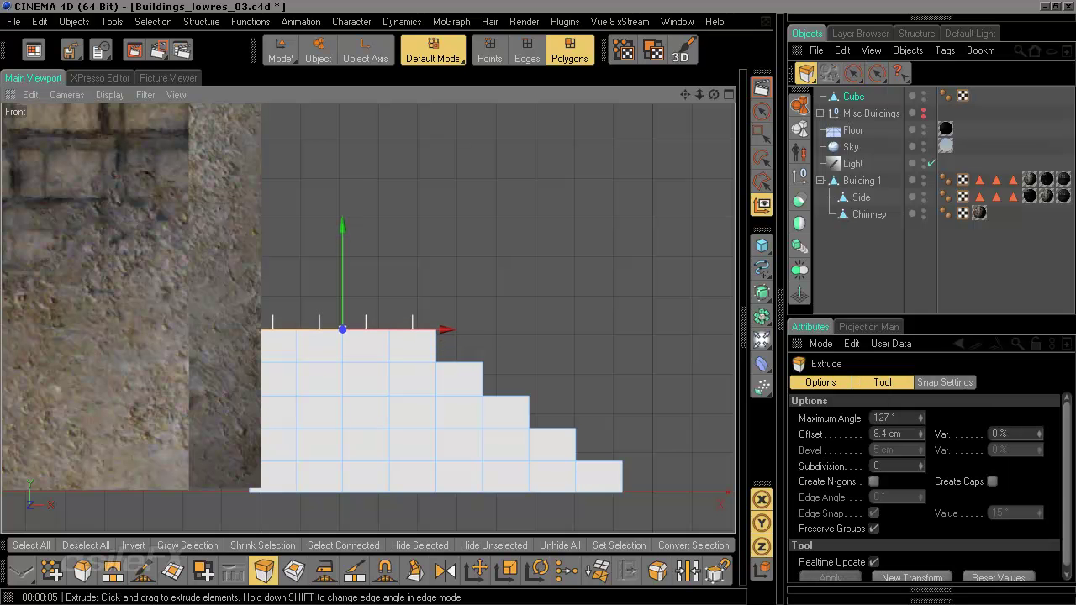
Form the sixth and seventh steps, deselecting the outermost polygon before each upward extrusion, with the sixth about 8 cm high
key(space)
ctrl+drag(424, 300, 436, 393)
key(space)
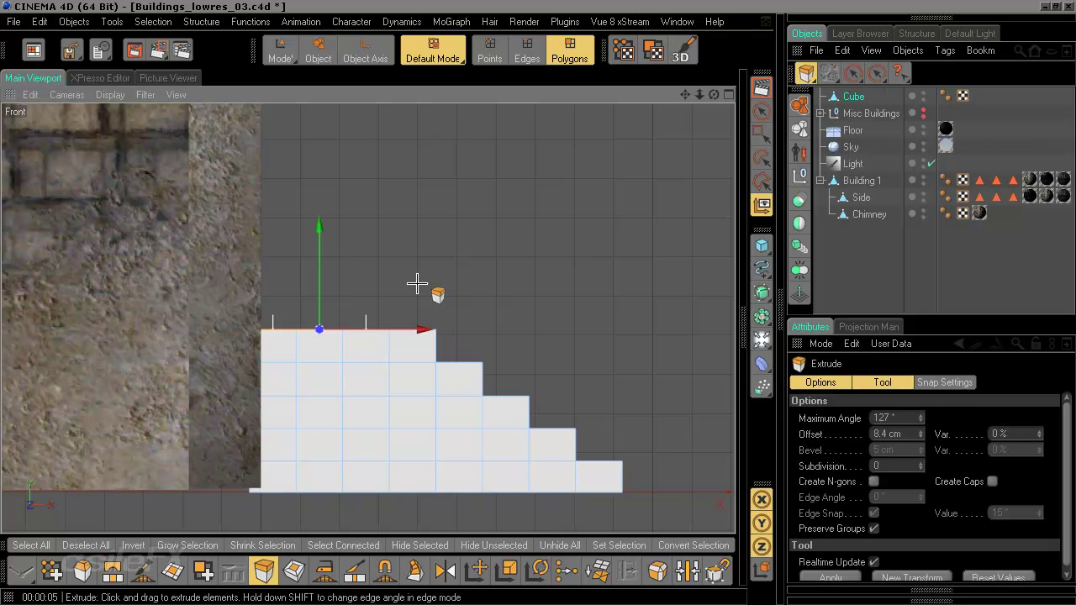
drag(418, 283, 453, 283)
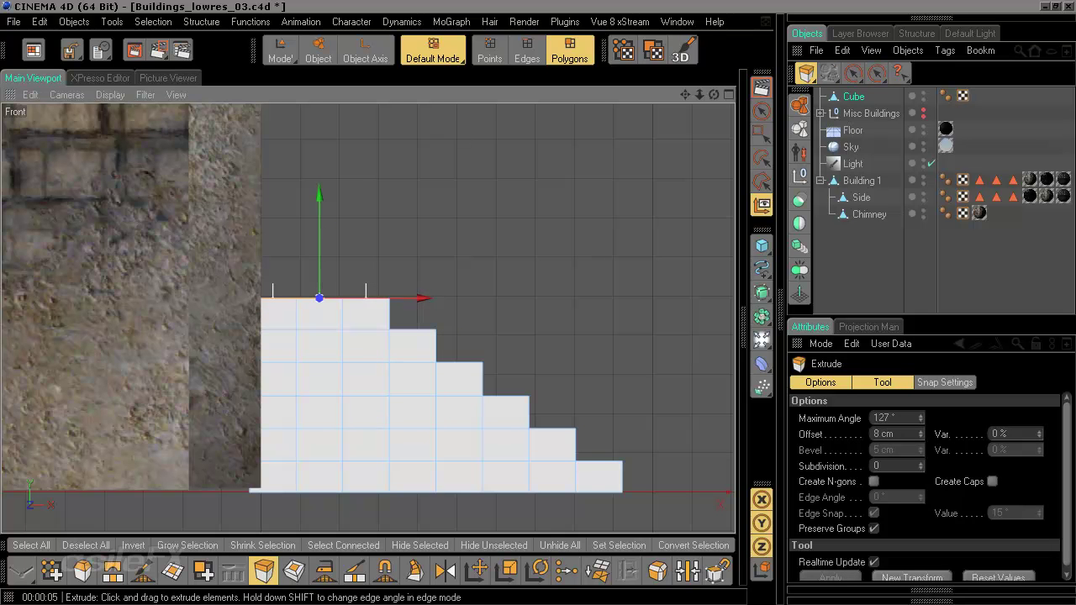
key(space)
ctrl+drag(385, 364, 389, 411)
key(space)
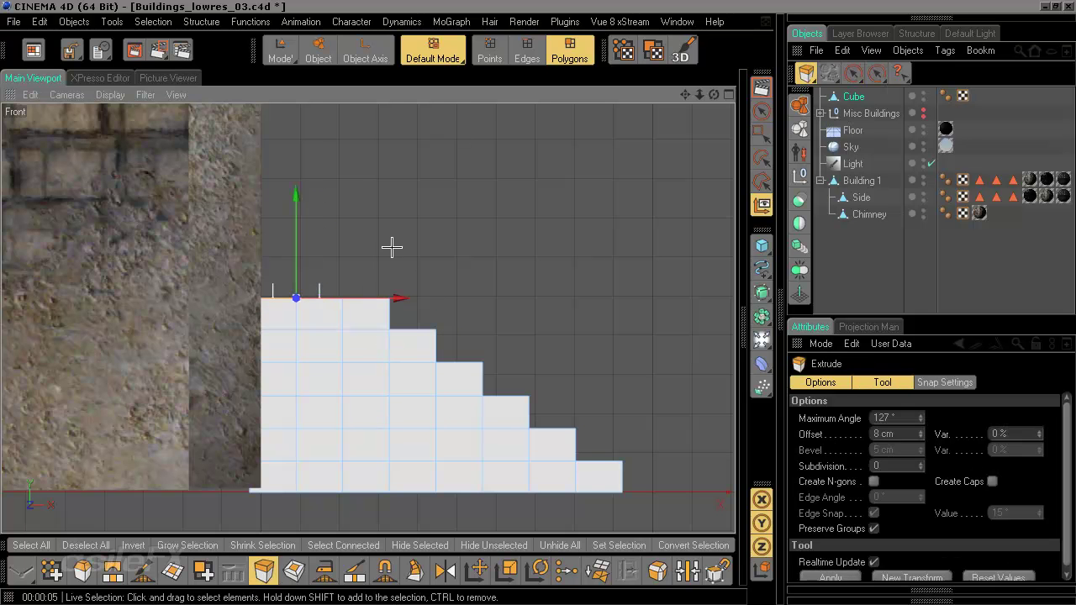
drag(391, 247, 425, 247)
Keep only the top polygon nearest the wall selected and examine in Perspective how the staircase top meets the door
key(space)
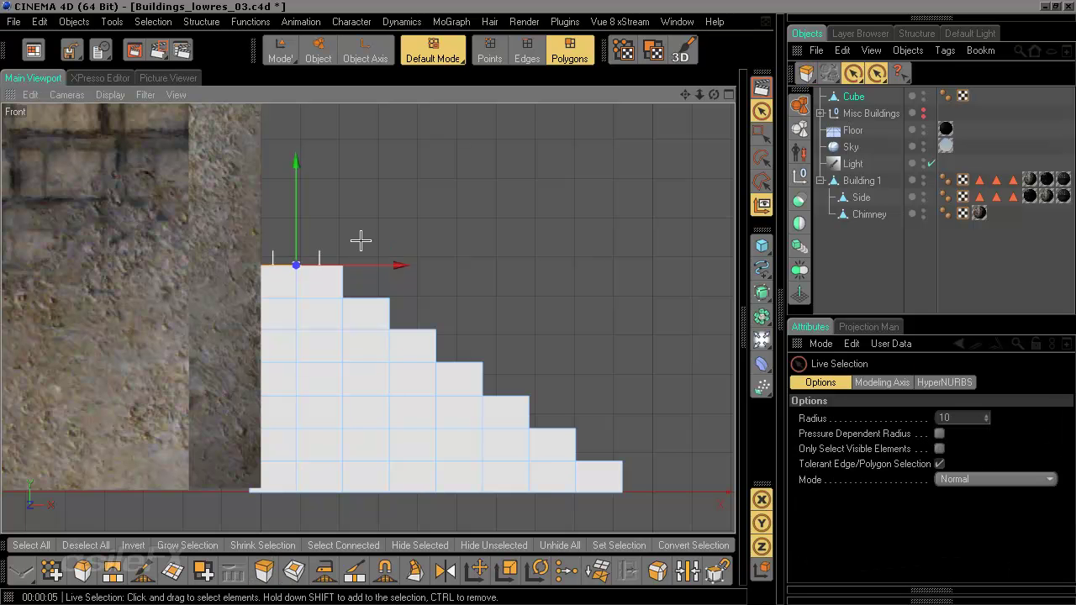
ctrl+drag(332, 241, 339, 374)
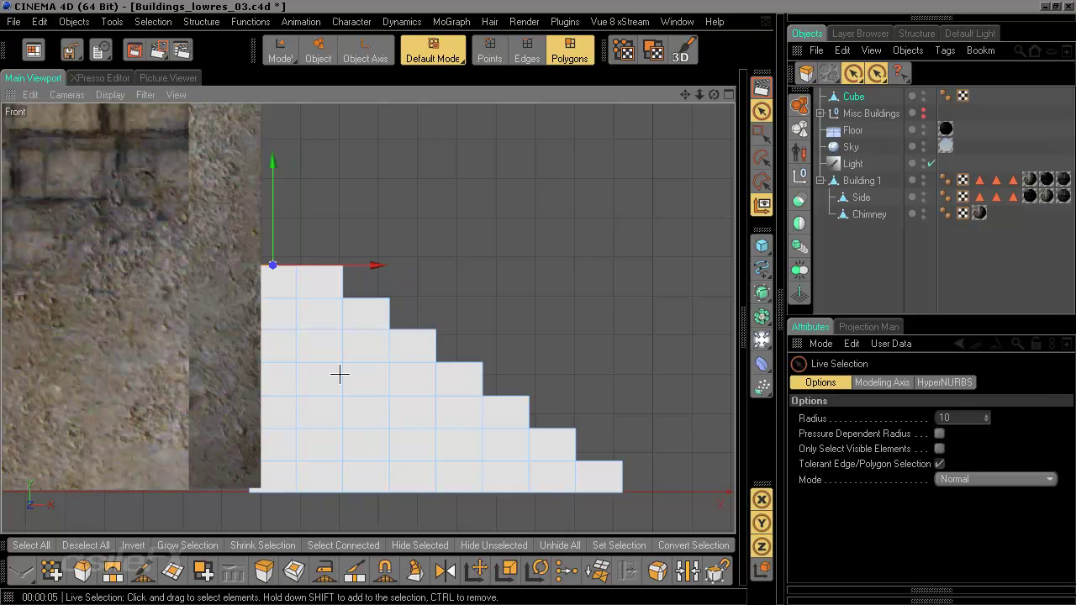
middle_click(420, 281)
alt+drag(255, 231, 282, 160)
scroll(227, 220, up, 4)
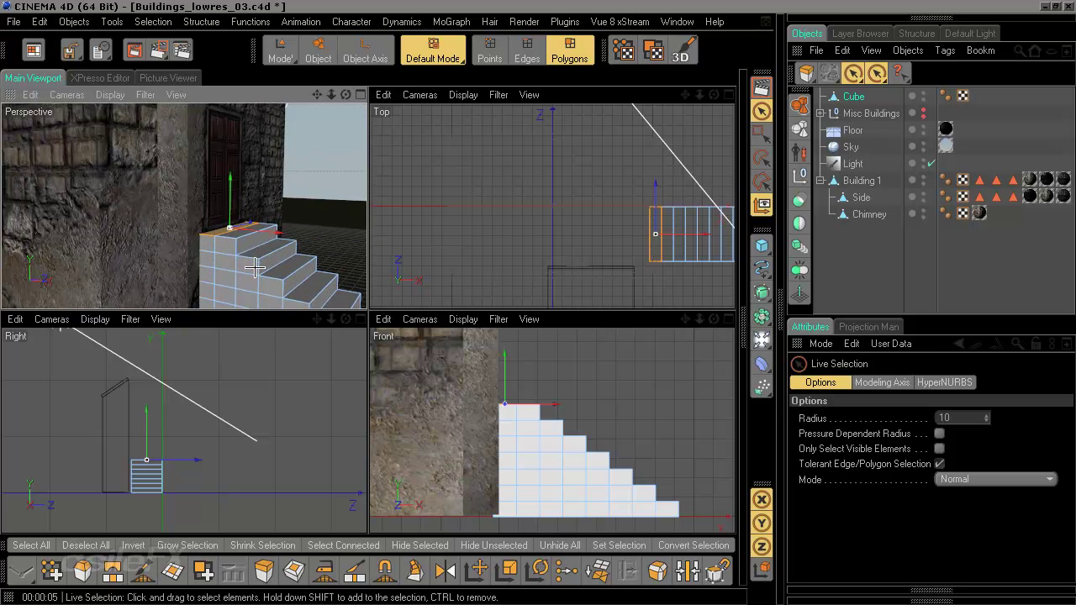
alt+middle_drag(257, 270, 197, 201)
scroll(281, 268, down, 3)
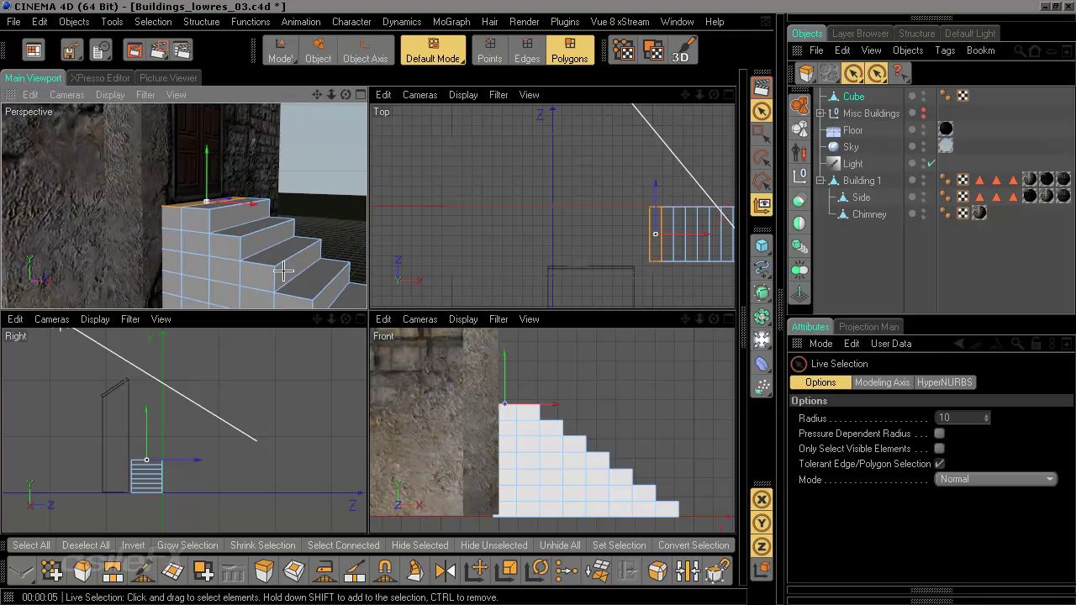
alt+drag(281, 269, 219, 304)
middle_click(248, 217)
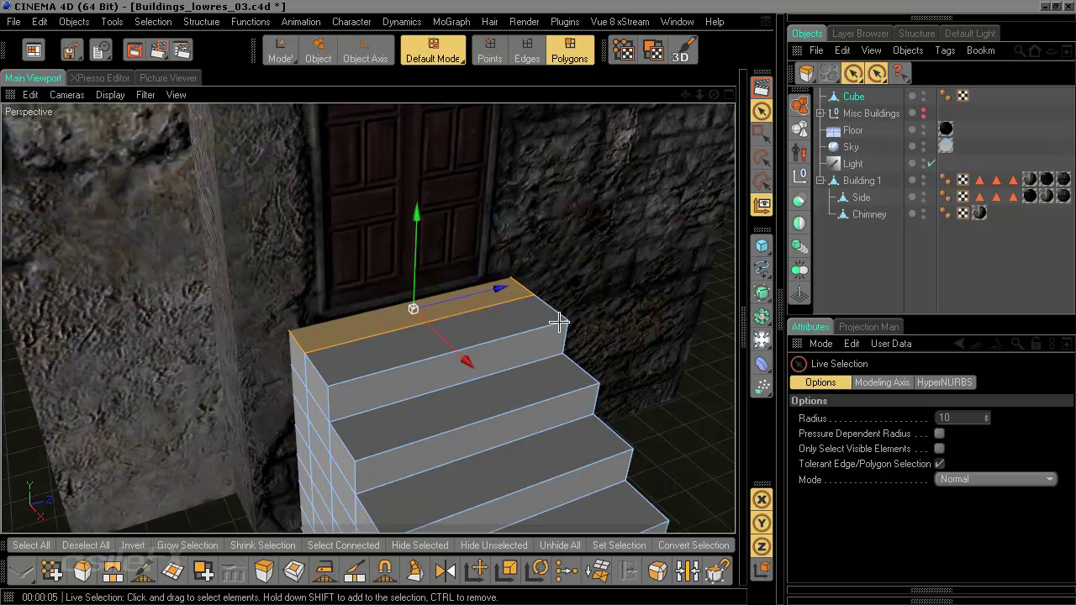
alt+drag(463, 378, 538, 345)
alt+middle_drag(529, 417, 424, 340)
scroll(528, 418, down, 3)
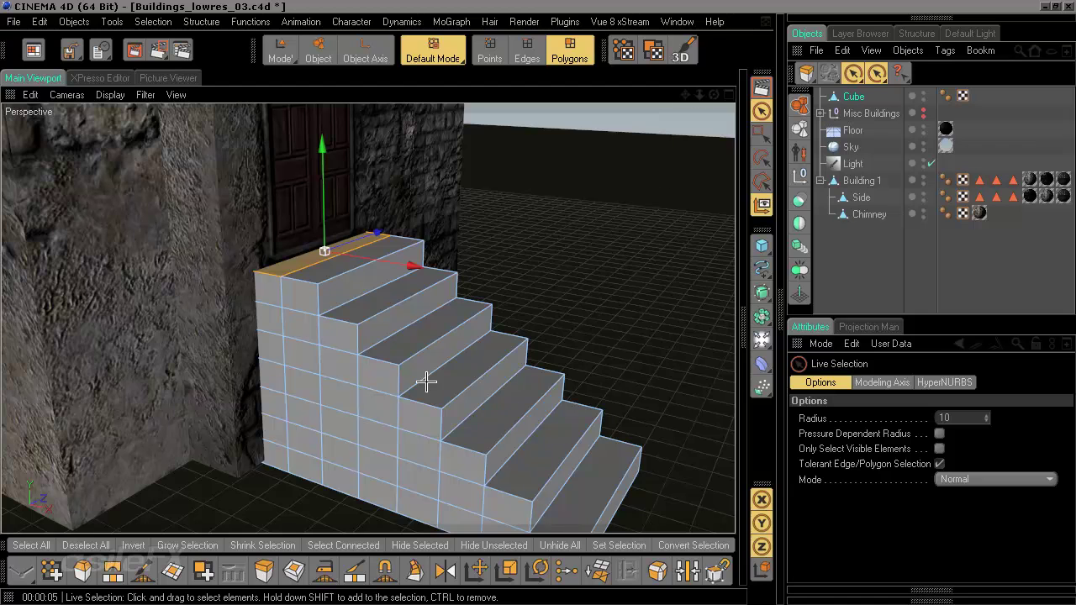
alt+drag(426, 382, 496, 385)
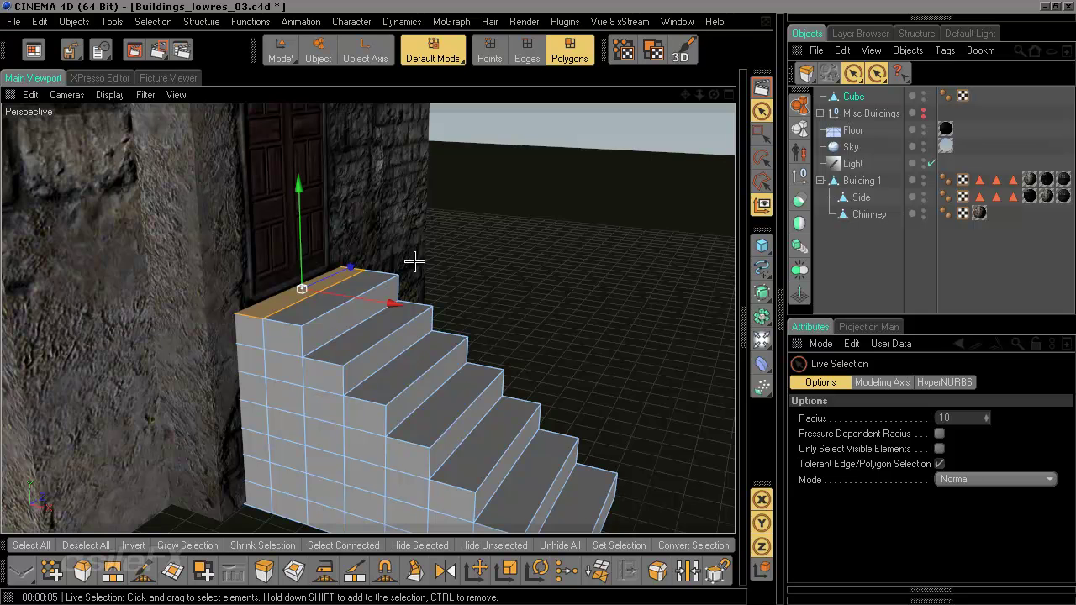
alt+drag(414, 262, 414, 317)
Turn Only Select Visible Elements back on and dissolve the two top landing polygons into one
shift+click(303, 317)
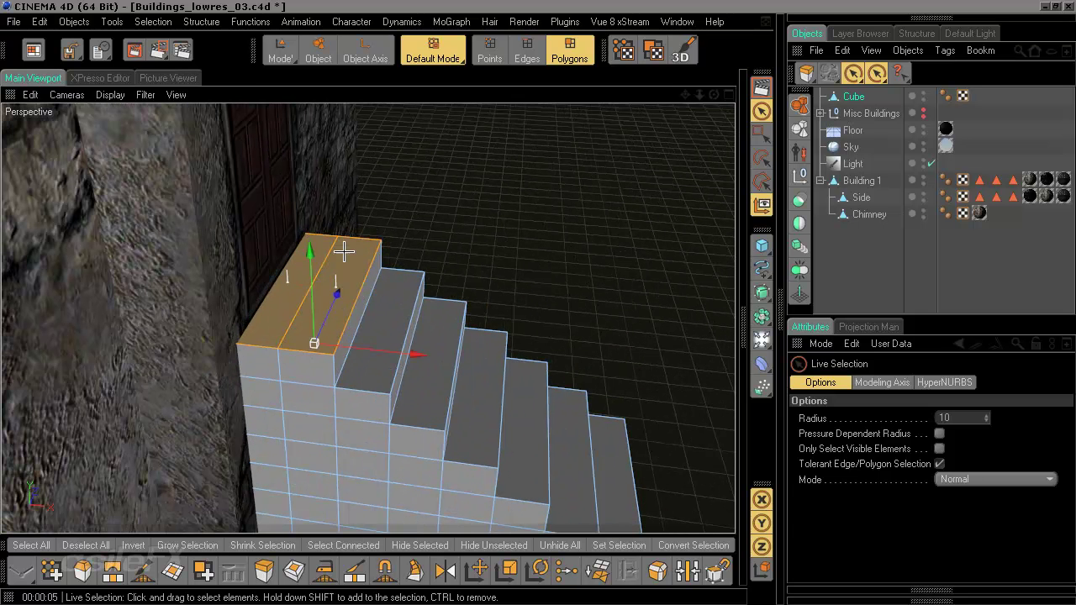
click(939, 449)
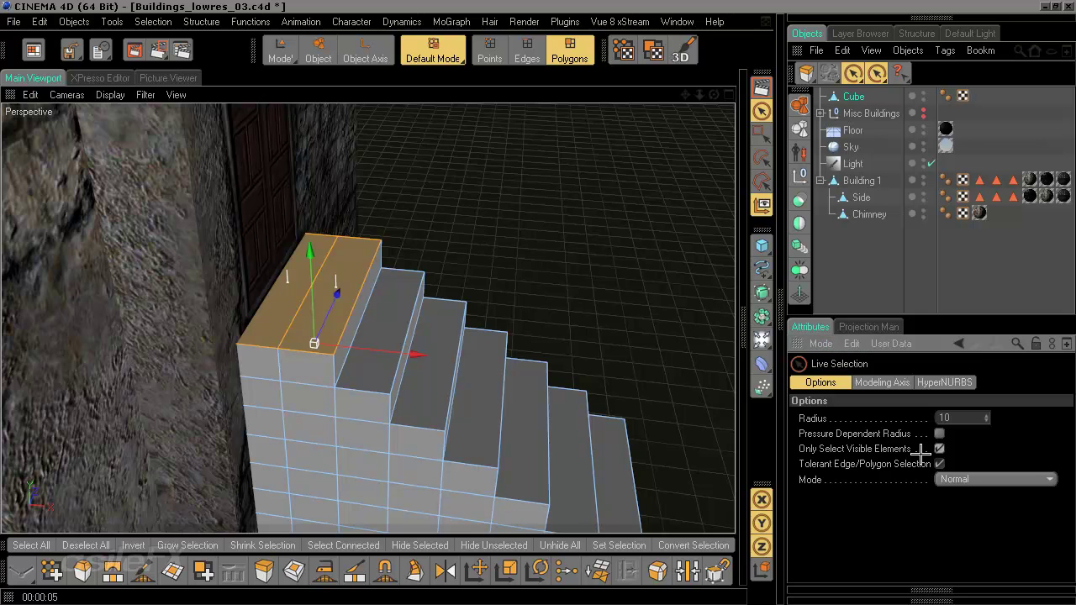
click(447, 202)
click(309, 290)
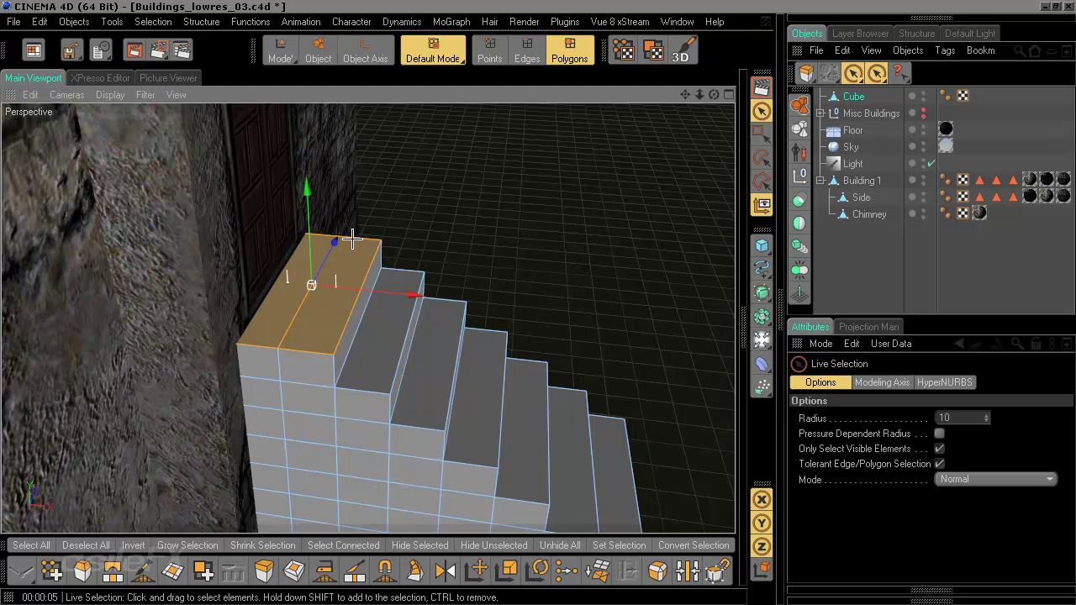
click(201, 21)
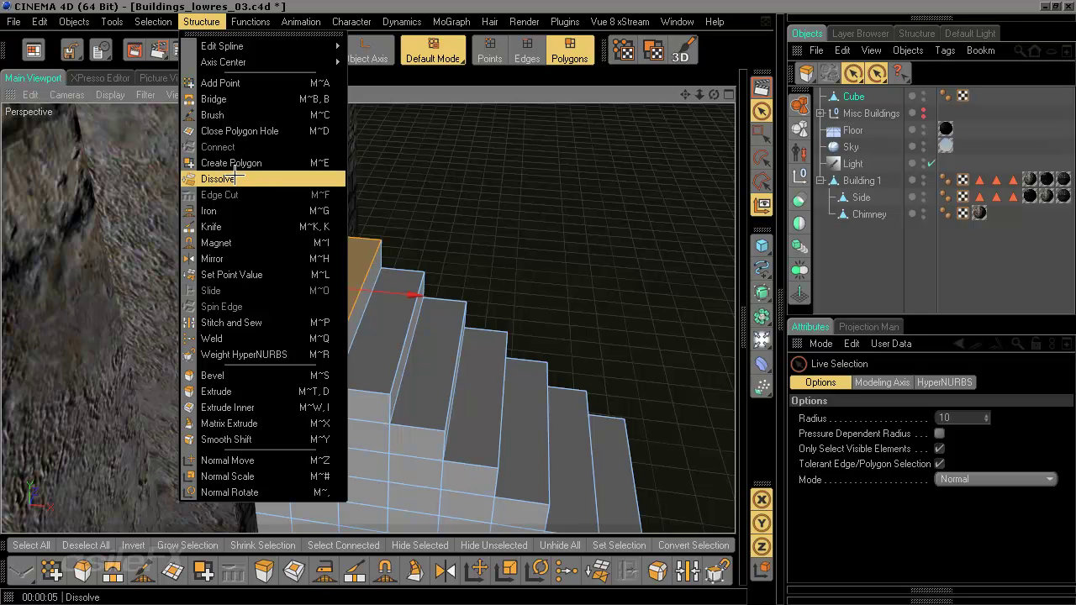
click(249, 178)
alt+drag(463, 320, 344, 382)
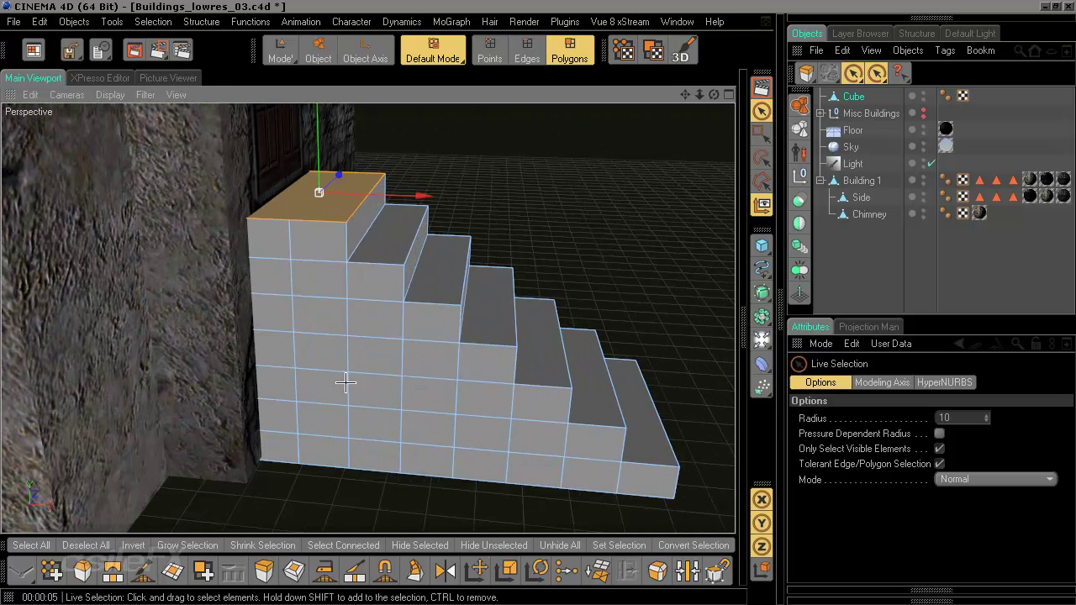
mouse_move(302, 252)
mouse_down()
mouse_move(294, 244)
mouse_move(291, 377)
mouse_move(373, 332)
mouse_move(446, 425)
mouse_move(379, 420)
mouse_move(340, 351)
mouse_up()
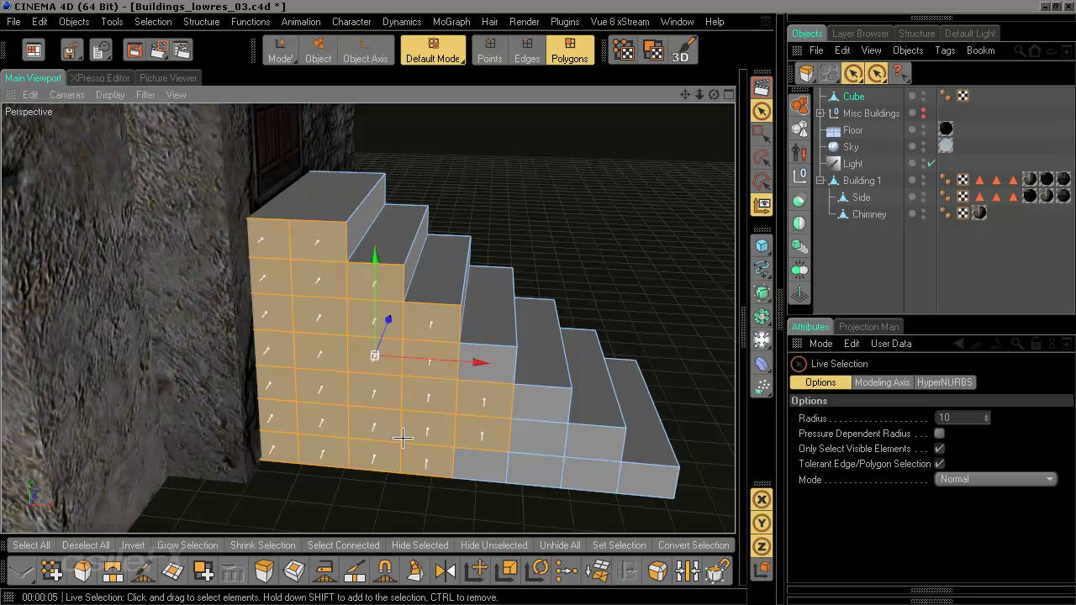
click(547, 233)
In the Top view, select all polygons of the staircase's positive-Z side with Rectangle Selection and dissolve them into one
middle_click(552, 300)
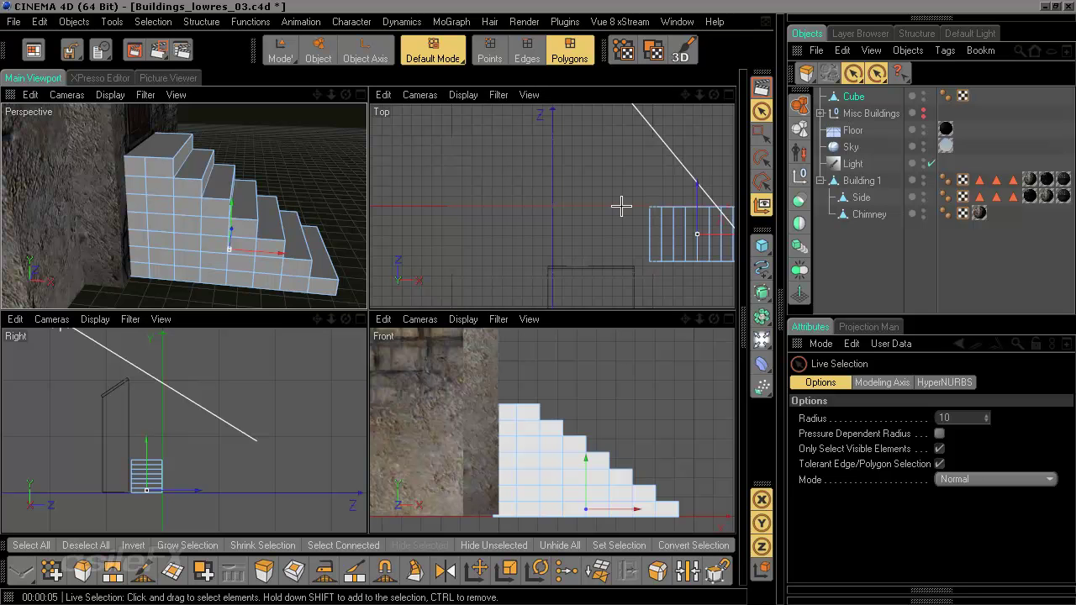
alt+middle_drag(653, 268, 497, 249)
scroll(653, 268, up, 5)
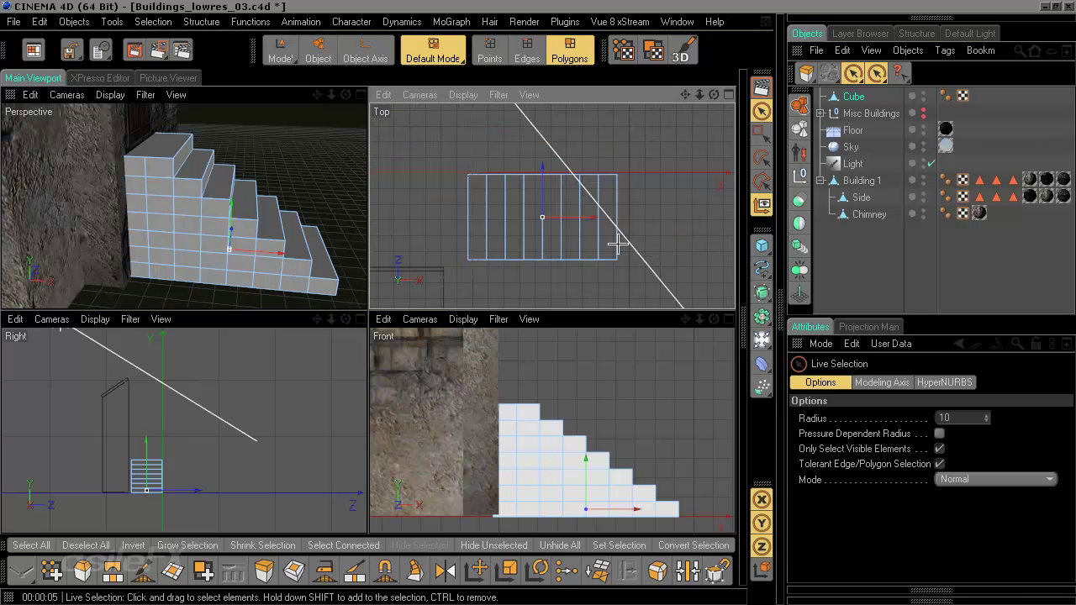
middle_click(615, 200)
scroll(499, 324, up, 1)
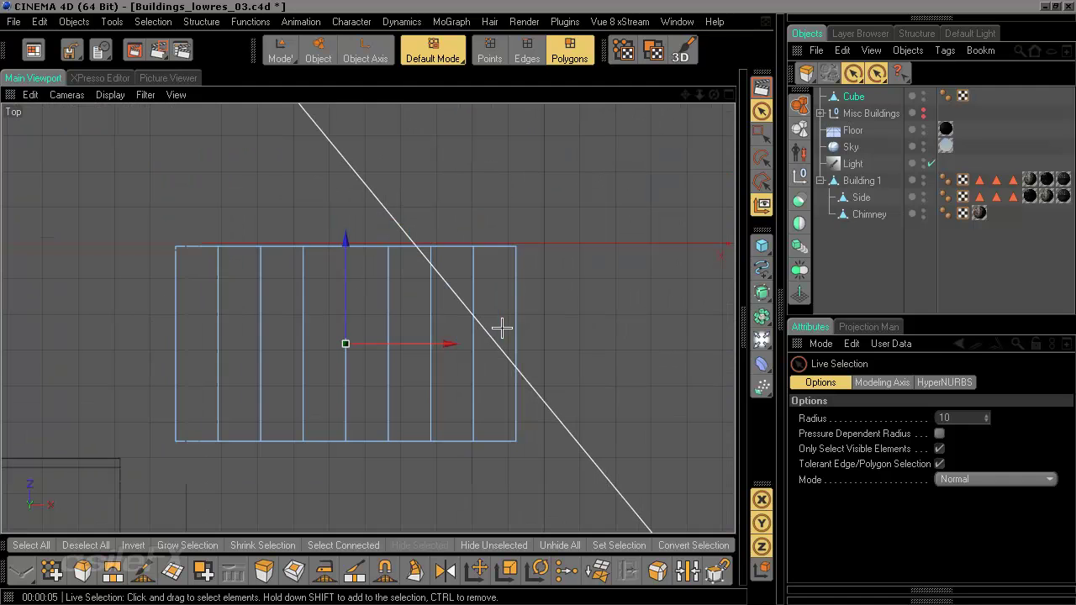
click(761, 131)
drag(125, 197, 691, 308)
click(197, 24)
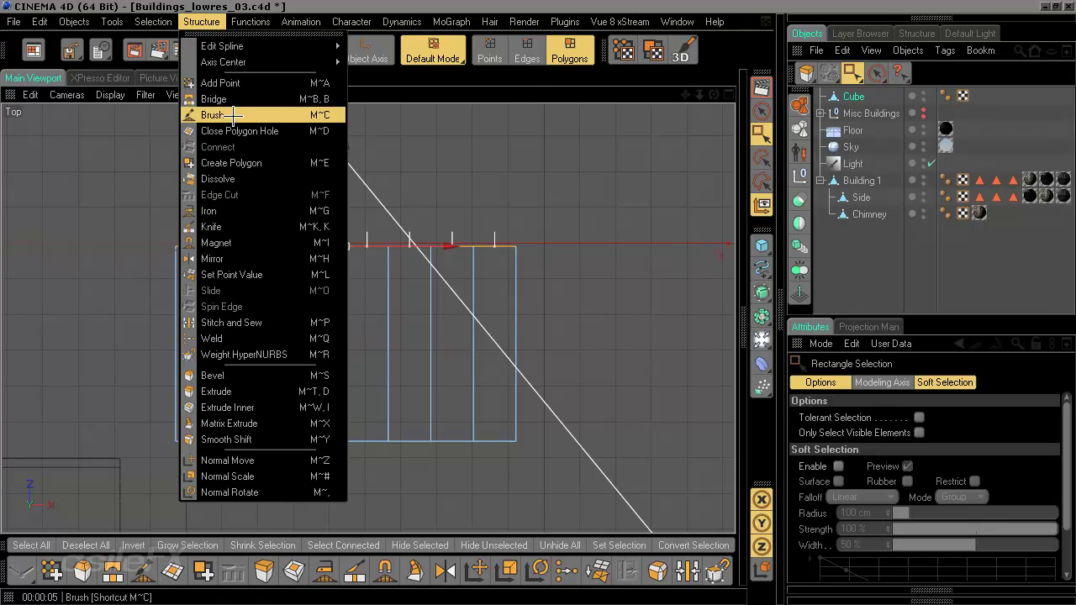
click(244, 177)
Select all polygons of the staircase's negative-Z side, dissolve them into one, and return to the Perspective view
drag(118, 389, 607, 522)
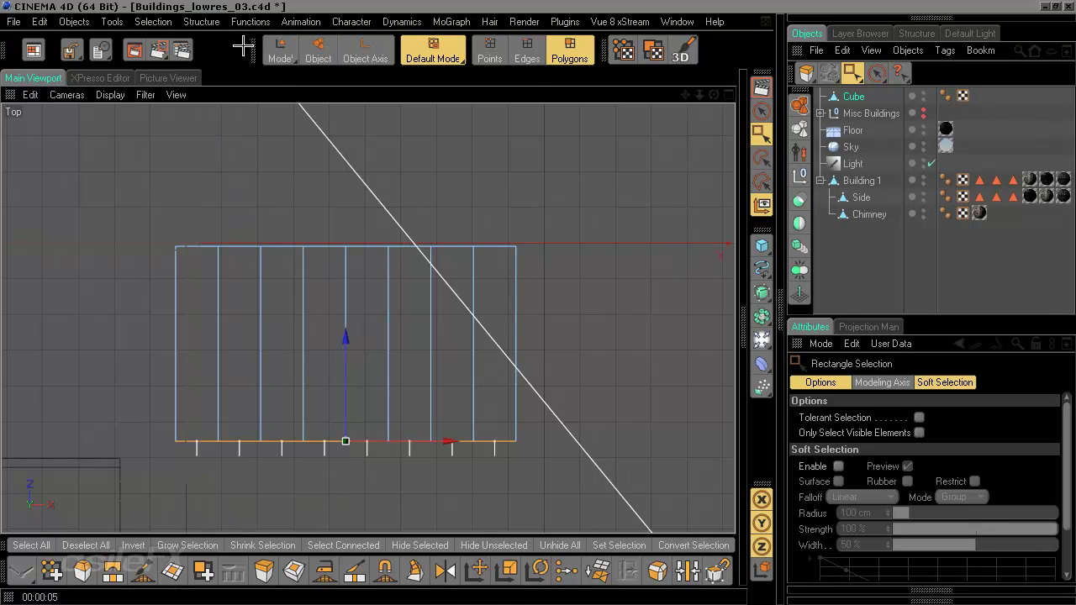
click(153, 22)
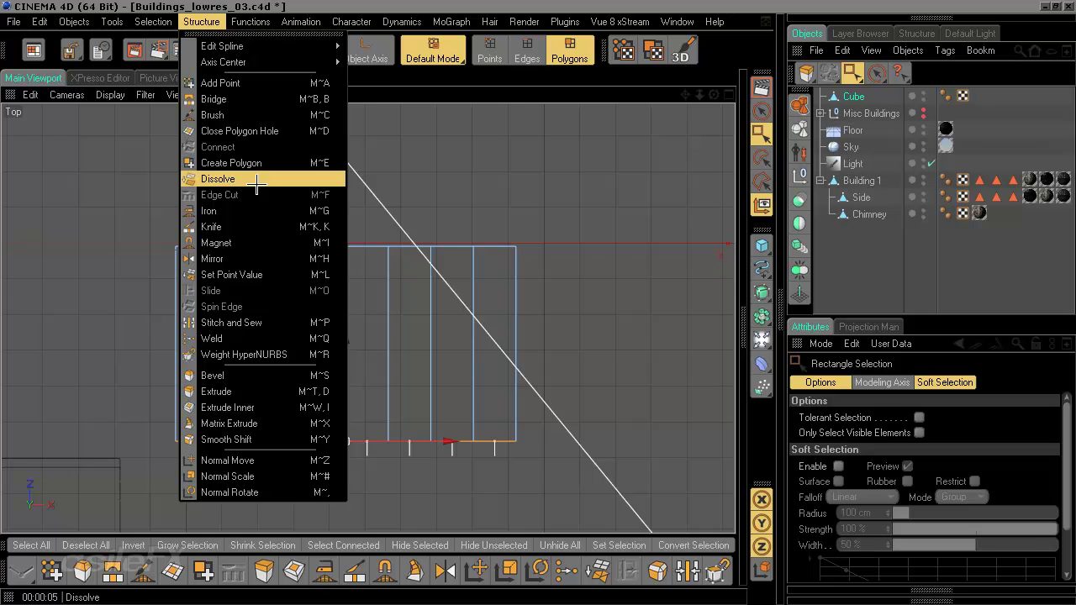
click(235, 178)
middle_click(388, 276)
middle_click(305, 208)
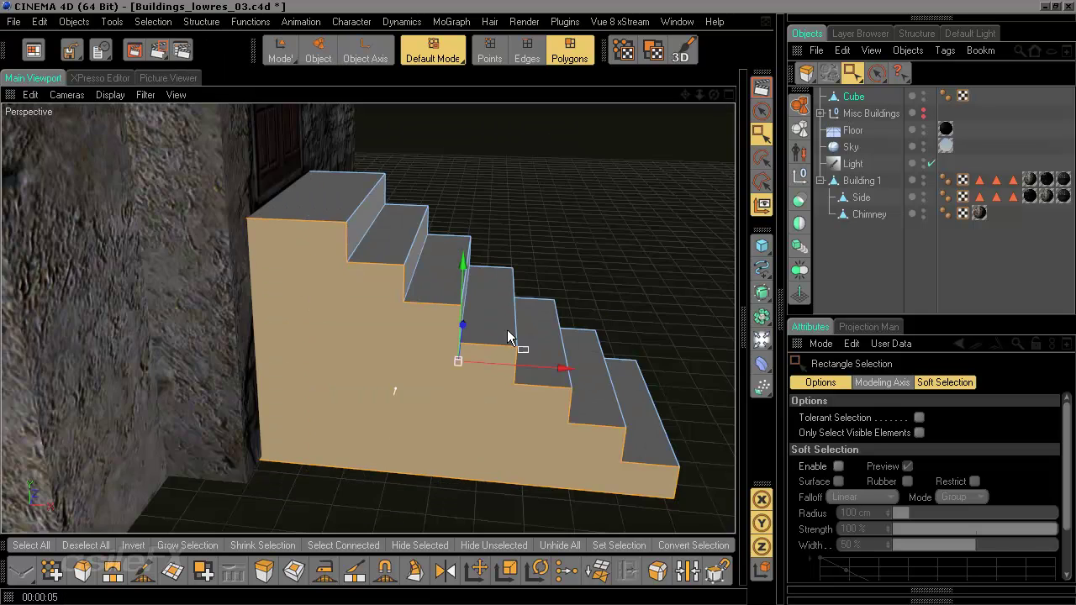
Select the polygons on the staircase's underside with Live Selection in the Perspective view
alt+drag(507, 332, 546, 440)
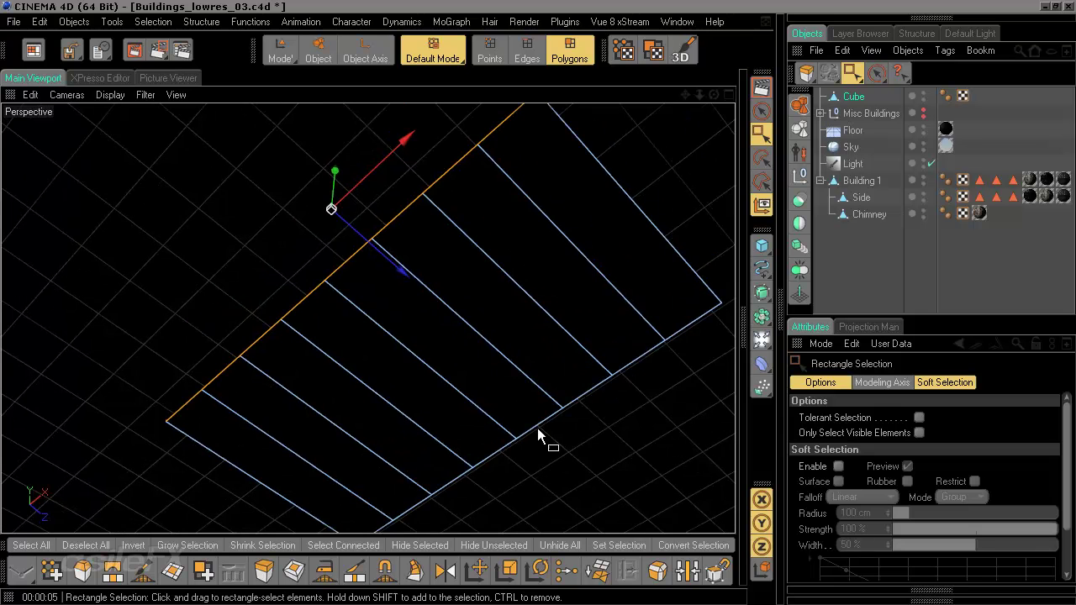
key(9)
mouse_move(600, 267)
mouse_down()
mouse_move(493, 314)
mouse_move(284, 473)
mouse_up()
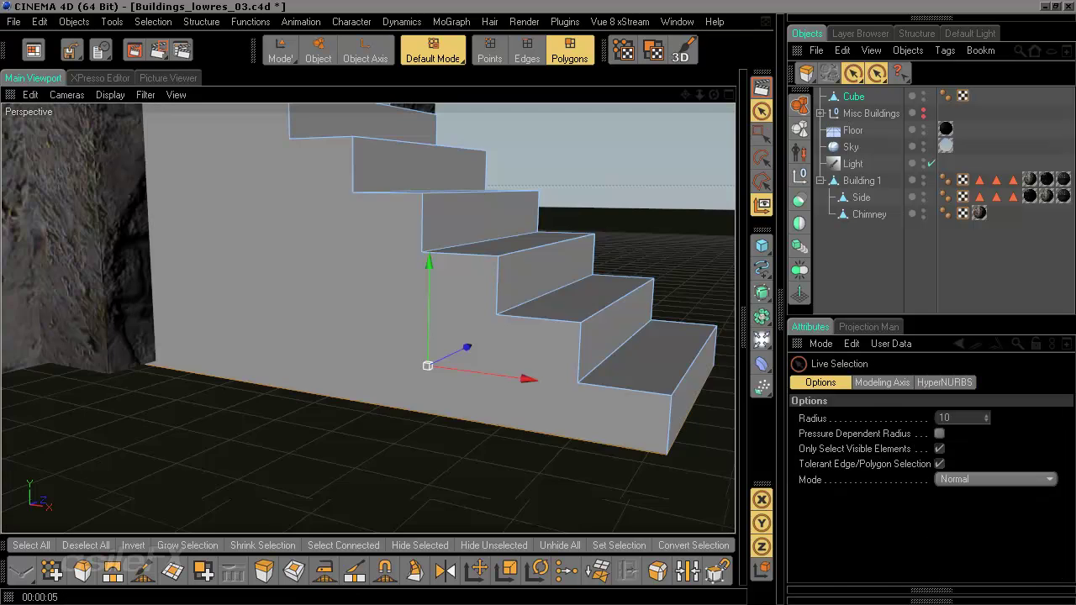
alt+drag(425, 378, 449, 348)
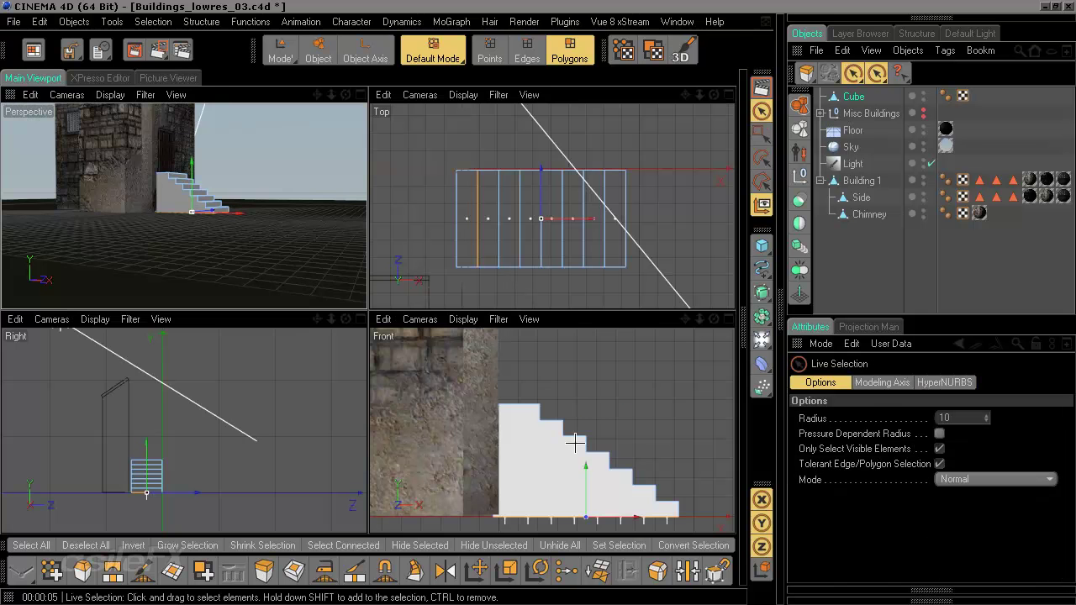
In the Front view, select all bottom polygons of the staircase with Rectangle Selection and dissolve them into one
alt+middle_drag(575, 443, 524, 375)
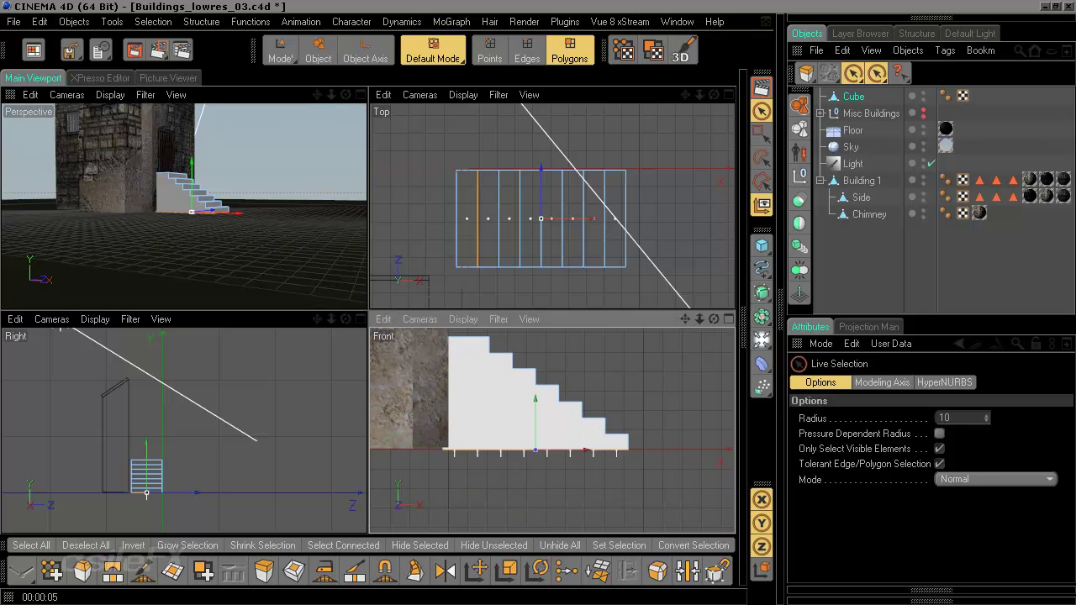
key(0)
drag(669, 492, 391, 446)
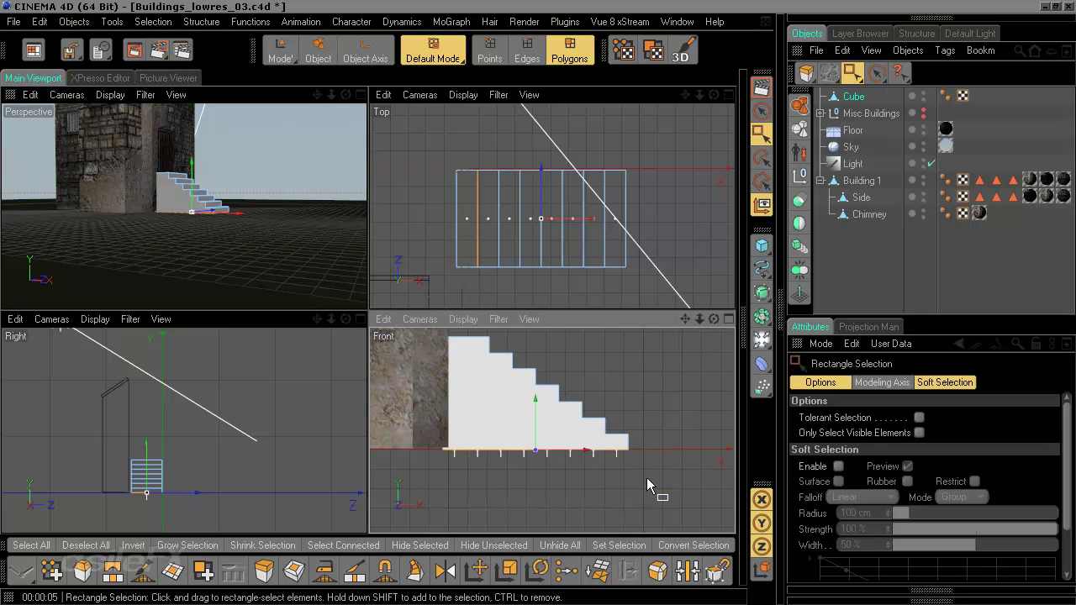
drag(650, 478, 376, 442)
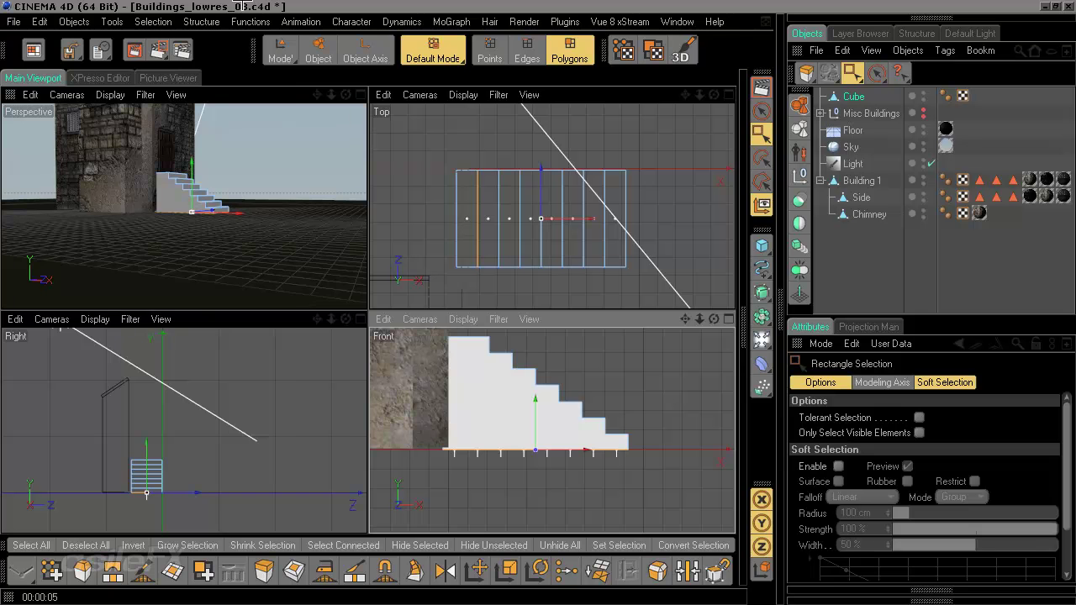
click(191, 22)
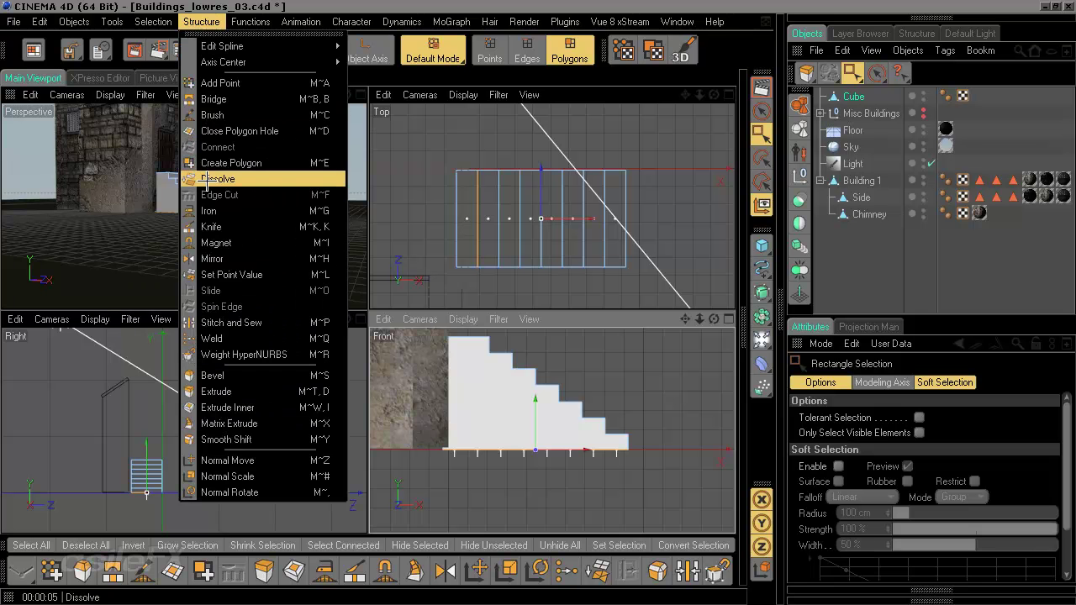
click(217, 178)
Switch to point mode in the Perspective view and examine the staircase's edges for leftover points
alt+drag(306, 203, 298, 174)
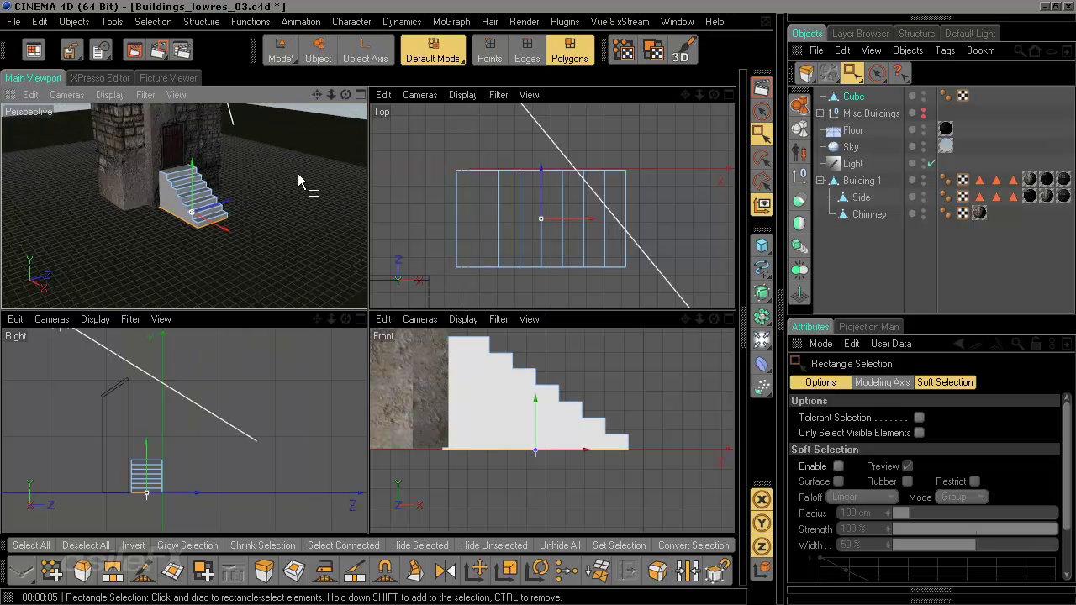
middle_click(246, 195)
scroll(469, 326, up, 3)
scroll(469, 329, up, 3)
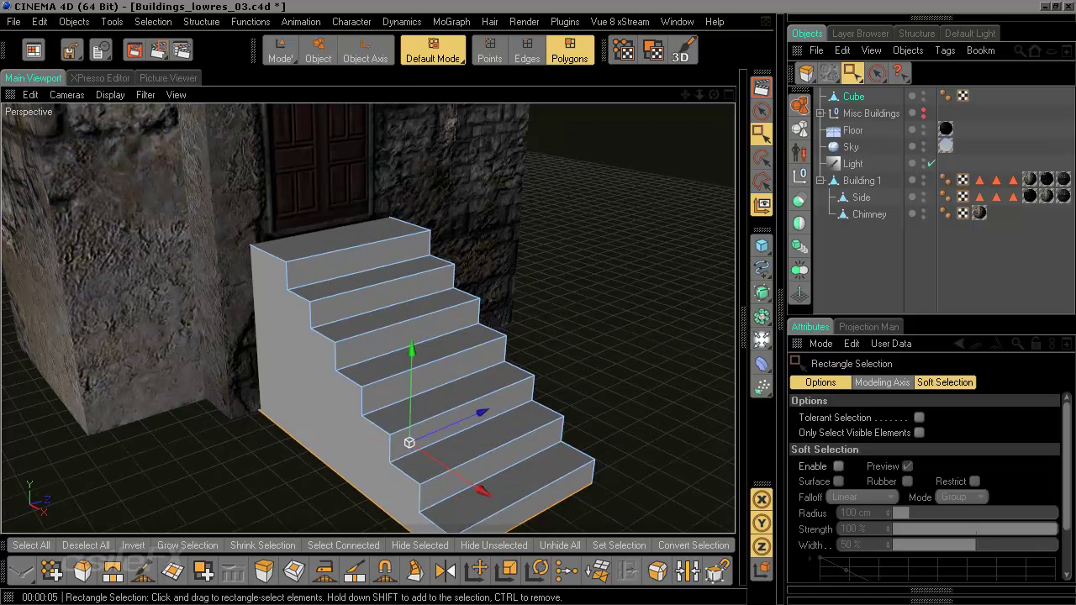
click(489, 51)
alt+drag(433, 301, 425, 323)
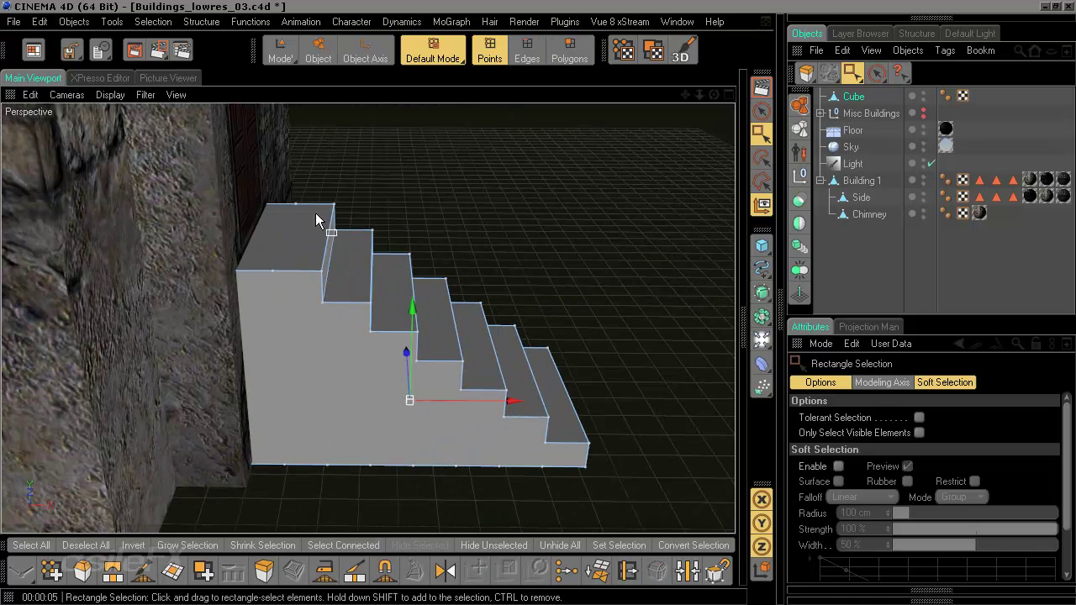
alt+drag(340, 282, 385, 370)
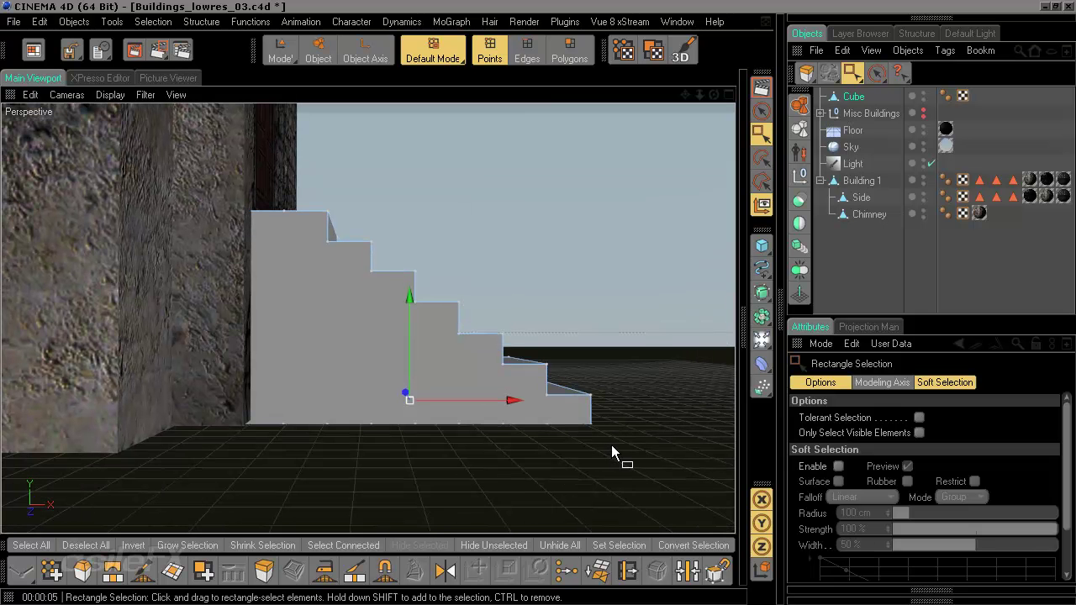
alt+drag(608, 452, 555, 416)
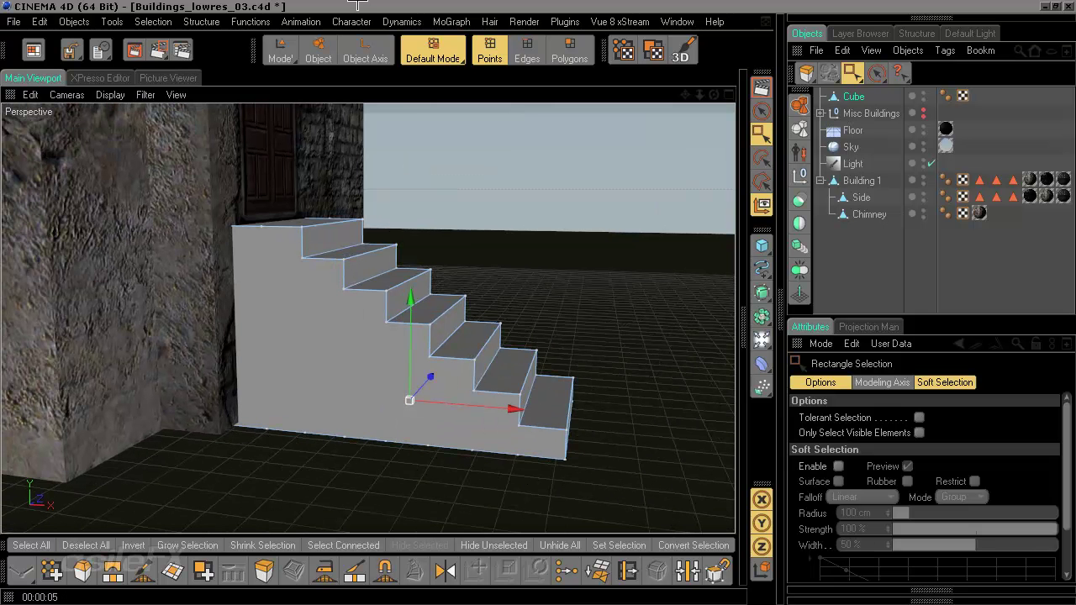
Run Optimize on the staircase in point mode and check its edge points
click(223, 22)
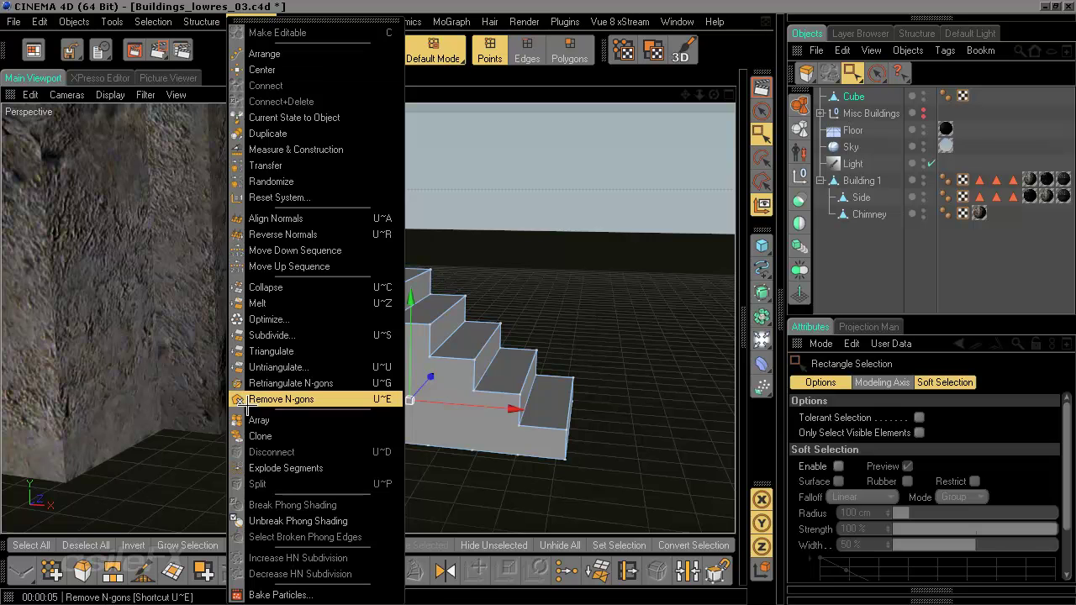
click(276, 323)
click(265, 354)
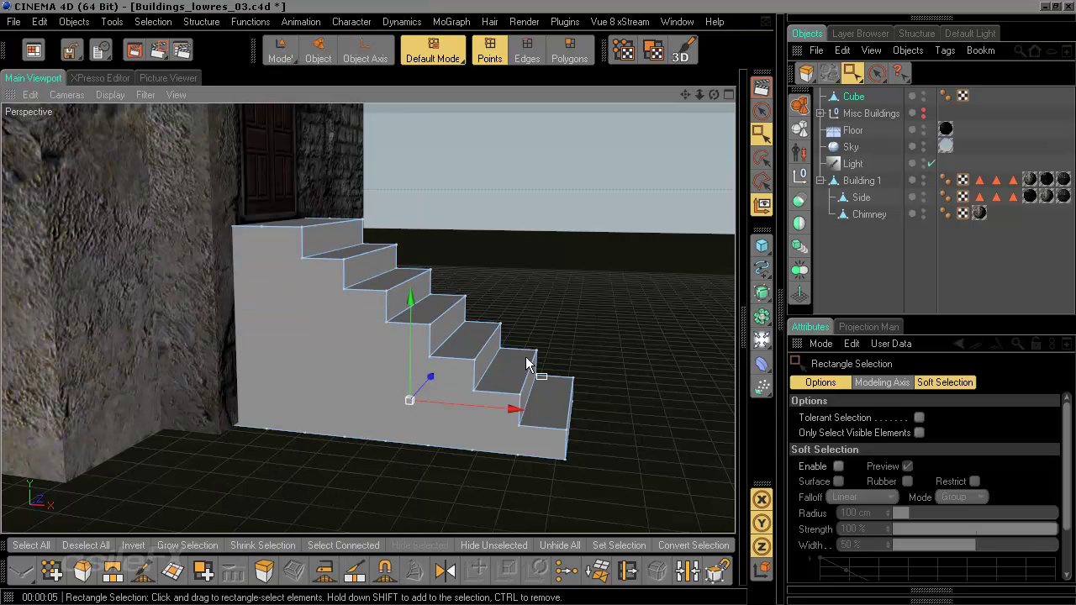
alt+drag(526, 363, 479, 409)
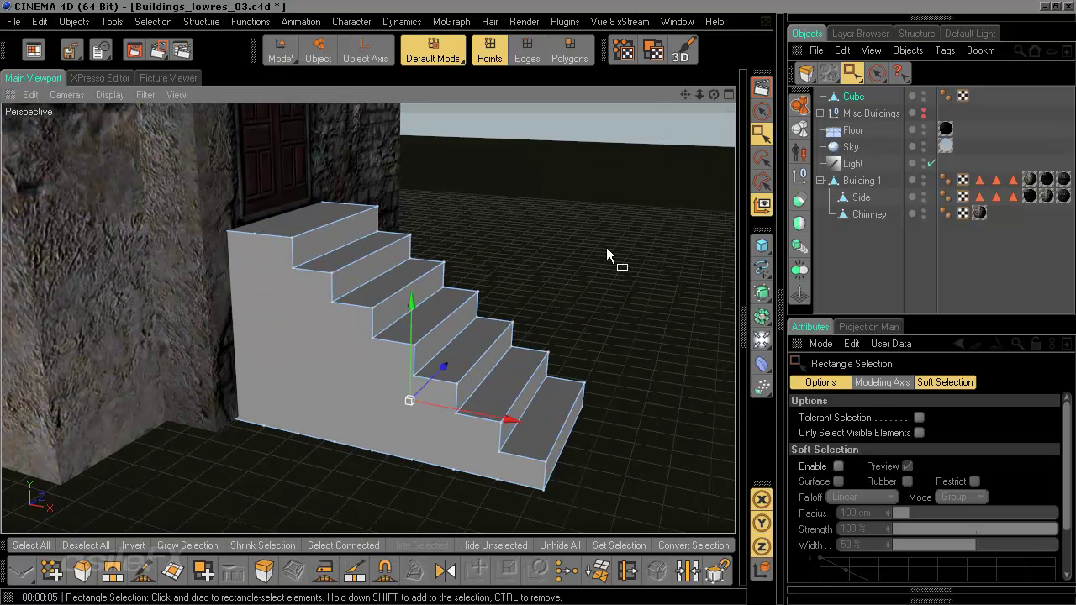
Select all of the staircase's polygons in the Front view and optimize polygons, unused points and points with a 0.01 cm tolerance
click(569, 52)
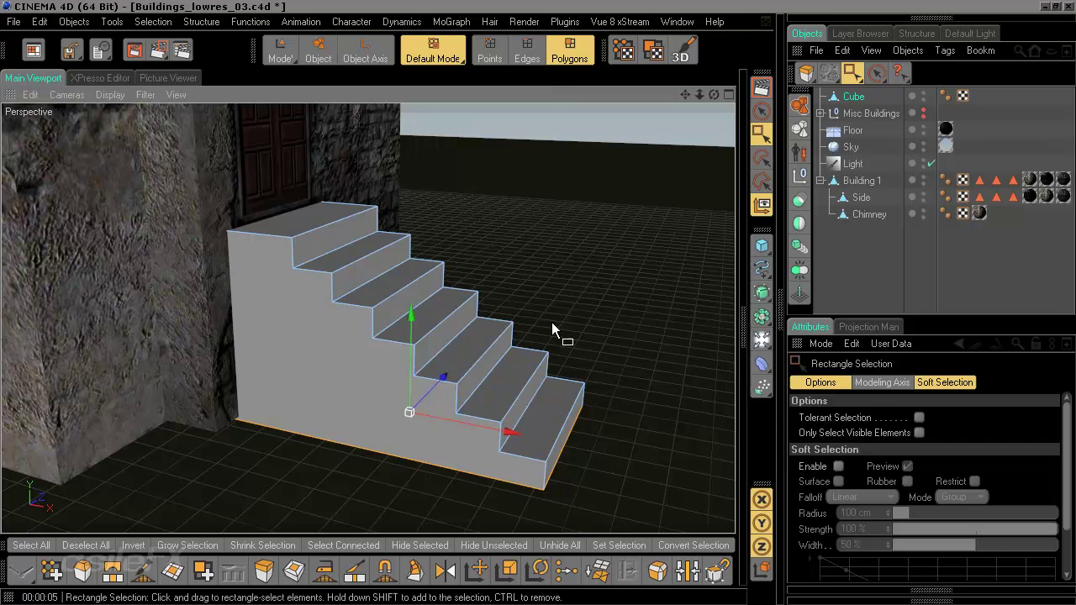
alt+drag(553, 329, 548, 370)
middle_click(548, 358)
drag(666, 466, 355, 318)
click(183, 22)
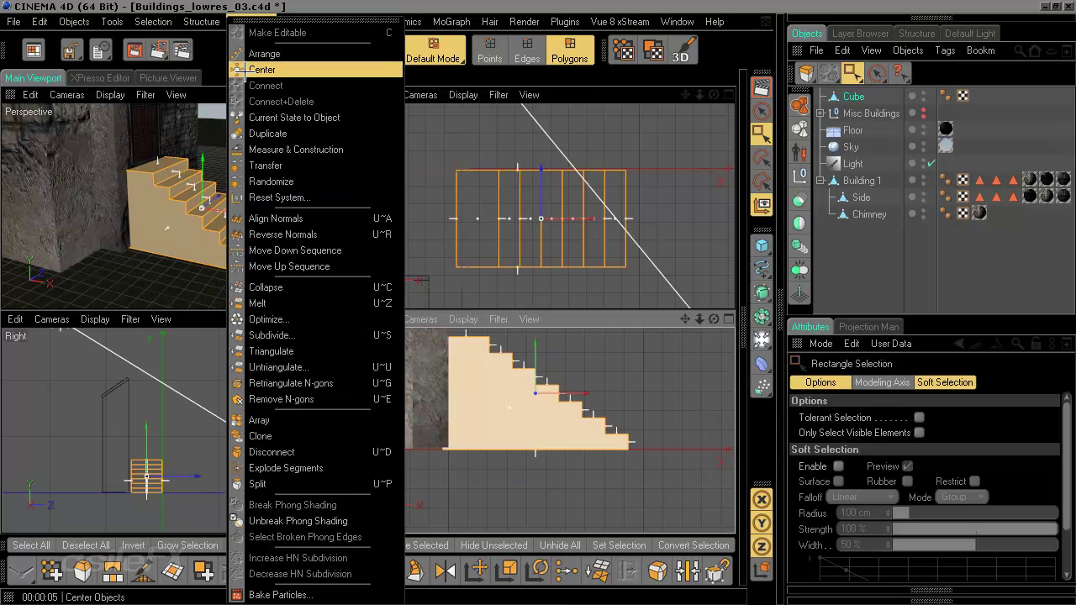
click(269, 317)
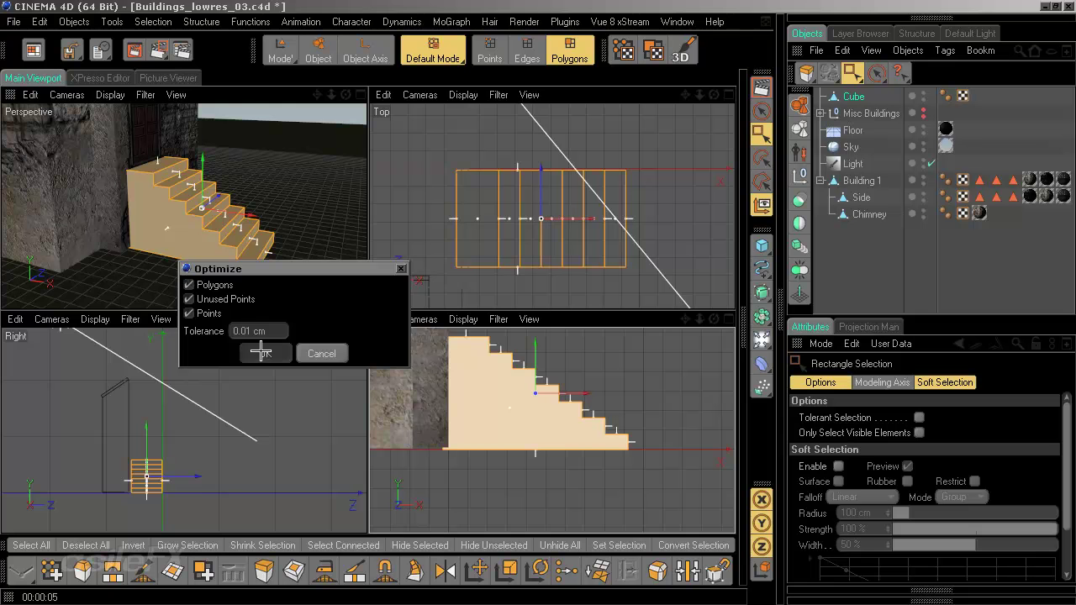
click(262, 353)
In point mode, select the surplus points along the staircase's bottom edges in the Front view and delete them
click(489, 51)
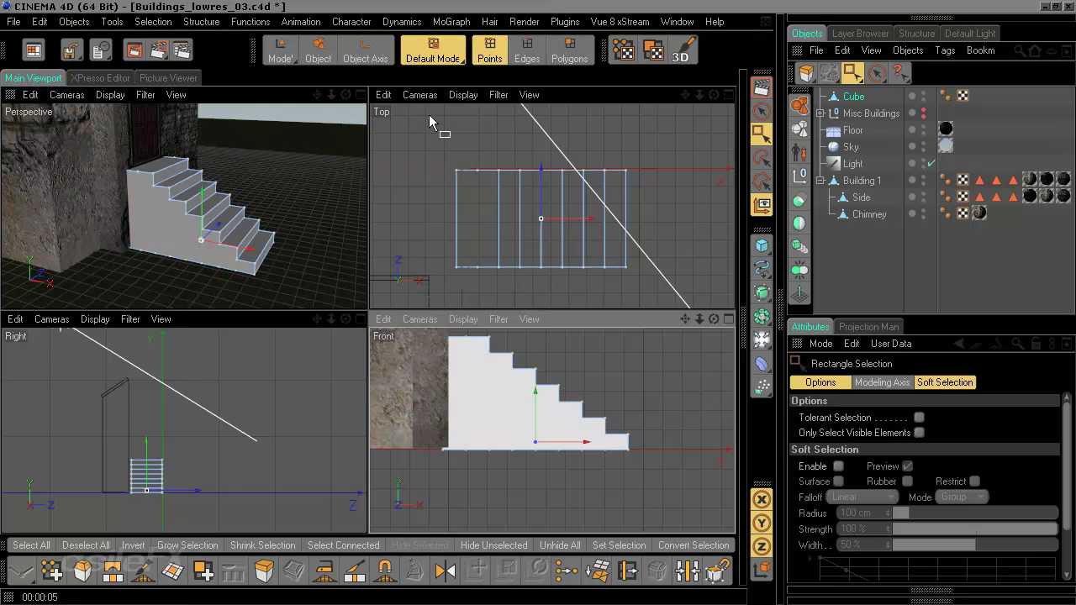
middle_click(252, 221)
alt+drag(397, 430, 393, 436)
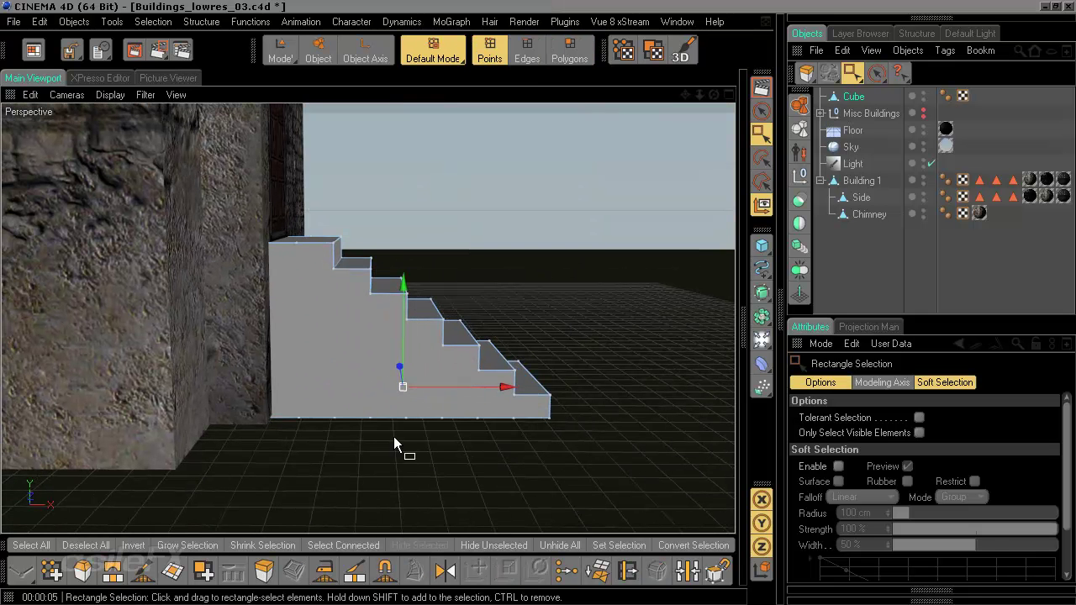
middle_click(502, 288)
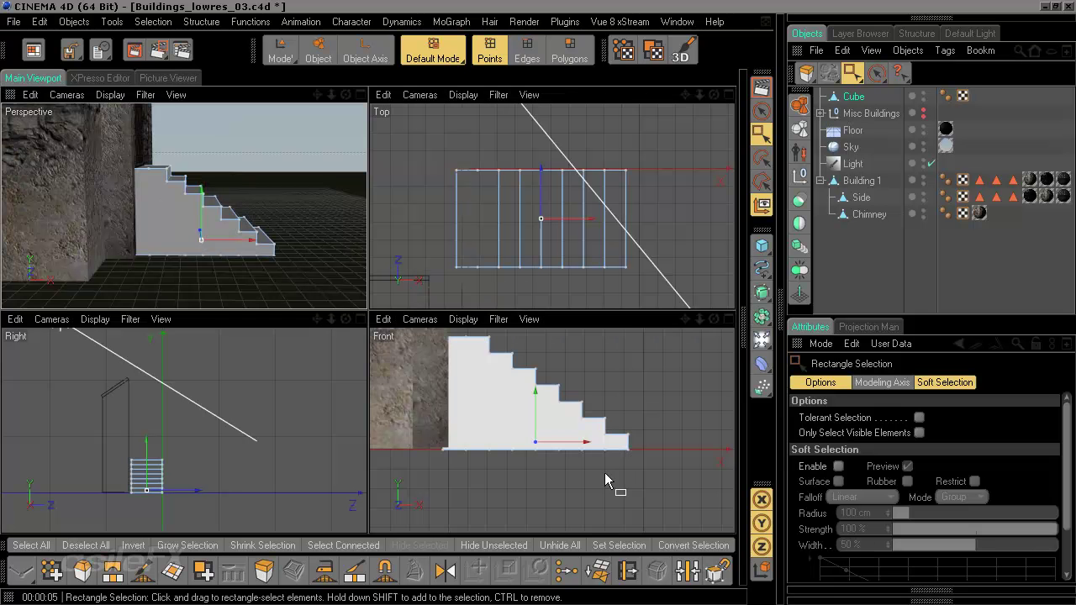
scroll(603, 479, up, 2)
scroll(603, 479, up, 1)
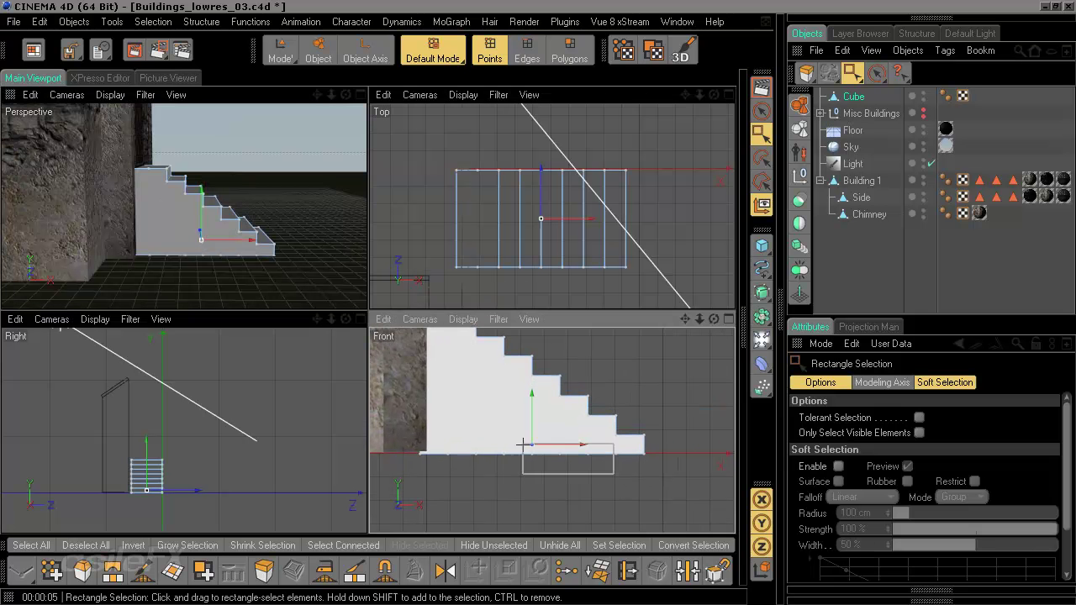
drag(614, 481, 444, 450)
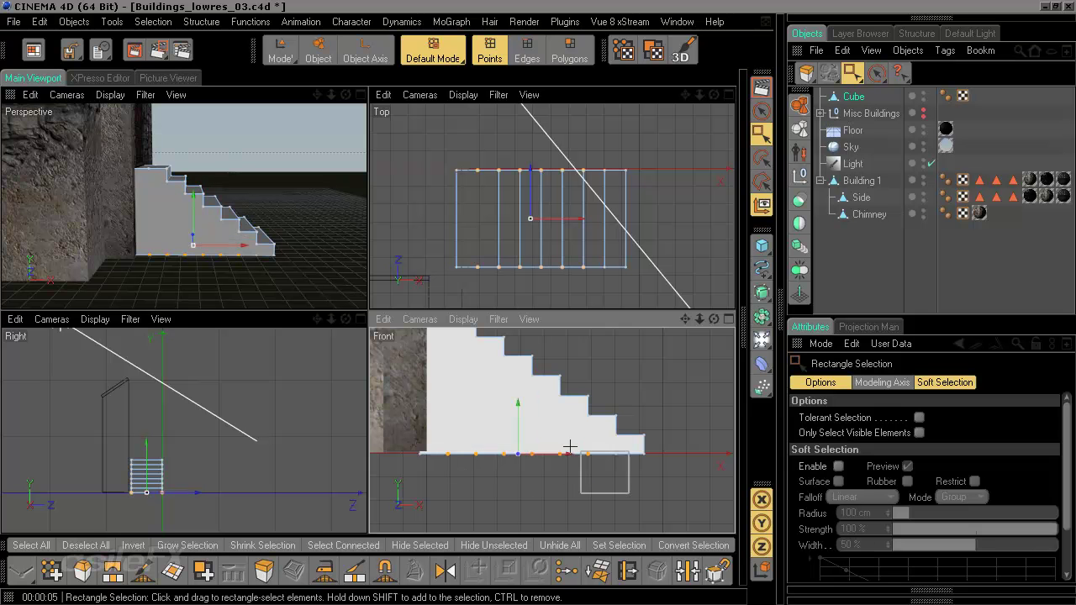
drag(570, 446, 437, 442)
click(609, 450)
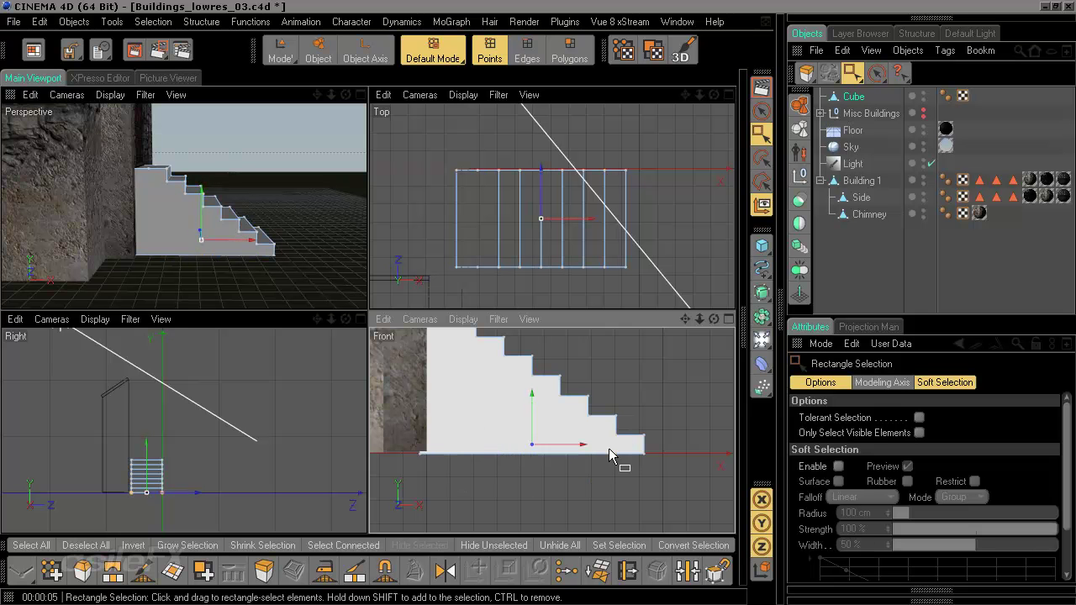
Delete the surplus points midway along the top landing's edges and return to the Perspective view
alt+middle_drag(522, 382, 555, 451)
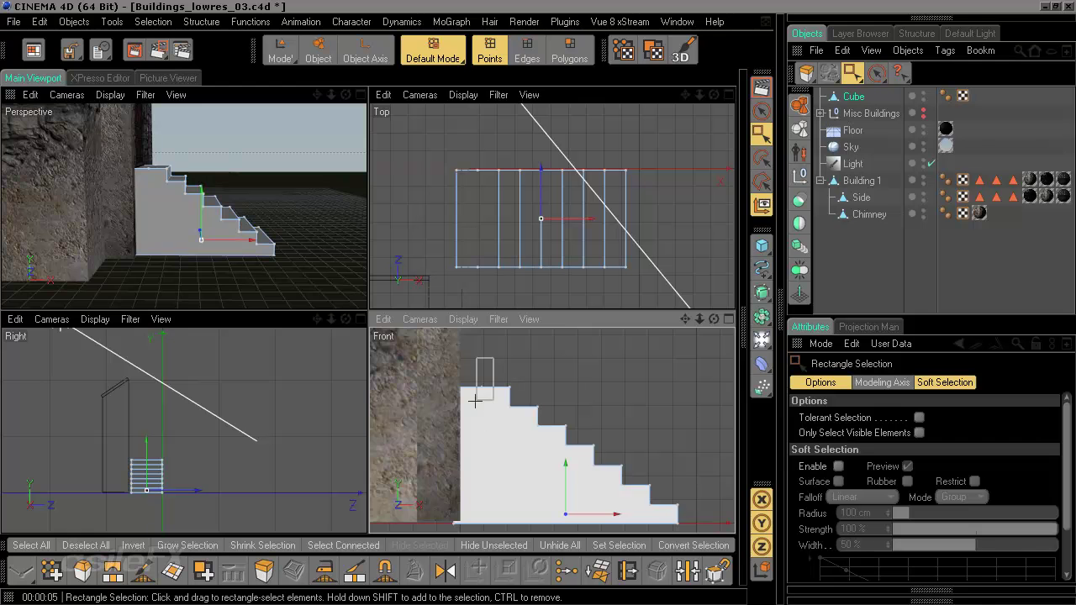
drag(475, 401, 474, 401)
key(Delete)
alt+drag(286, 221, 277, 179)
middle_click(262, 183)
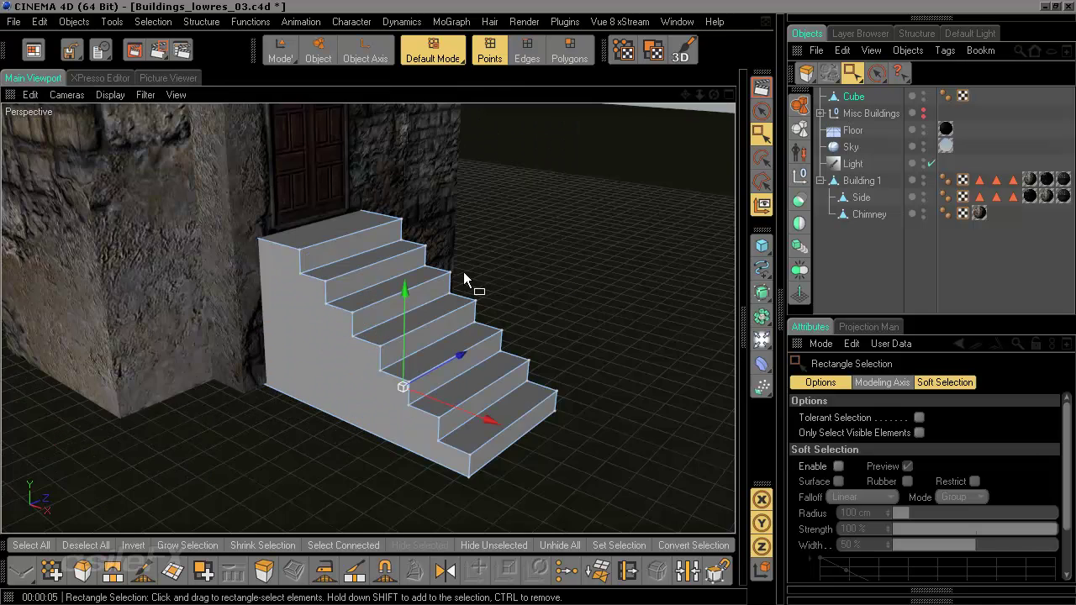
Deselect the staircase and examine how it fits the building and its door from near, far and several angles
mouse_move(536, 303)
alt+mouse_down()
mouse_move(438, 294)
mouse_move(269, 244)
mouse_move(505, 260)
mouse_move(534, 273)
mouse_move(549, 317)
alt+mouse_up()
click(845, 259)
scroll(419, 283, down, 5)
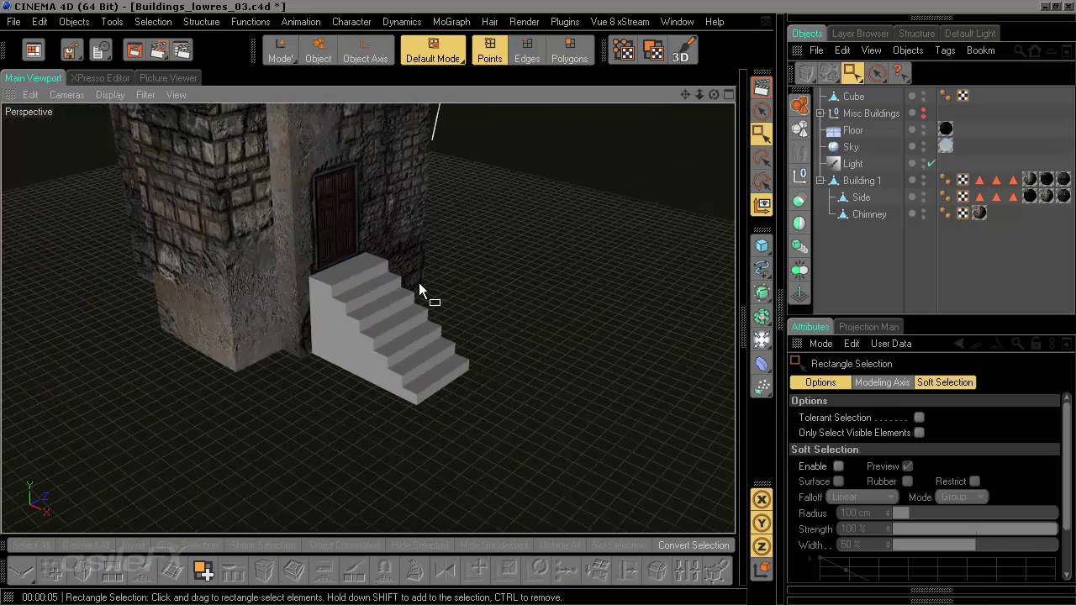
alt+middle_drag(419, 282, 472, 349)
alt+drag(471, 349, 549, 334)
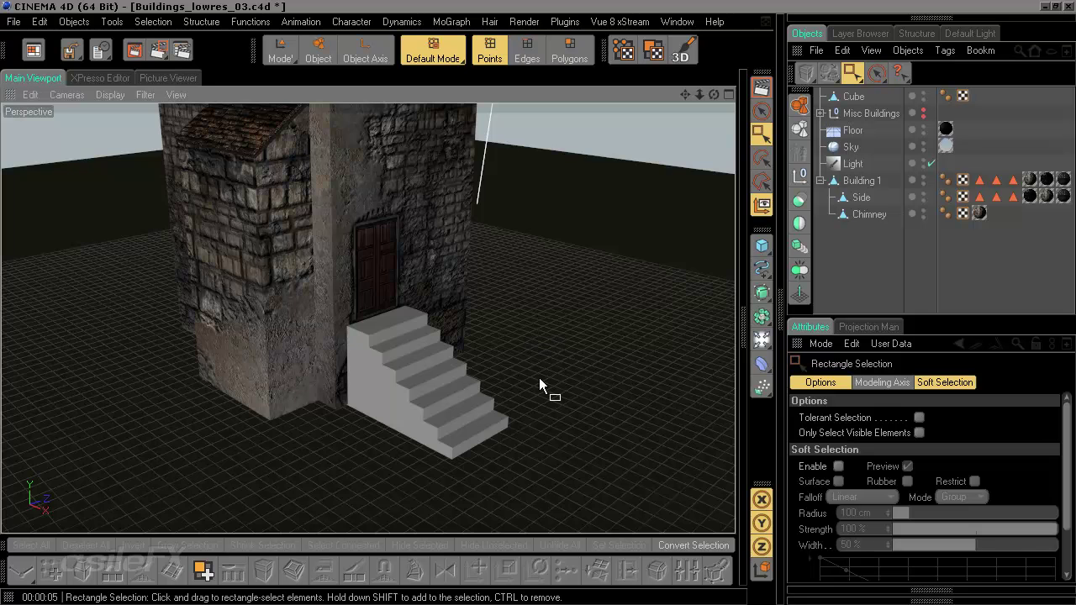
scroll(532, 352, down, 8)
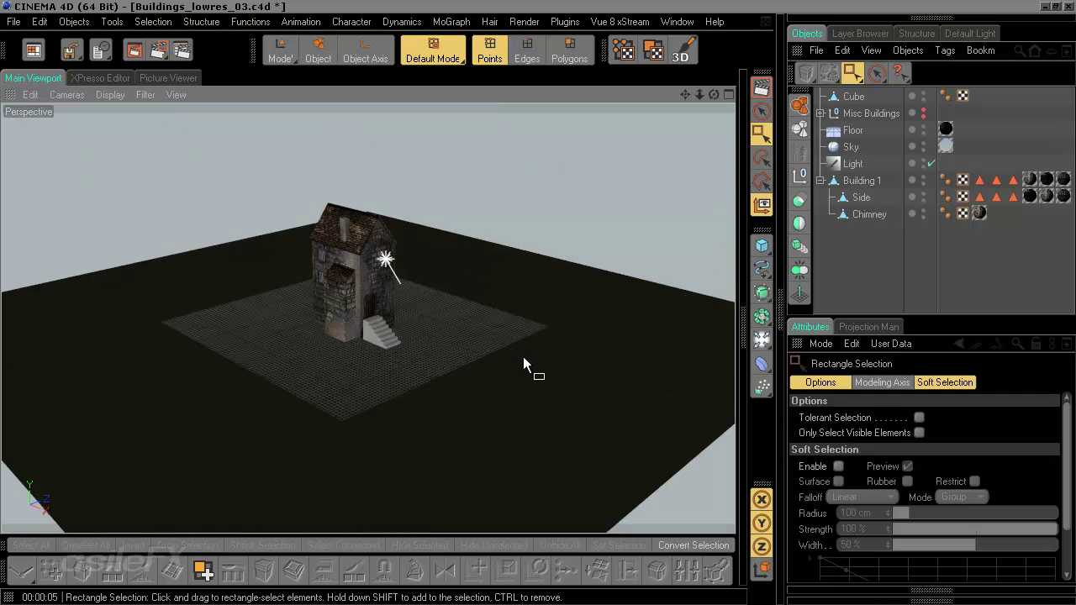
alt+drag(470, 374, 551, 362)
scroll(487, 380, up, 8)
scroll(487, 380, up, 4)
scroll(551, 363, down, 2)
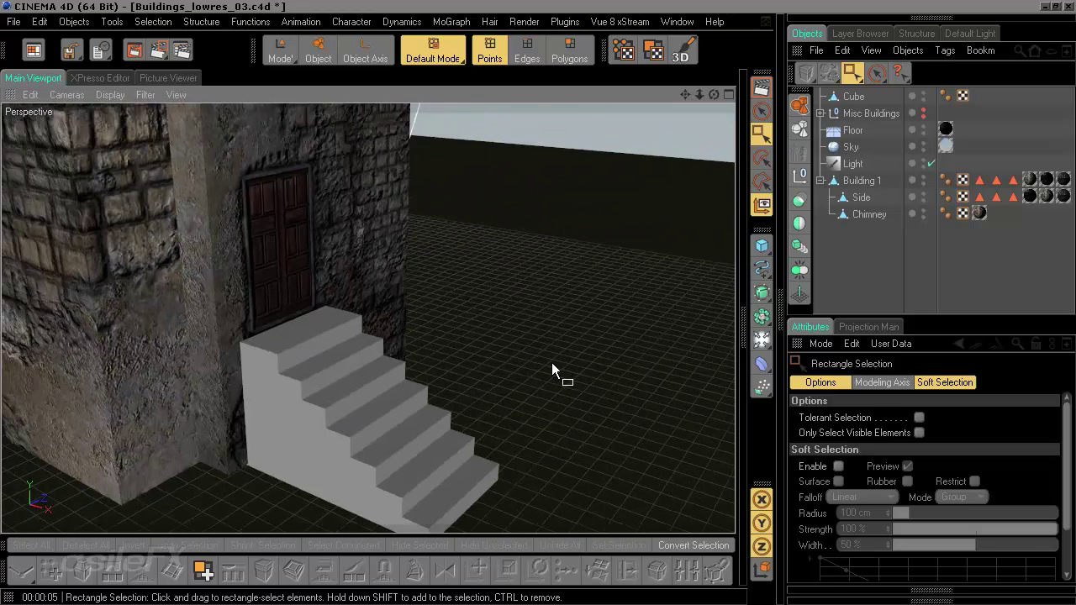
alt+middle_drag(551, 362, 584, 324)
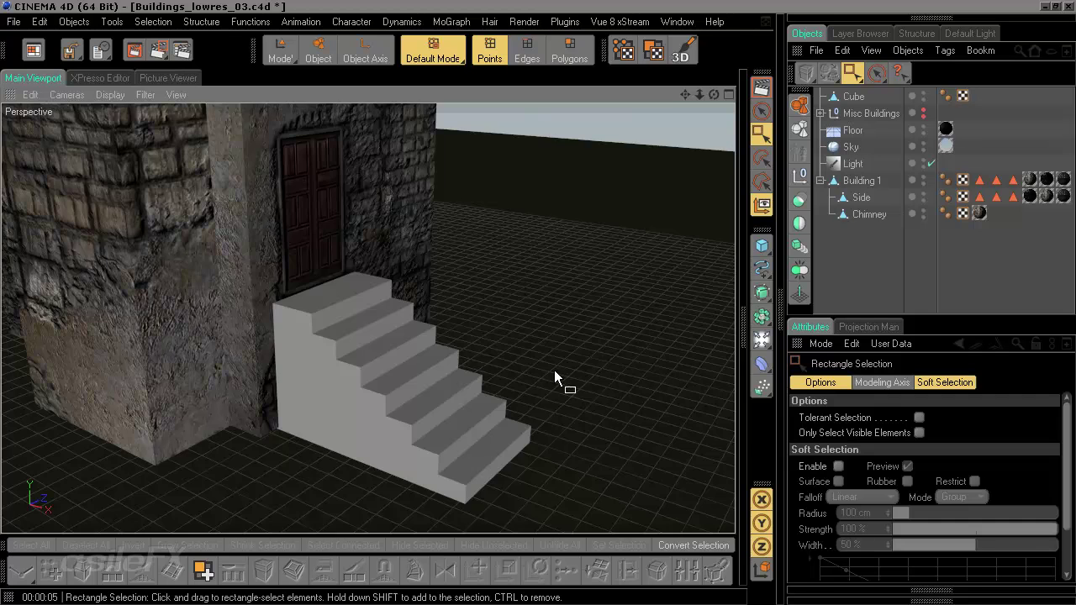
alt+middle_drag(554, 369, 655, 381)
mouse_move(538, 374)
alt+mouse_down()
mouse_move(412, 368)
mouse_move(533, 373)
alt+mouse_up()
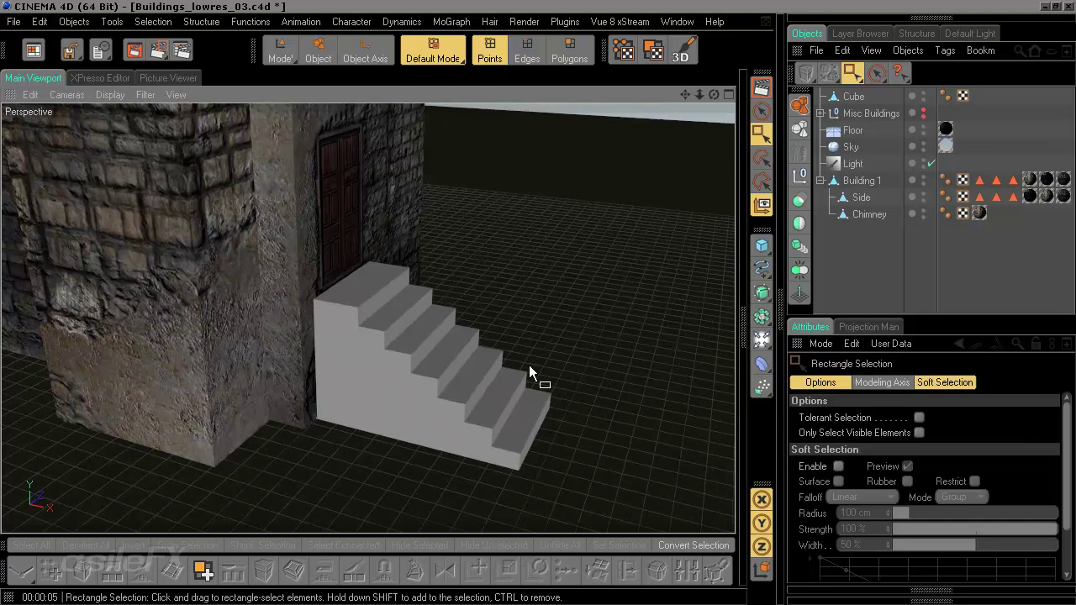
Select the staircase cube, scale it along its X axis in Model mode, and switch to the Move tool
click(531, 373)
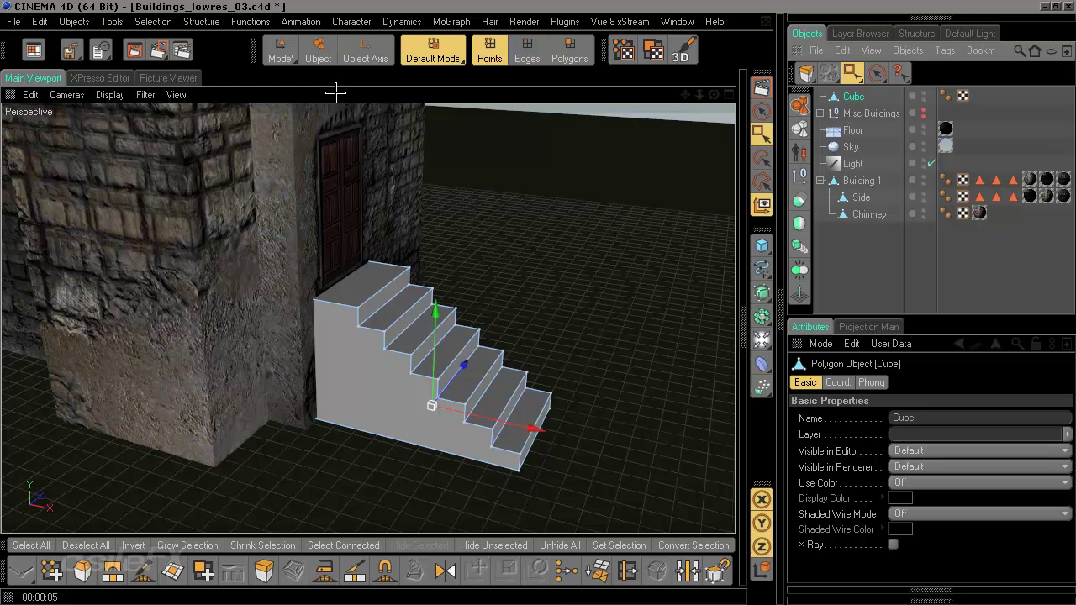
click(280, 50)
key(t)
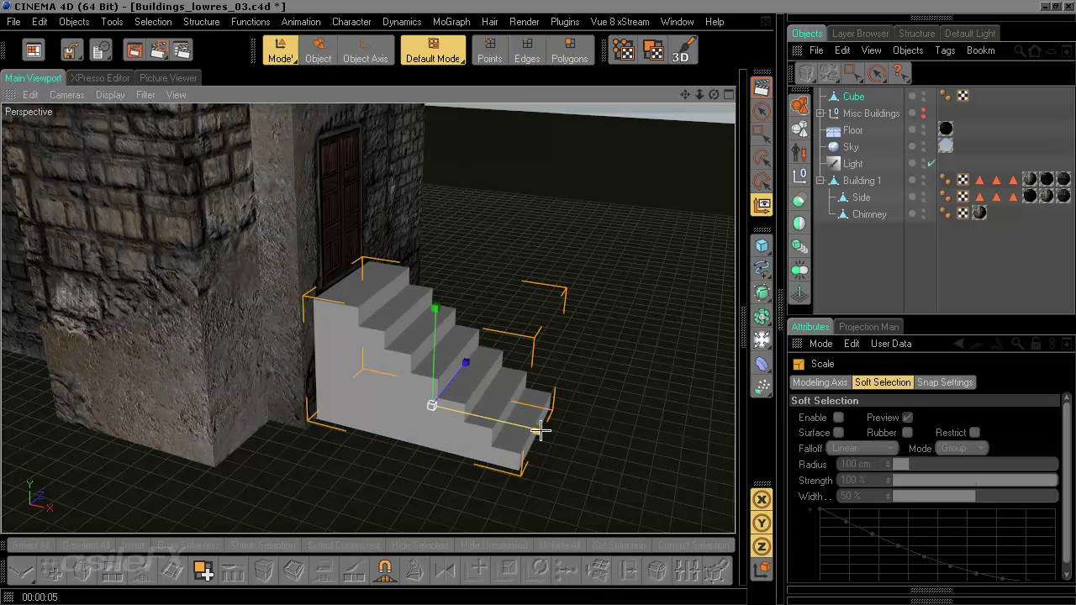
drag(538, 430, 565, 407)
key(e)
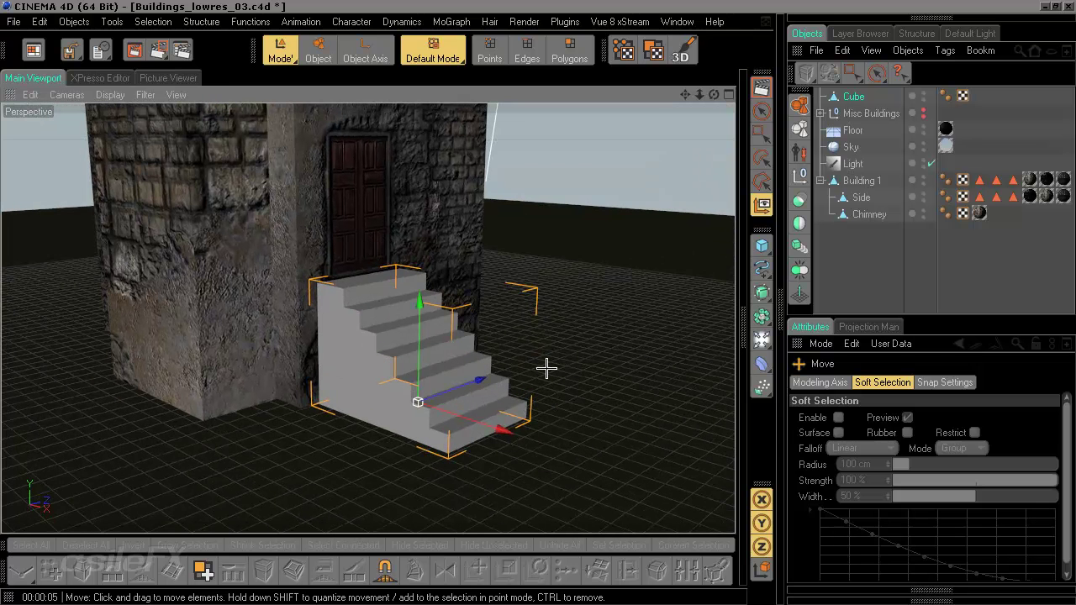
Scale the staircase down along its X axis so it projects less far out from the building
mouse_move(546, 368)
alt+mouse_down()
mouse_move(538, 388)
mouse_move(561, 355)
mouse_move(537, 381)
alt+mouse_up()
scroll(547, 469, up, 1)
key(t)
drag(538, 481, 395, 429)
key(e)
alt+drag(503, 442, 643, 471)
key(t)
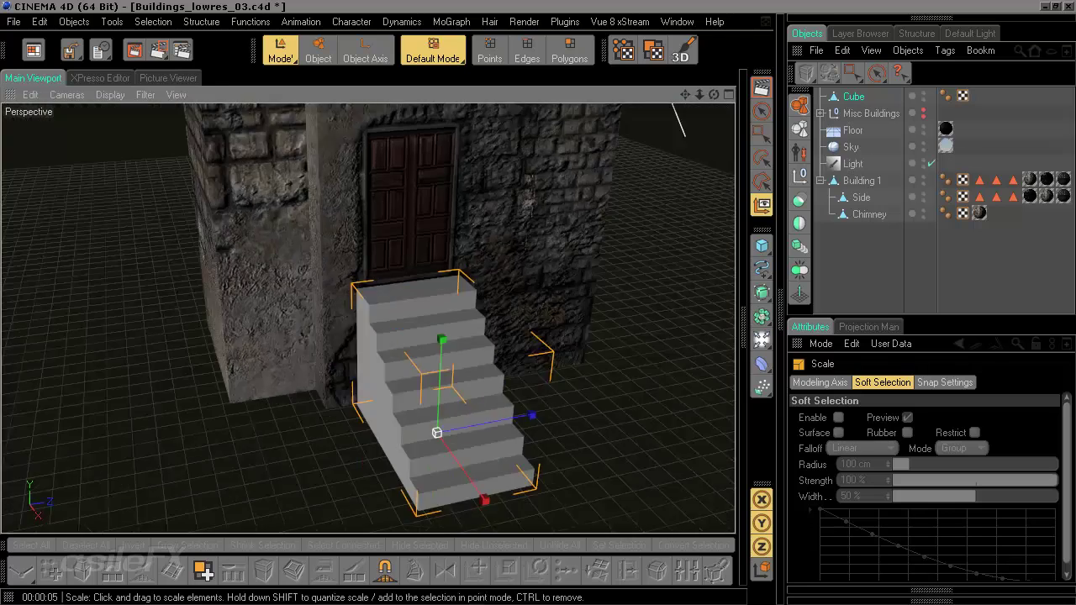
Move the staircase along its Z axis to line it up with the door, and deselect it
alt+drag(546, 432, 588, 458)
key(e)
drag(495, 406, 481, 378)
scroll(509, 426, down, 5)
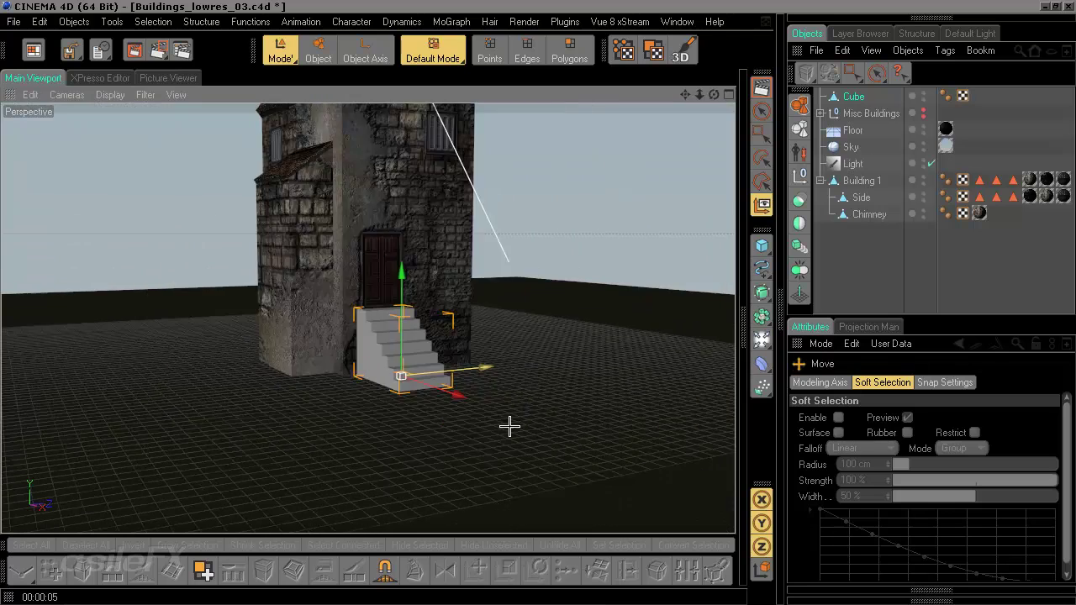
alt+drag(509, 426, 464, 403)
click(886, 252)
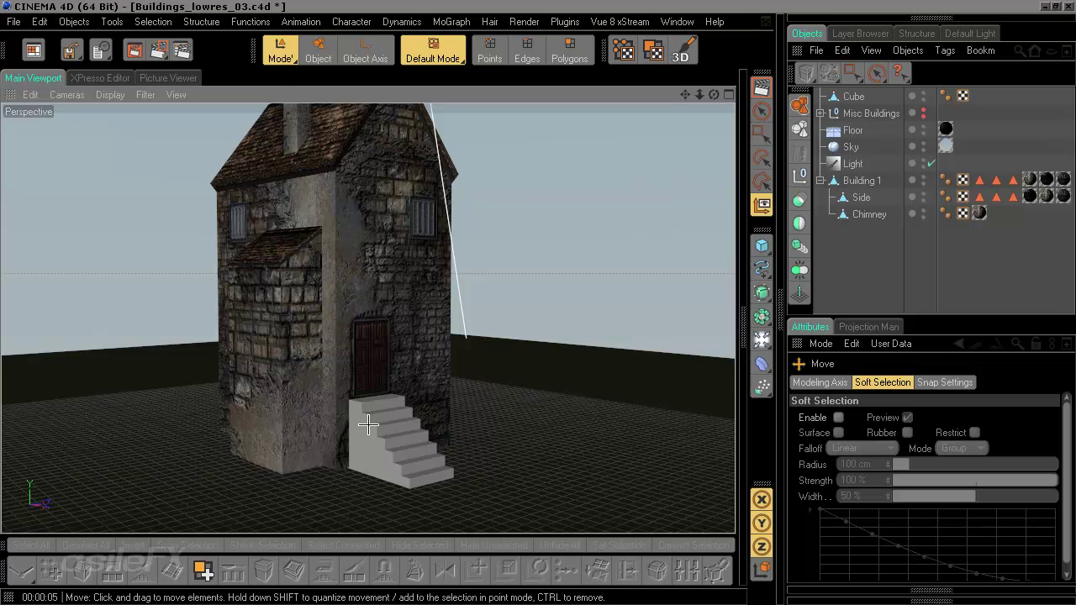
Examine how the resized staircase sits against the door and the whole building from near, far and several angles
alt+middle_drag(492, 380, 526, 340)
scroll(493, 380, up, 3)
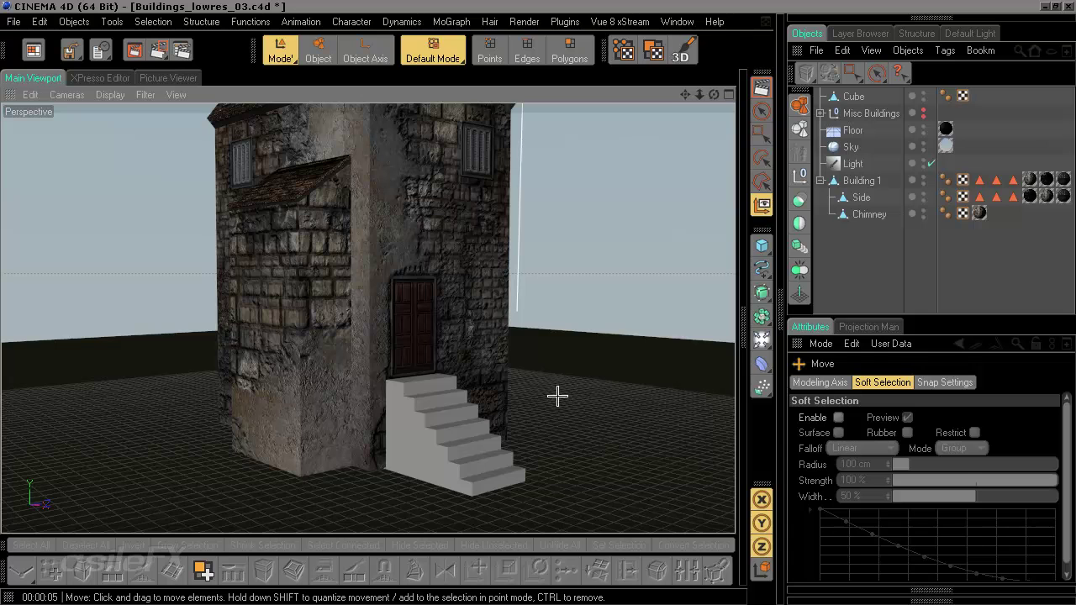
mouse_move(556, 396)
alt+mouse_down()
mouse_move(538, 394)
mouse_move(562, 389)
alt+mouse_up()
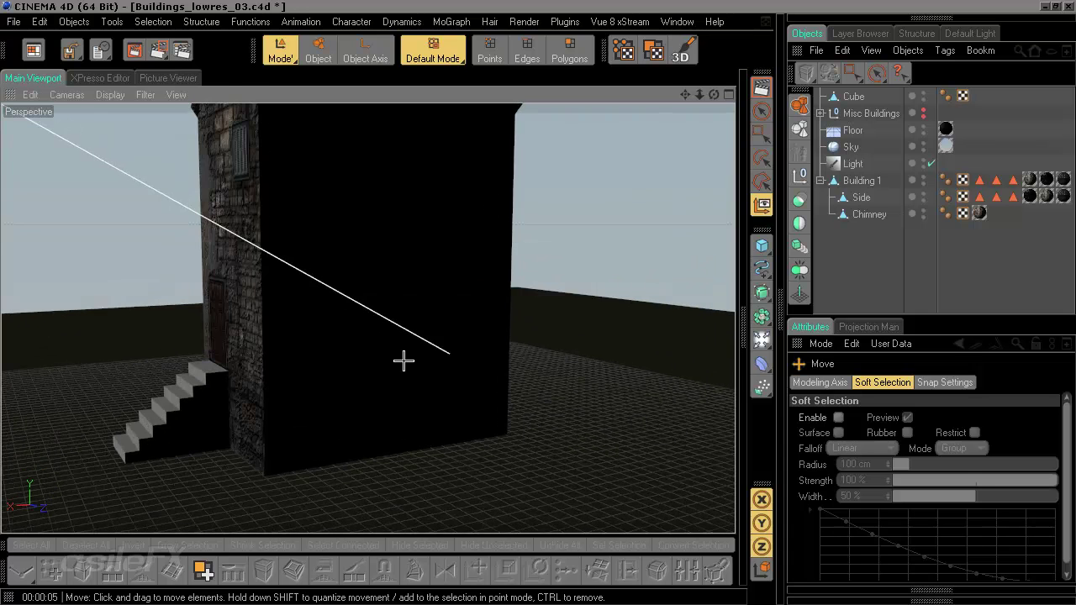
alt+drag(403, 361, 372, 361)
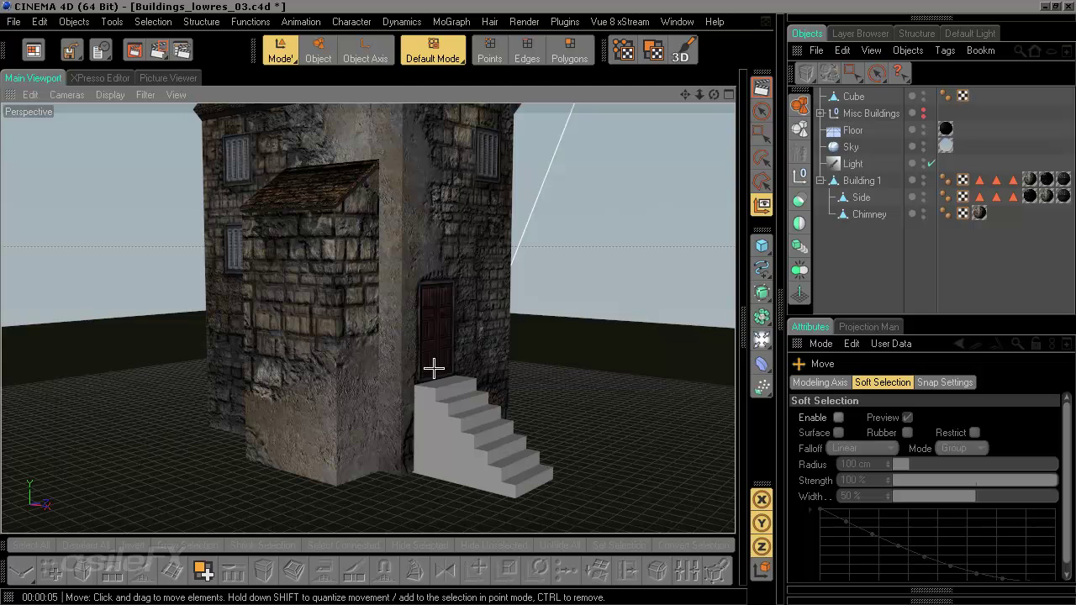
scroll(453, 367, down, 8)
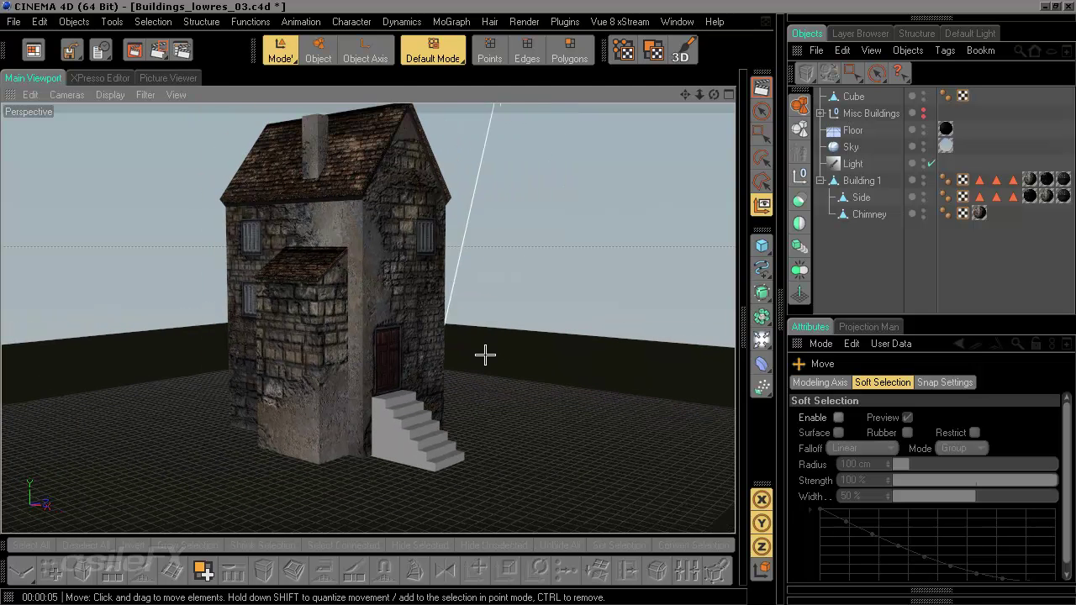
scroll(485, 355, up, 2)
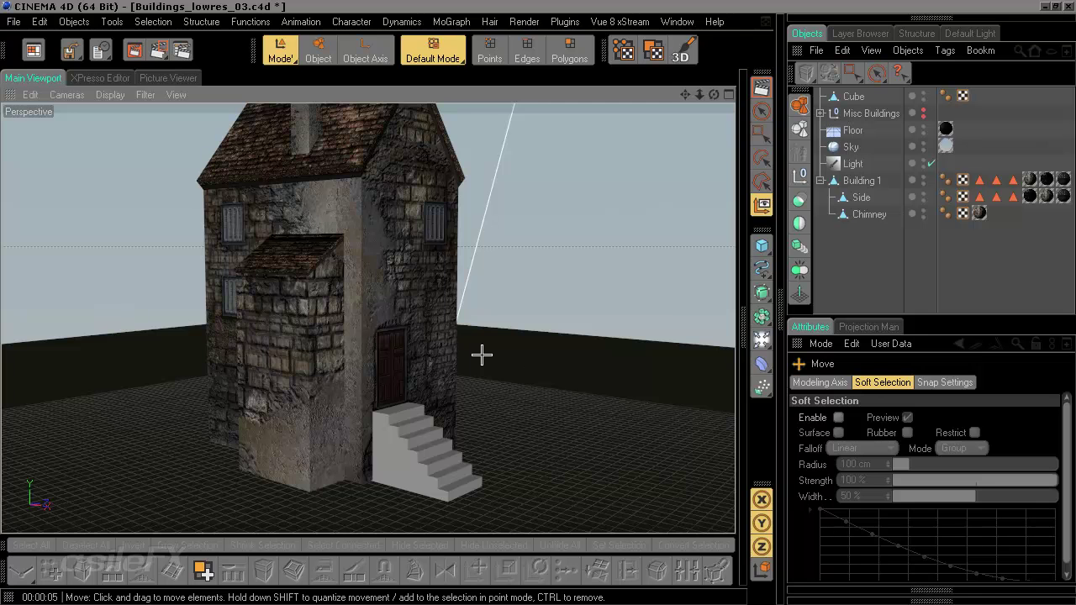
scroll(515, 390, up, 3)
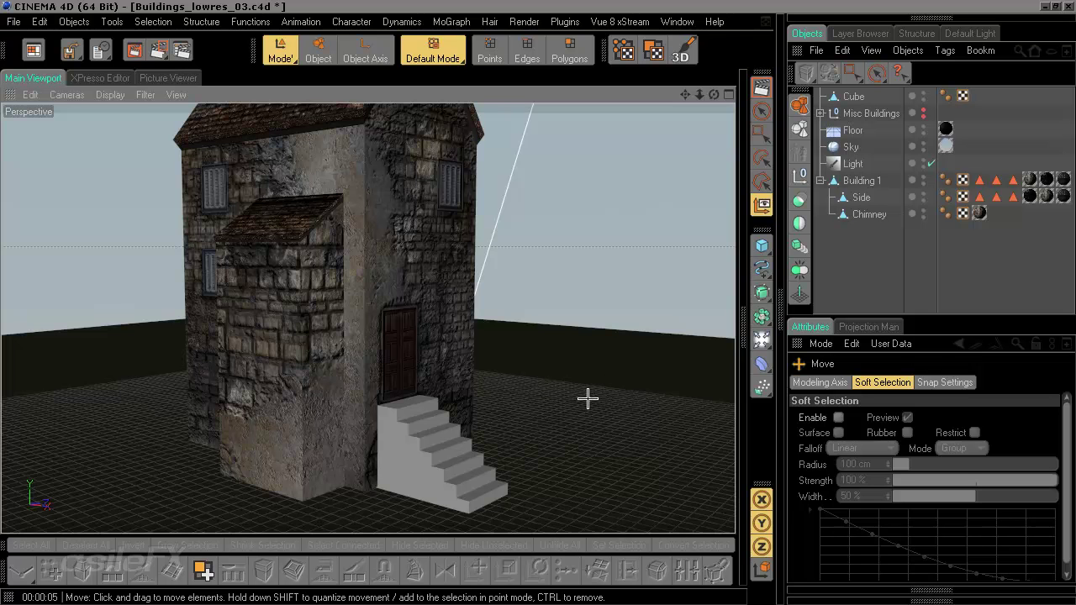
scroll(581, 399, down, 2)
alt+middle_drag(582, 399, 582, 435)
scroll(577, 399, down, 1)
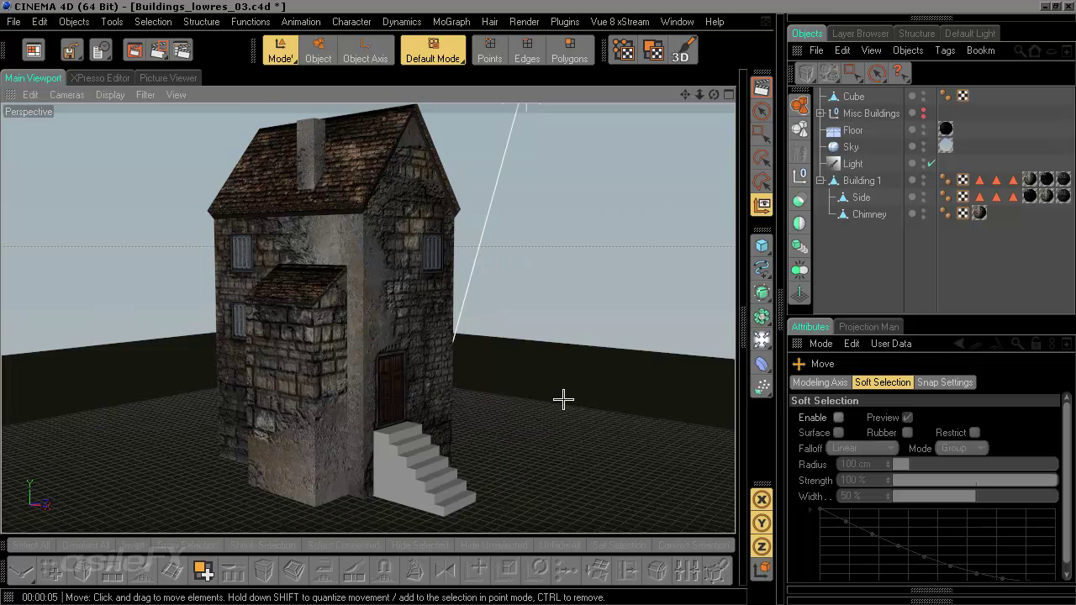
alt+drag(566, 338, 558, 335)
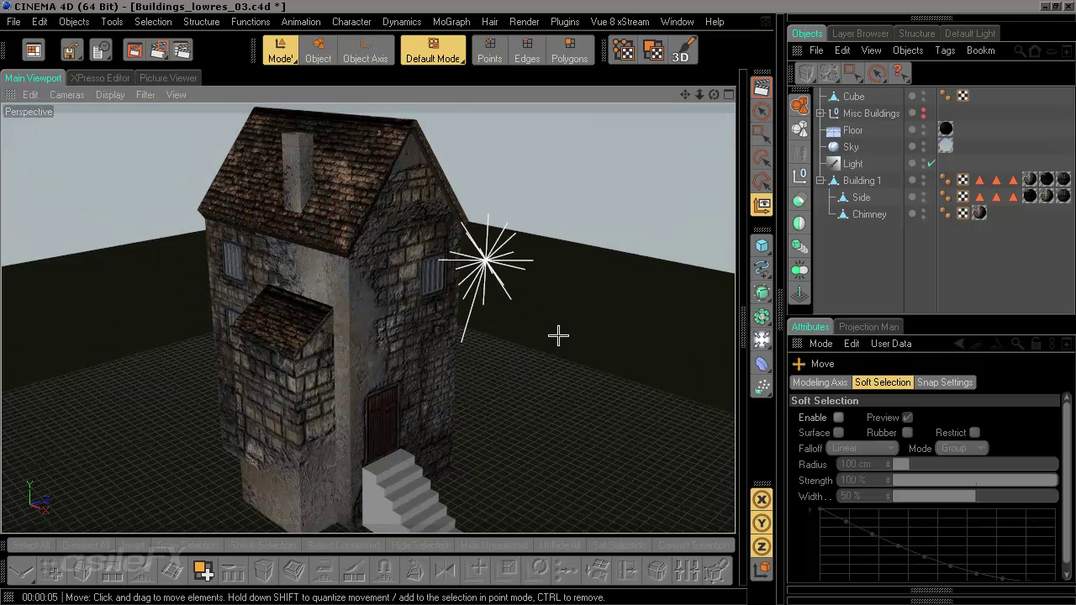
alt+drag(519, 420, 519, 423)
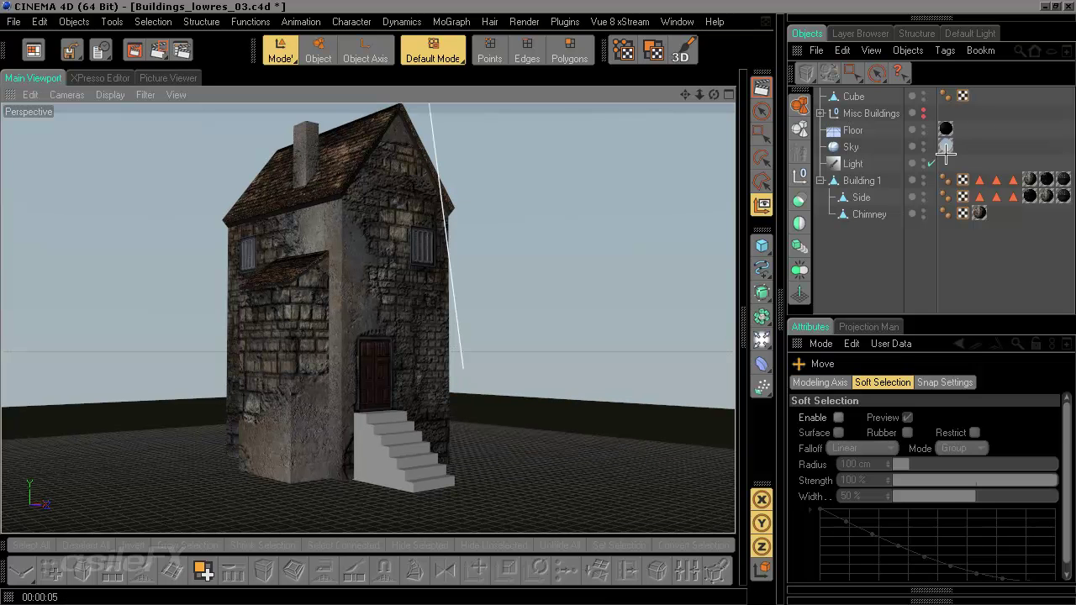
Select the staircase cube for texturing
click(854, 96)
alt+drag(451, 312, 497, 382)
alt+right_drag(498, 382, 540, 383)
alt+middle_drag(541, 418, 501, 352)
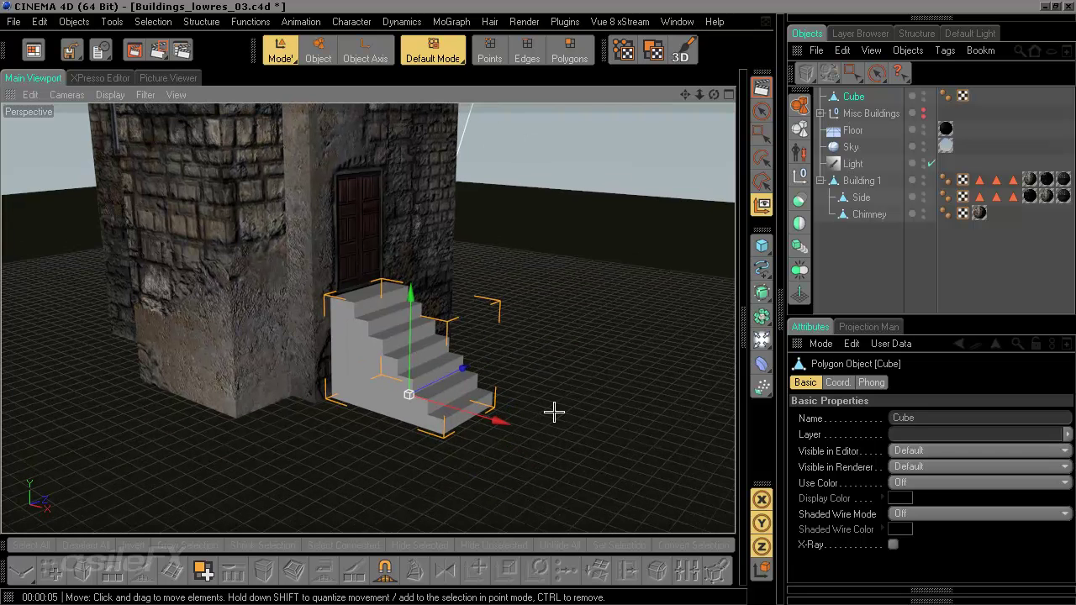
click(32, 50)
click(126, 216)
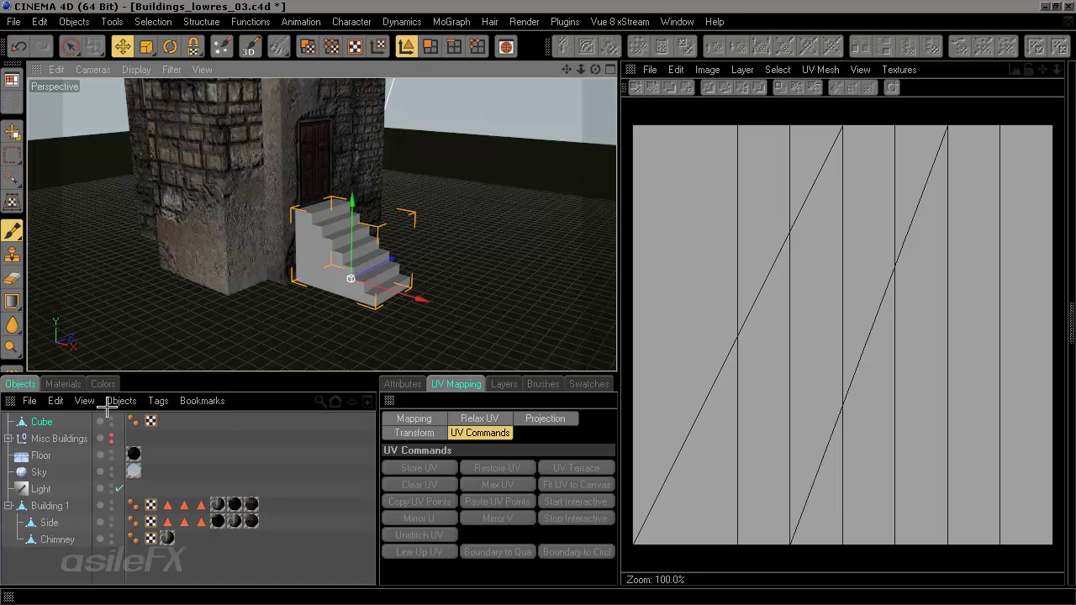
click(65, 384)
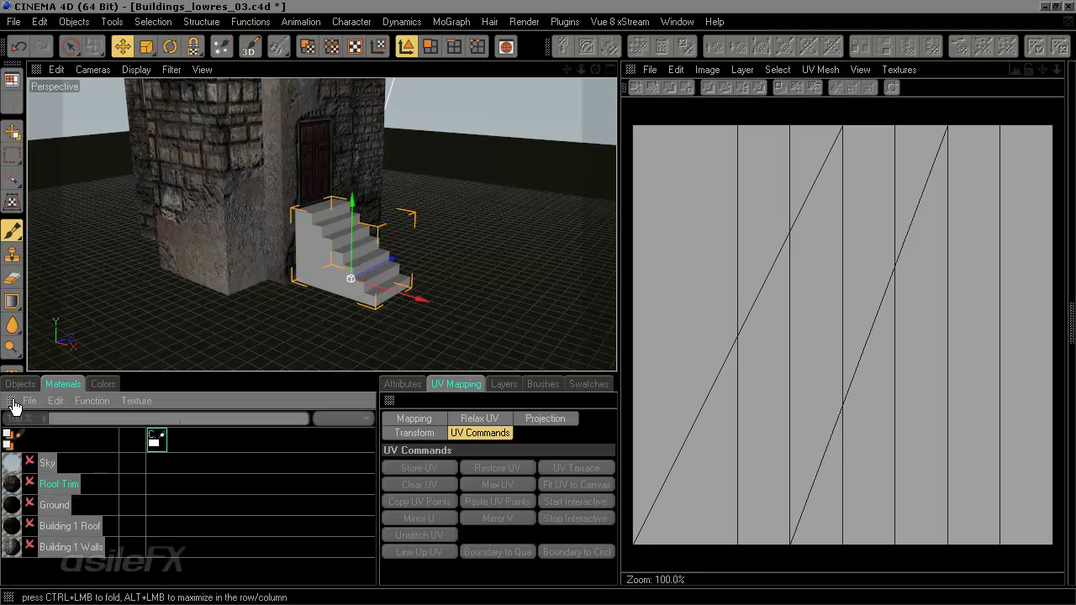
click(11, 79)
click(126, 227)
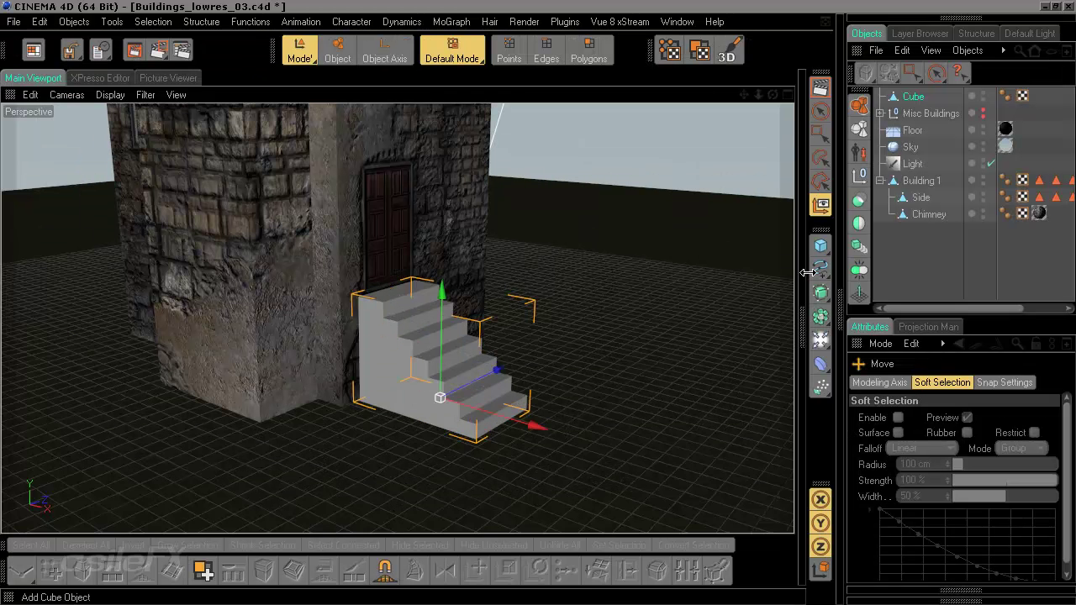
Apply the Building 1 Walls material to the staircase cube
click(807, 340)
click(485, 78)
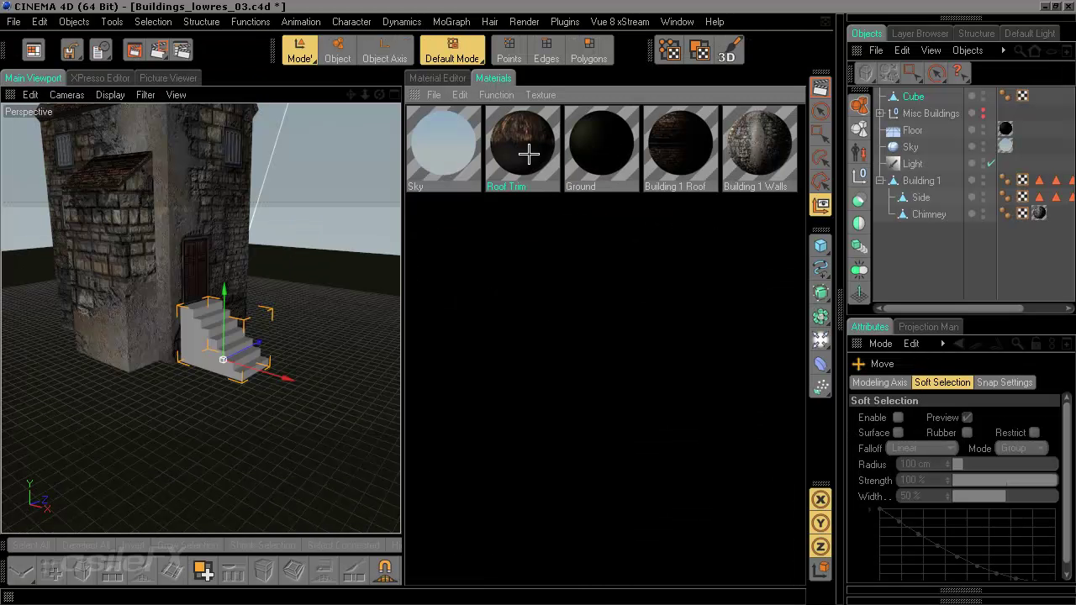
drag(765, 134, 920, 99)
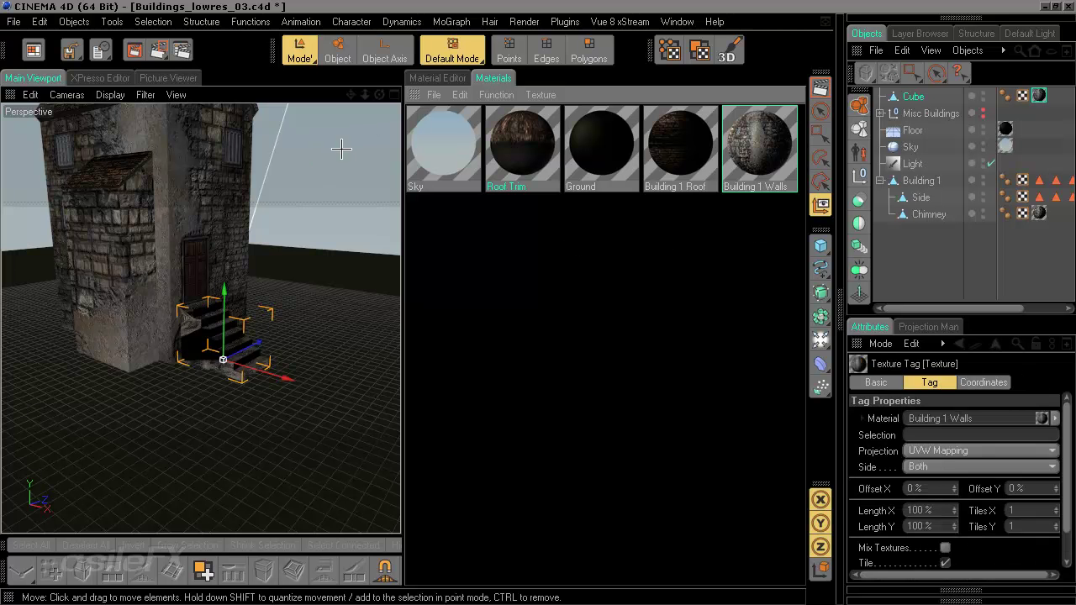
In the asileFX_Training_720p_UV layout, apply a Box projection to the staircase's UV polygons and check the texture on its side
click(33, 53)
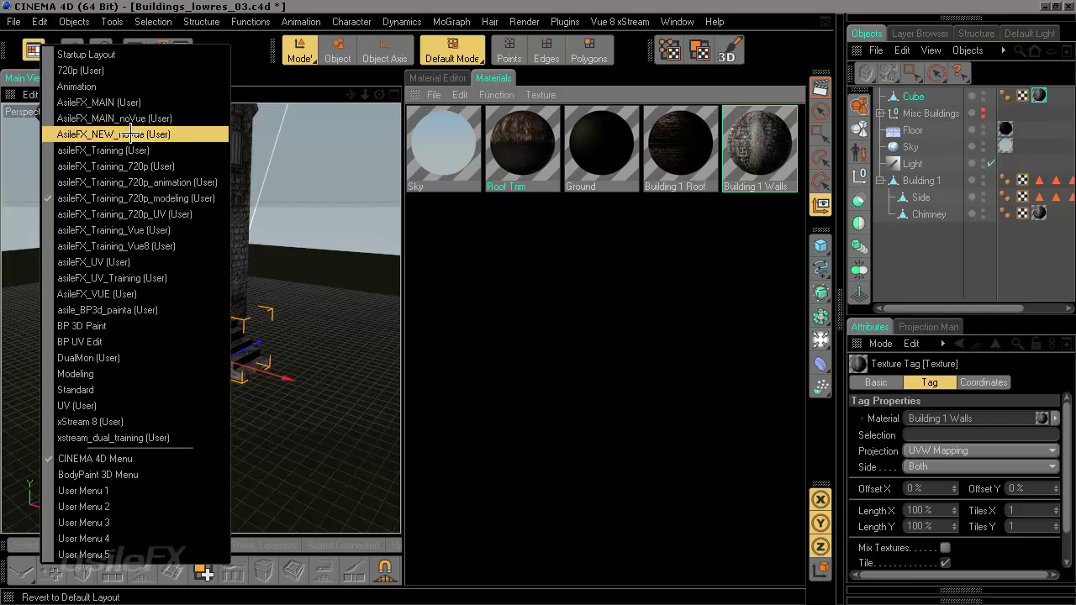
click(195, 214)
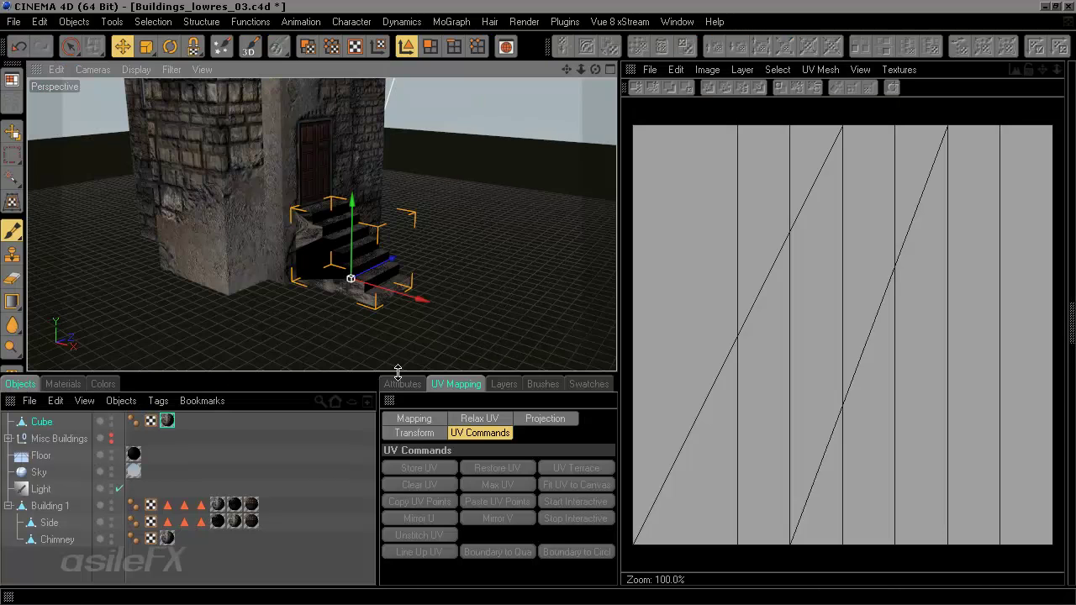
alt+drag(415, 300, 572, 336)
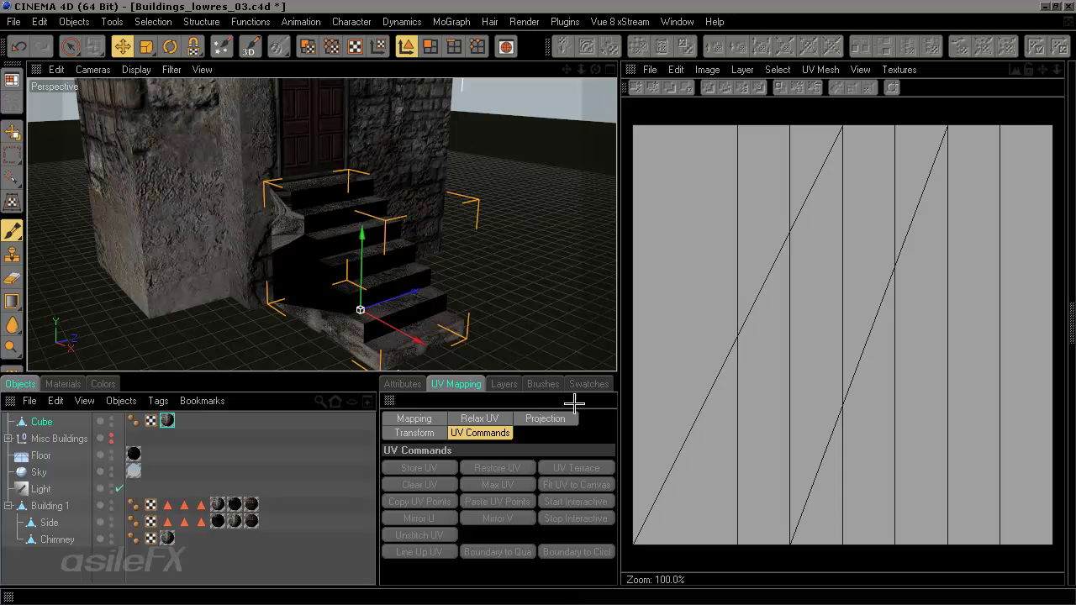
click(545, 419)
click(308, 47)
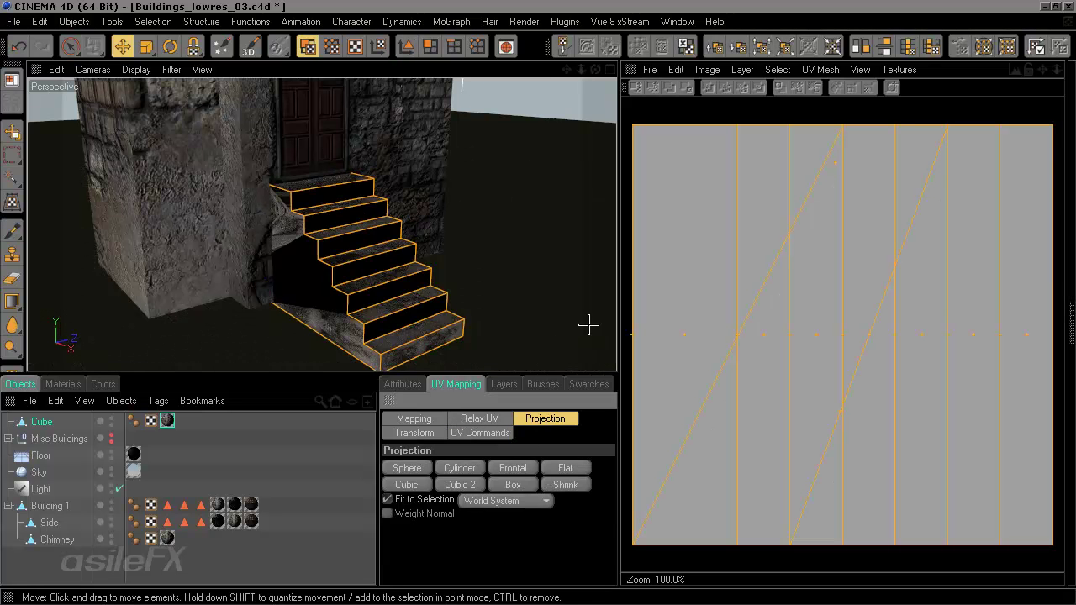
click(519, 485)
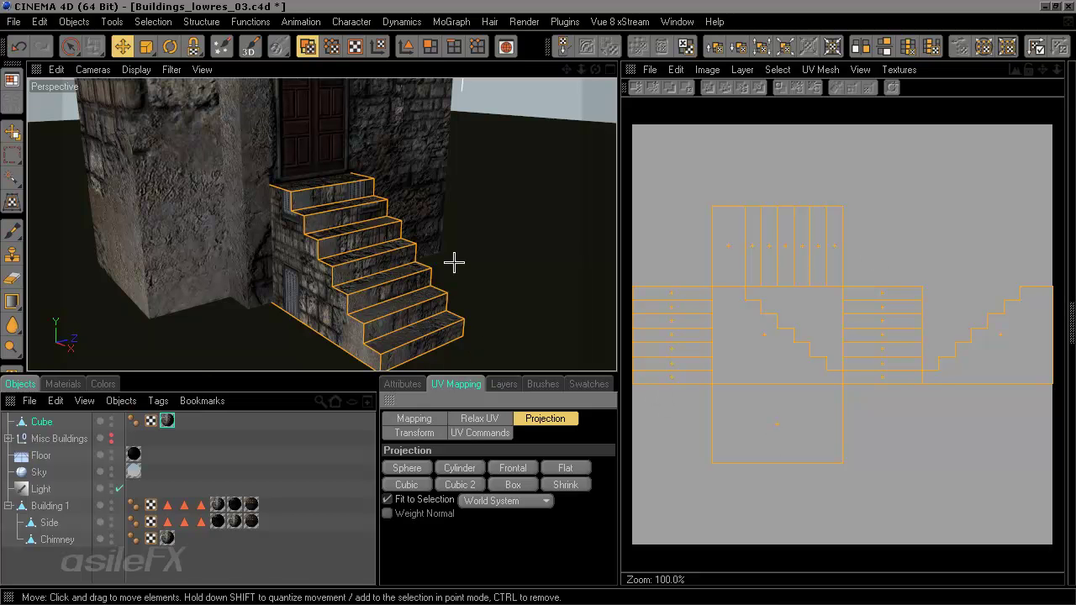
alt+drag(451, 260, 261, 261)
alt+middle_drag(467, 244, 468, 257)
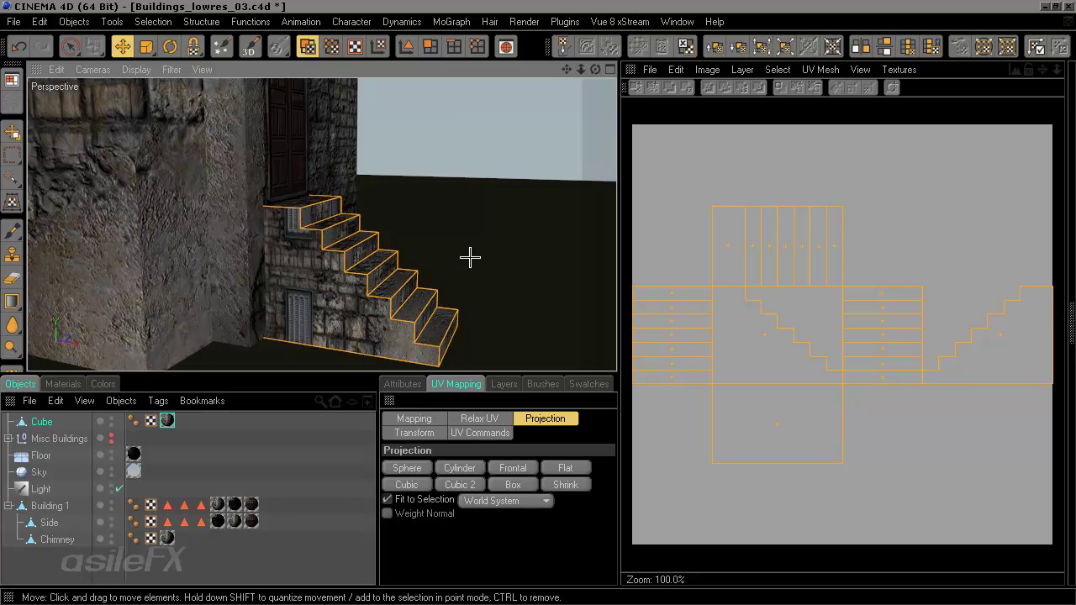
scroll(469, 259, down, 3)
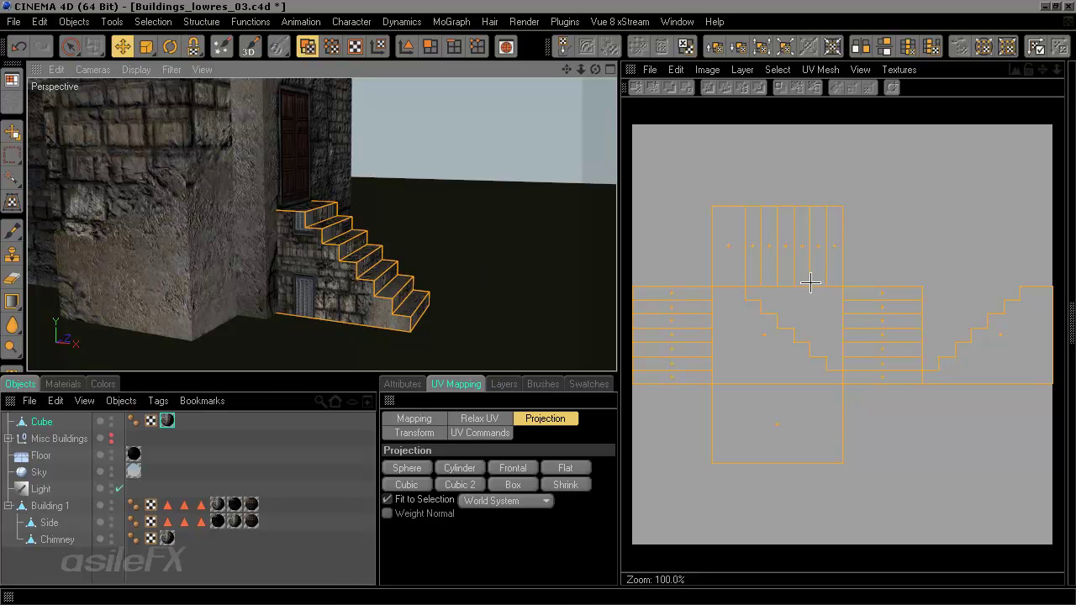
click(898, 69)
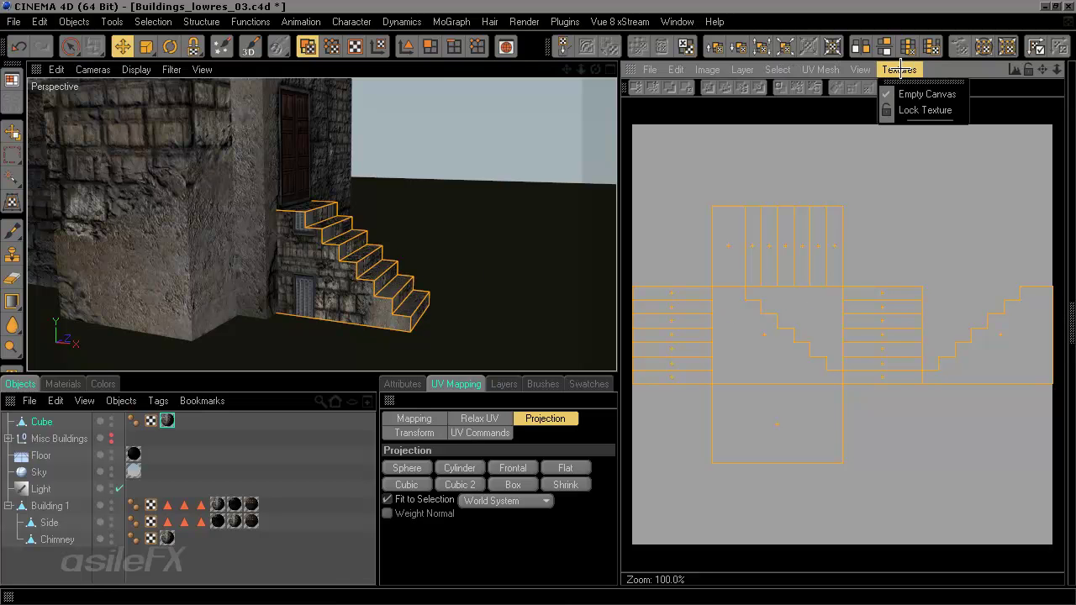
click(859, 69)
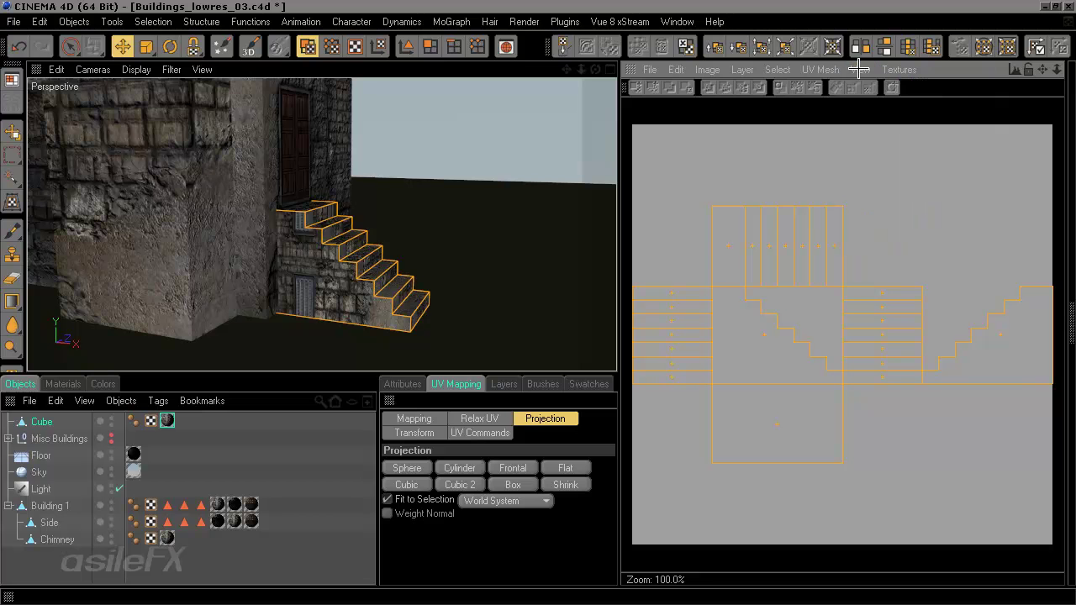
click(650, 69)
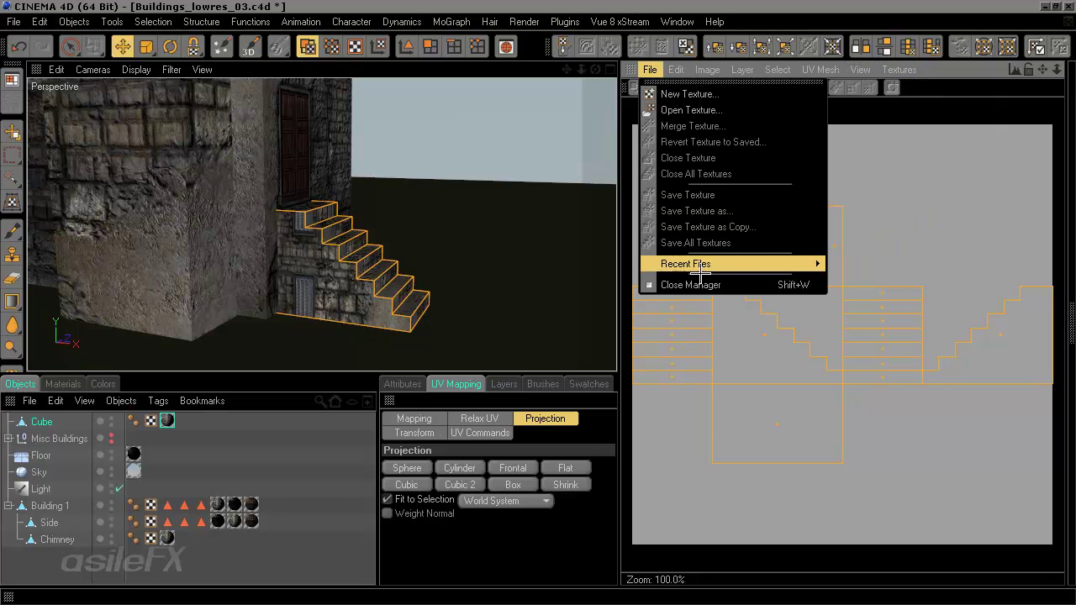
mouse_move(722, 266)
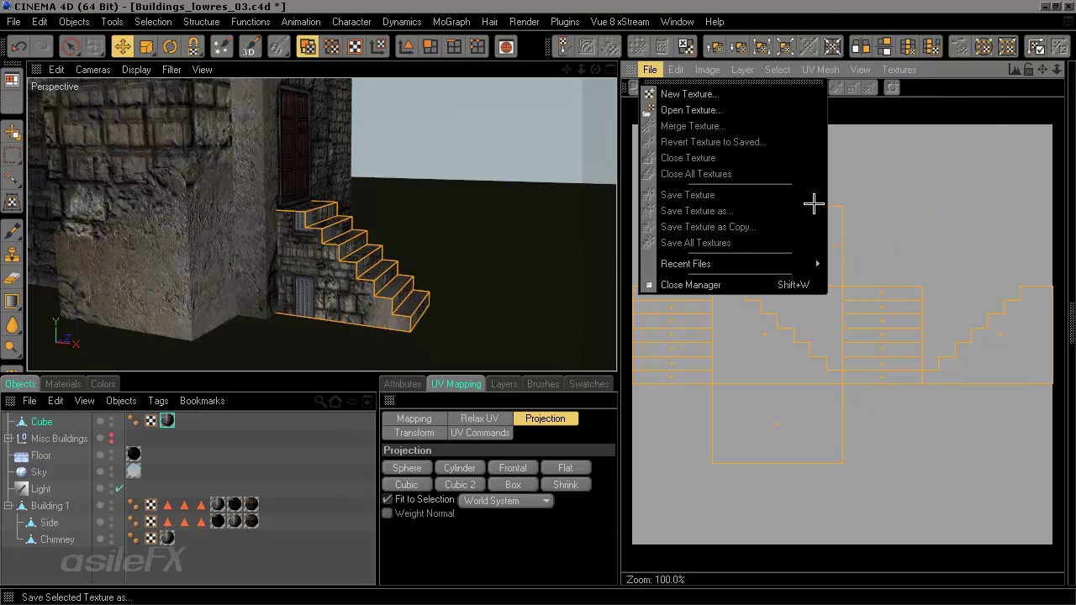
click(772, 66)
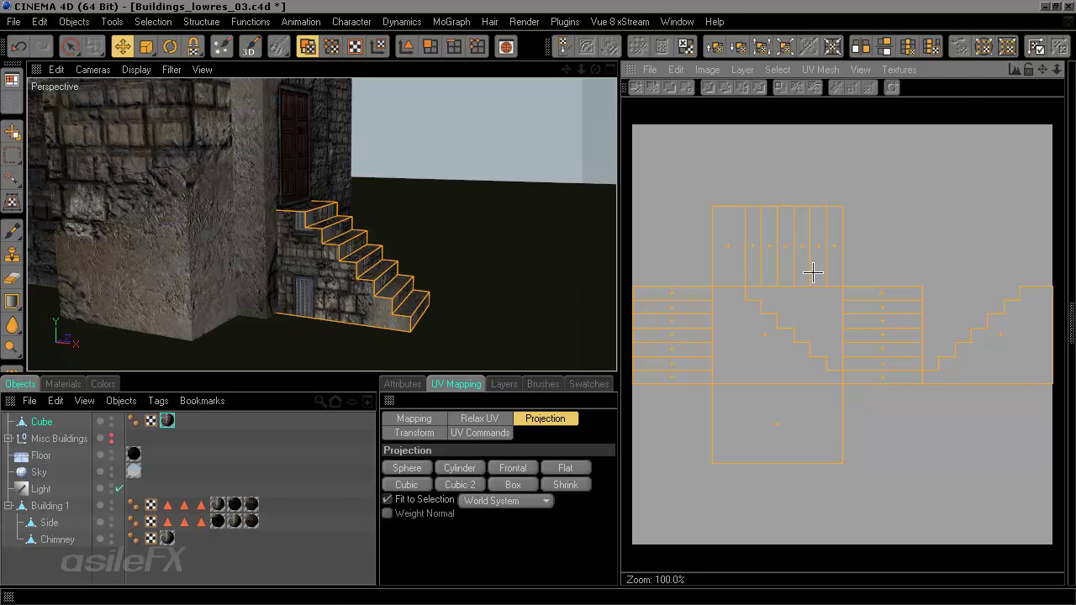
click(900, 69)
Open the Building_1_walls_Material texture behind the staircase's UV mesh and show the UV Commands
click(649, 69)
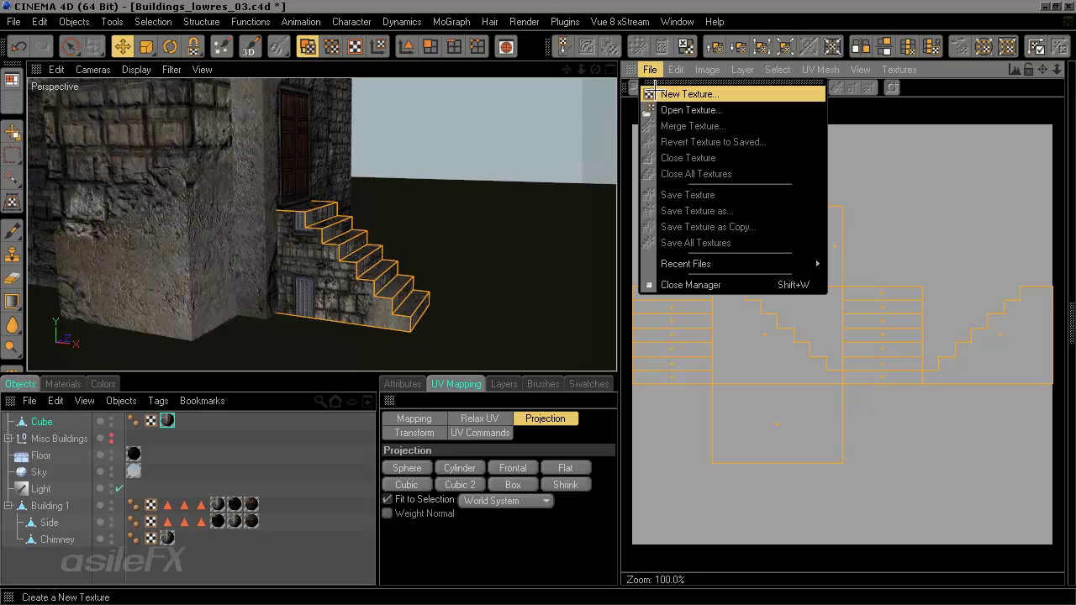
click(671, 109)
click(508, 259)
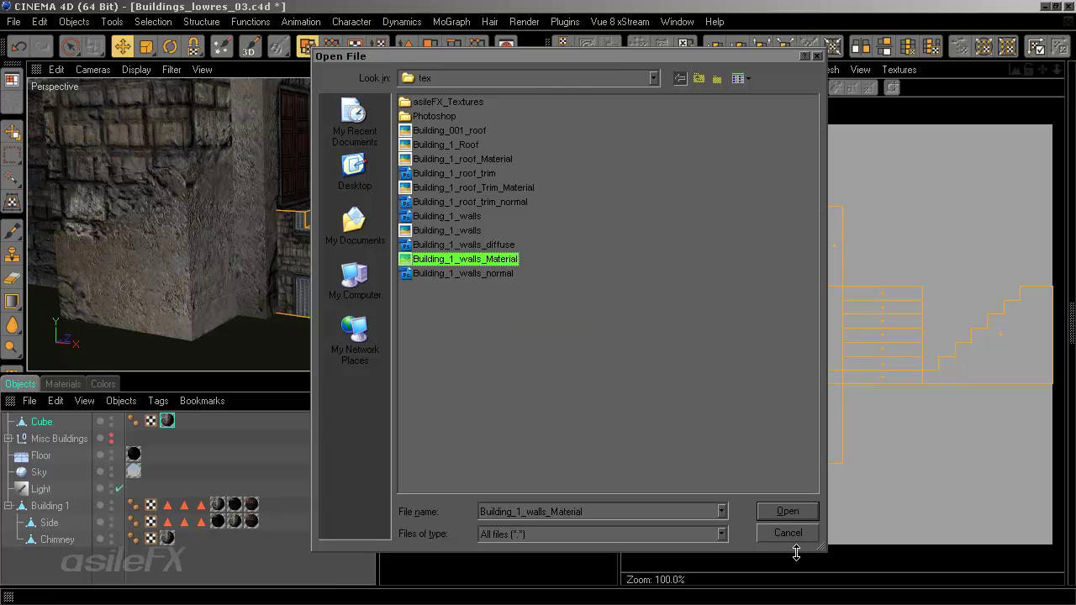
click(794, 512)
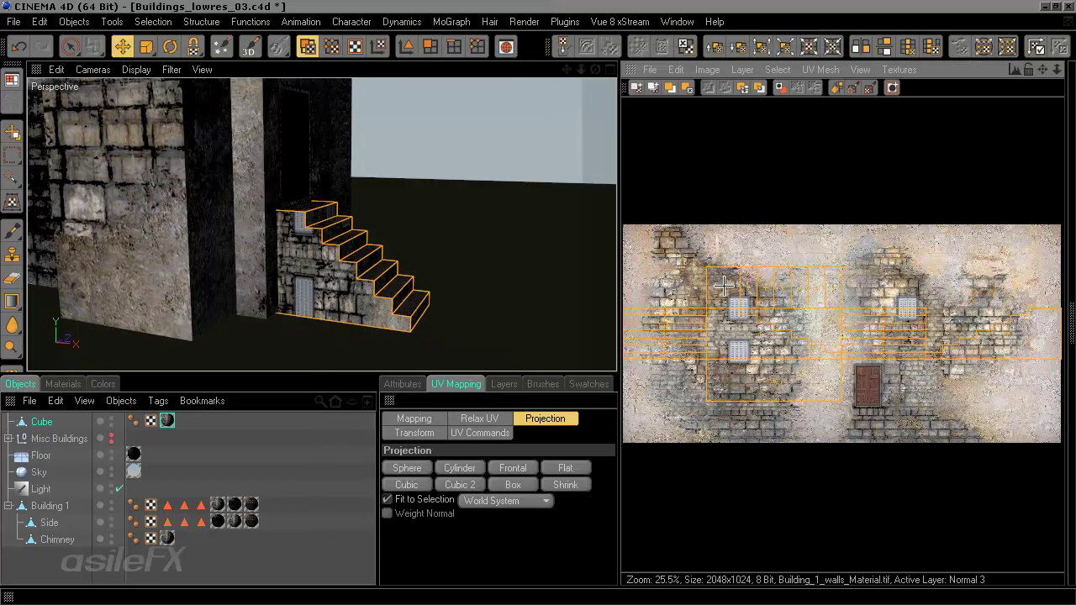
alt+middle_drag(832, 387, 822, 385)
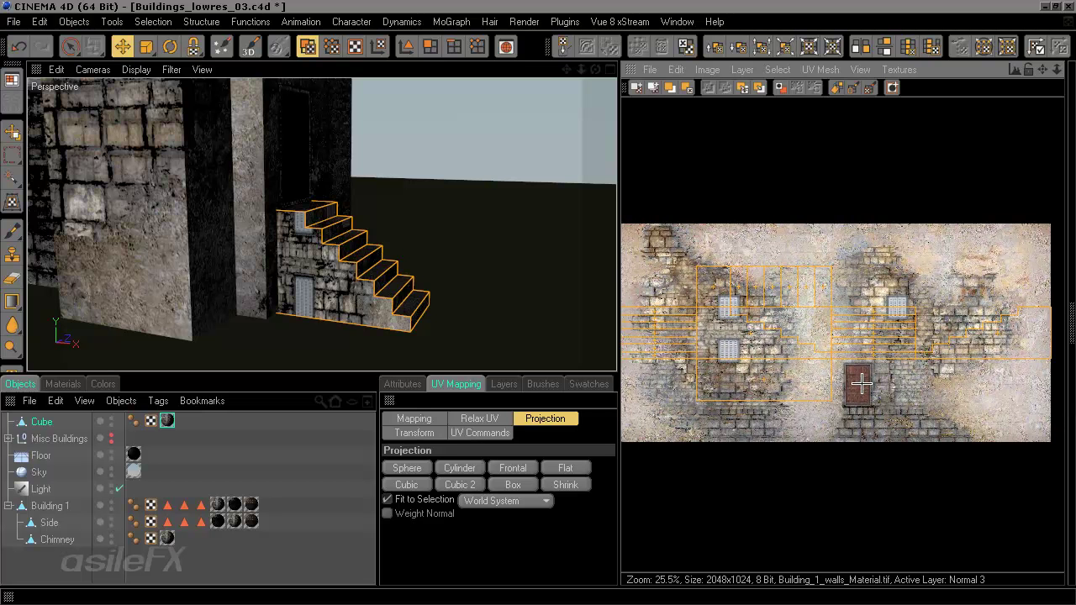
click(500, 434)
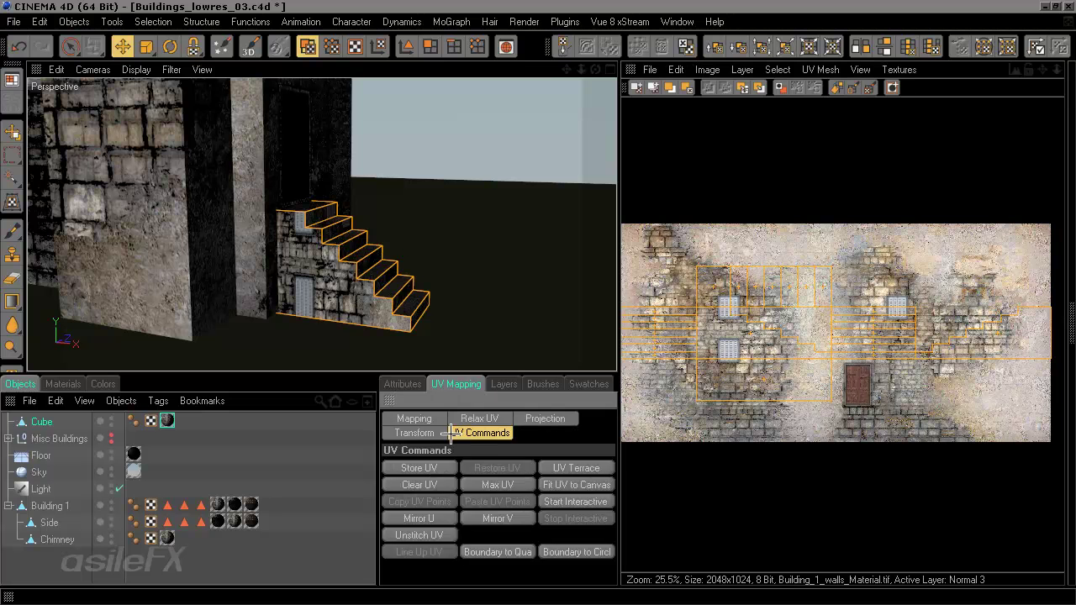
Scale the staircase's UV polygons to 0.5 in X with the UV Transform settings
click(430, 432)
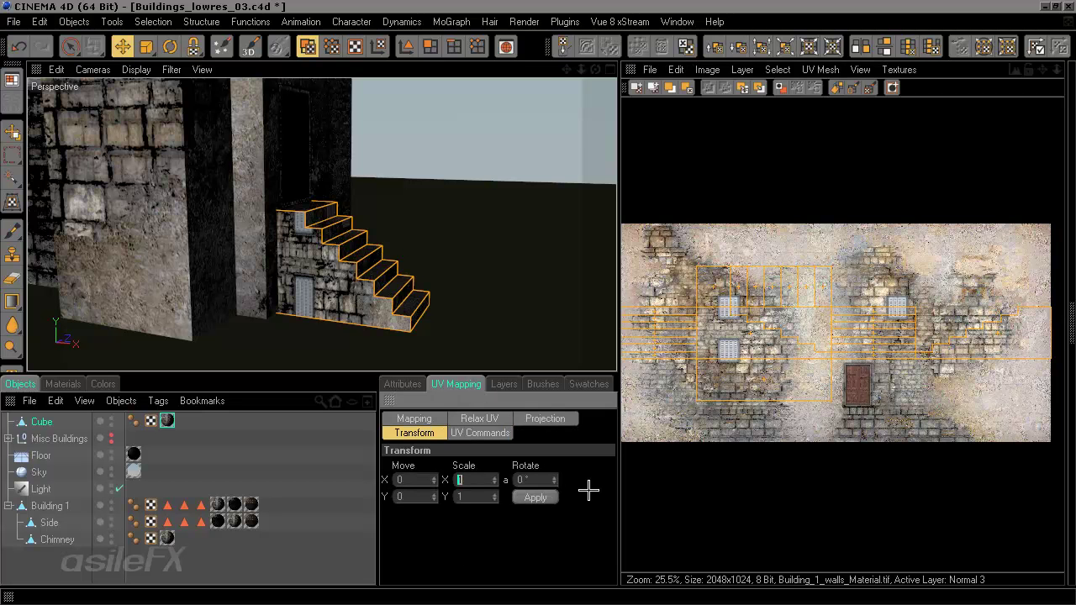
text(5)
click(535, 497)
Scale the staircase's UV mesh down further by eye to enlarge the stone pattern on the steps
key(t)
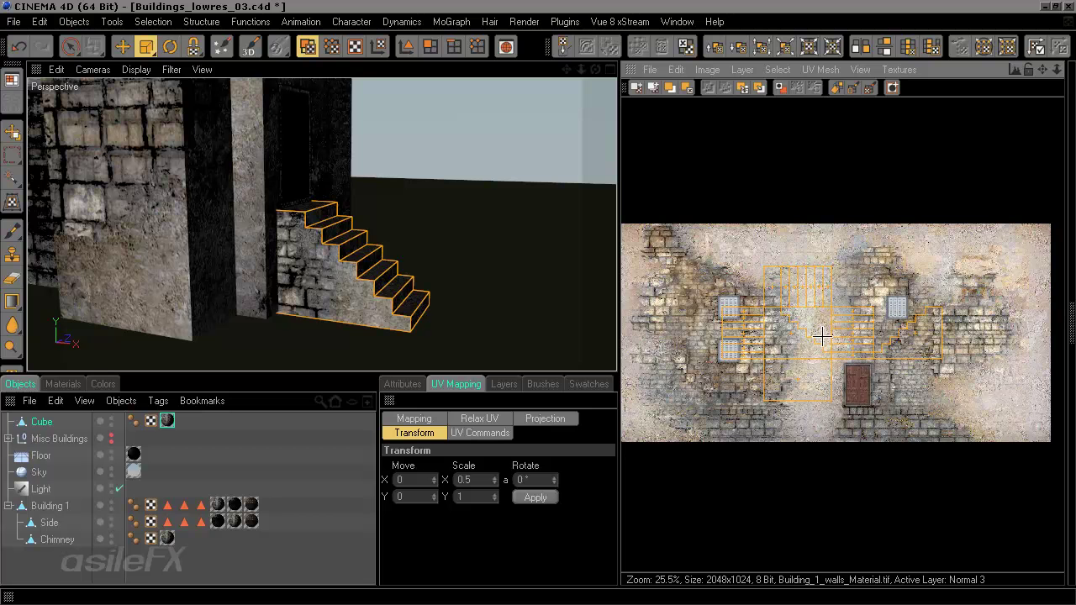
drag(822, 337, 968, 417)
key(e)
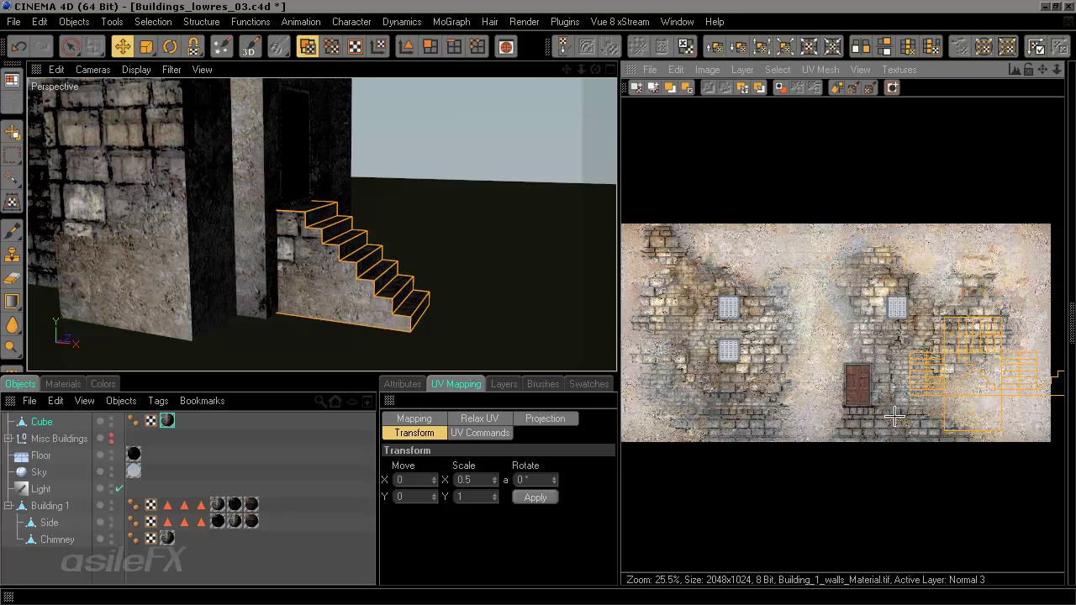
alt+middle_drag(985, 413, 927, 410)
key(t)
drag(919, 353, 727, 323)
key(e)
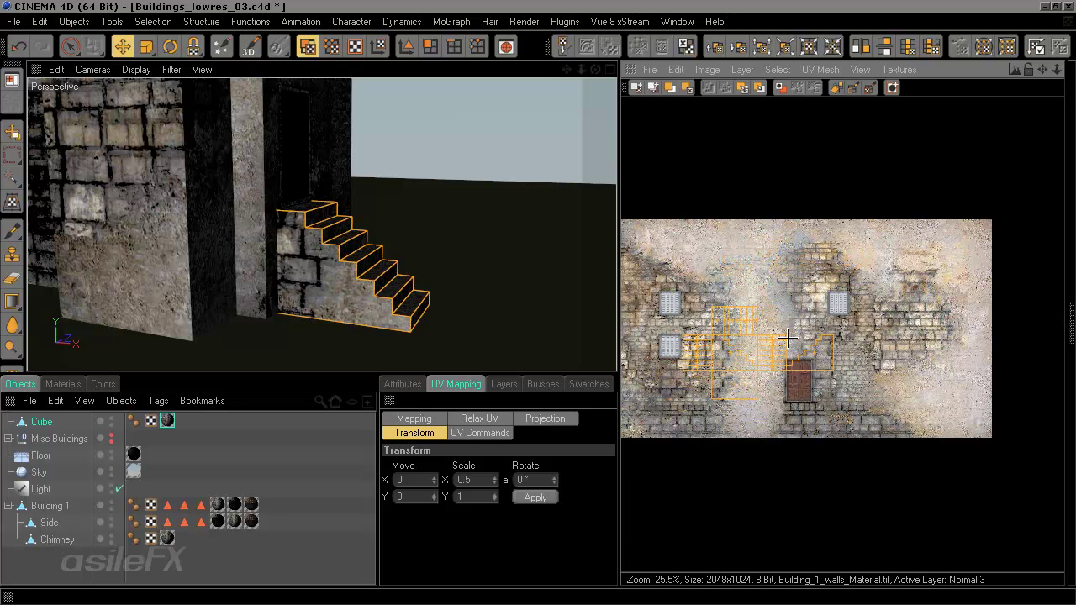
Move the staircase's UV mesh onto the brick area in the lower-left part of the wall texture
drag(739, 338, 895, 368)
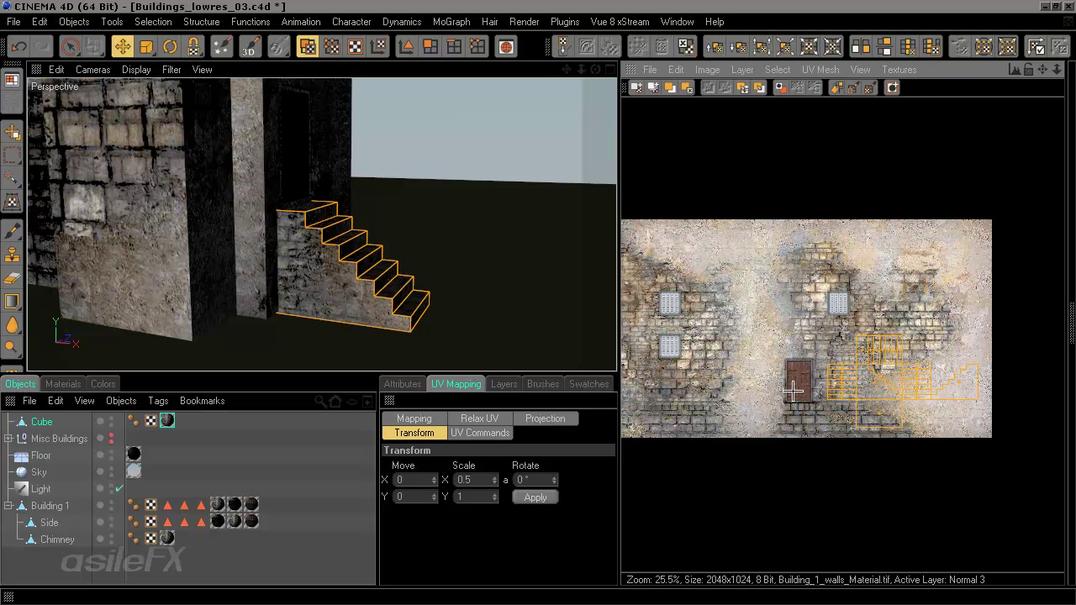
mouse_move(792, 390)
alt+middle_down()
mouse_move(875, 393)
mouse_move(800, 400)
alt+middle_up()
drag(972, 375, 705, 381)
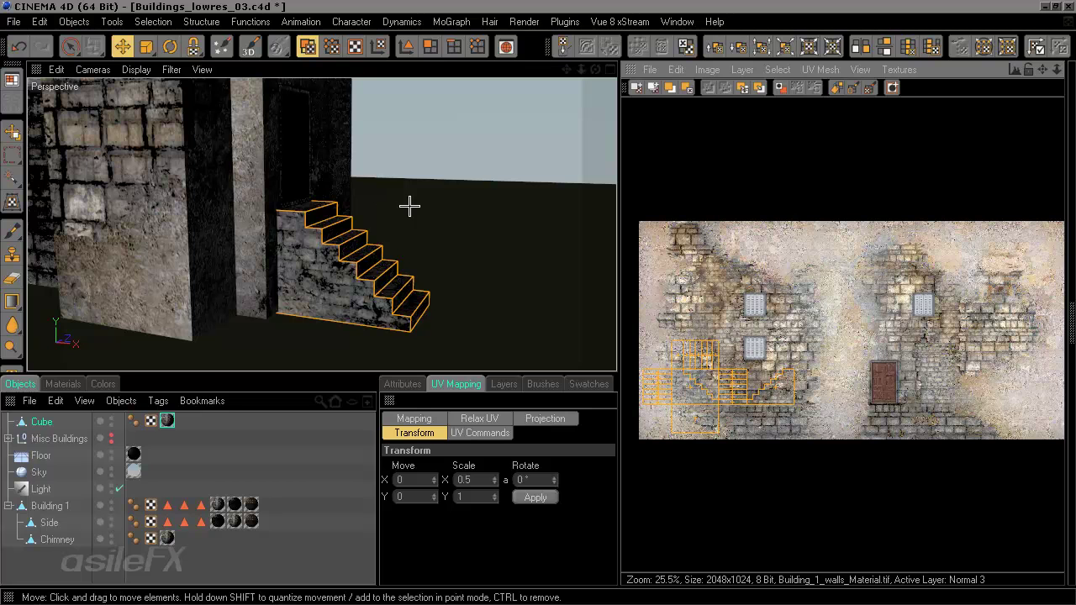
Switch to the asileFX_Training_720p_modeling layout and frame the staircase's textured side in the perspective view
click(11, 80)
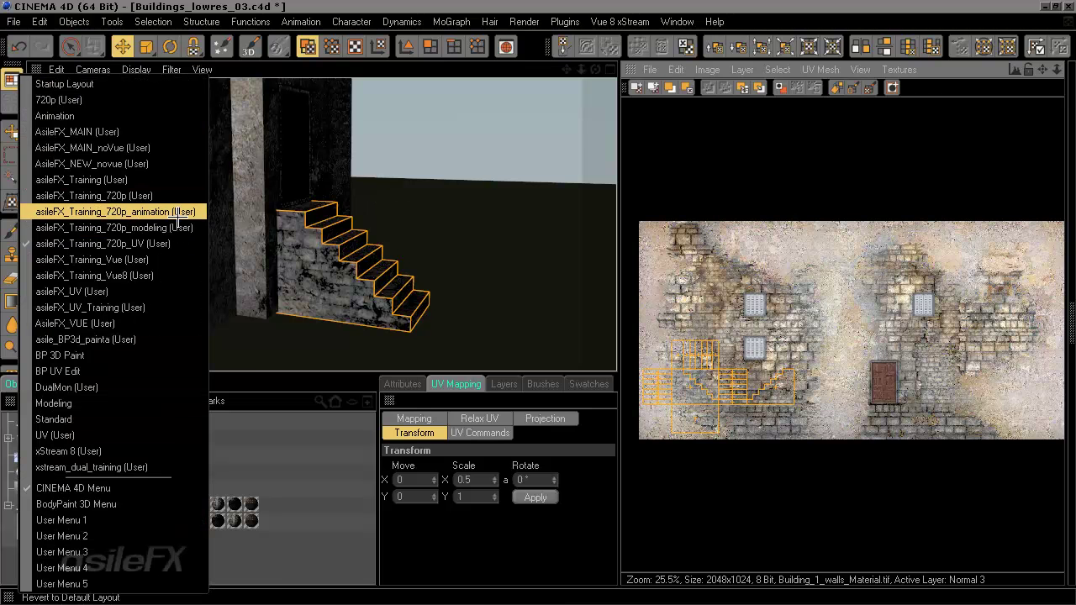
click(109, 227)
click(814, 85)
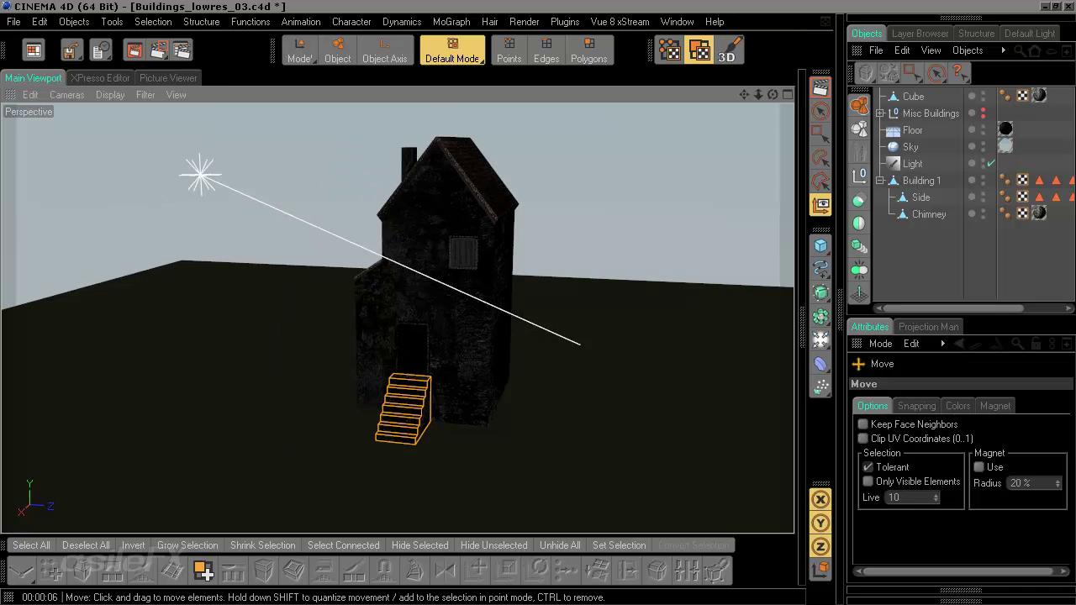
scroll(372, 368, up, 6)
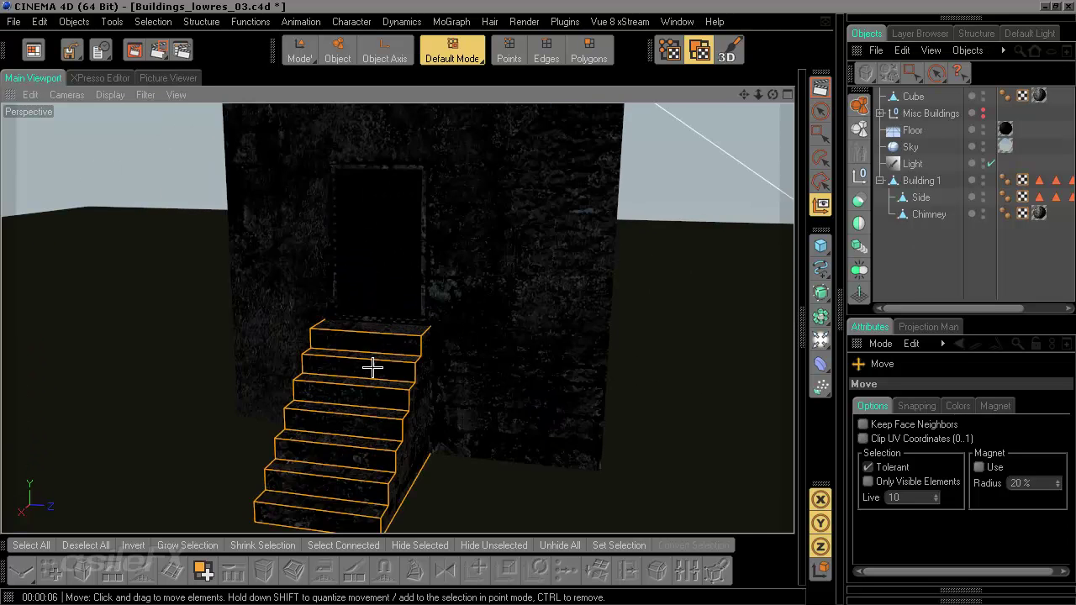
alt+drag(352, 368, 588, 357)
alt+middle_drag(588, 357, 449, 345)
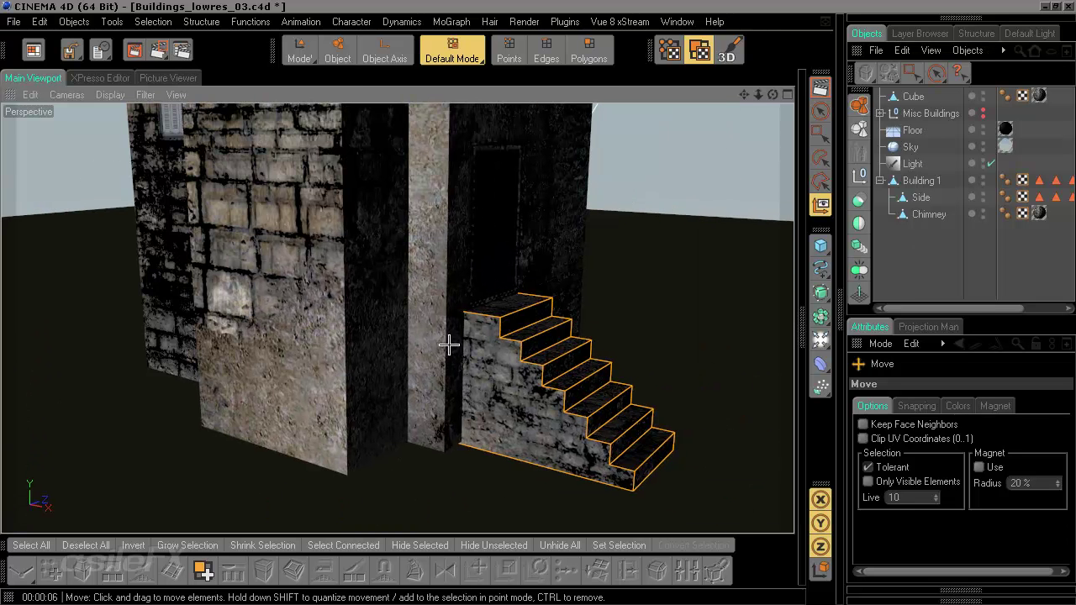
alt+middle_drag(589, 353, 411, 290)
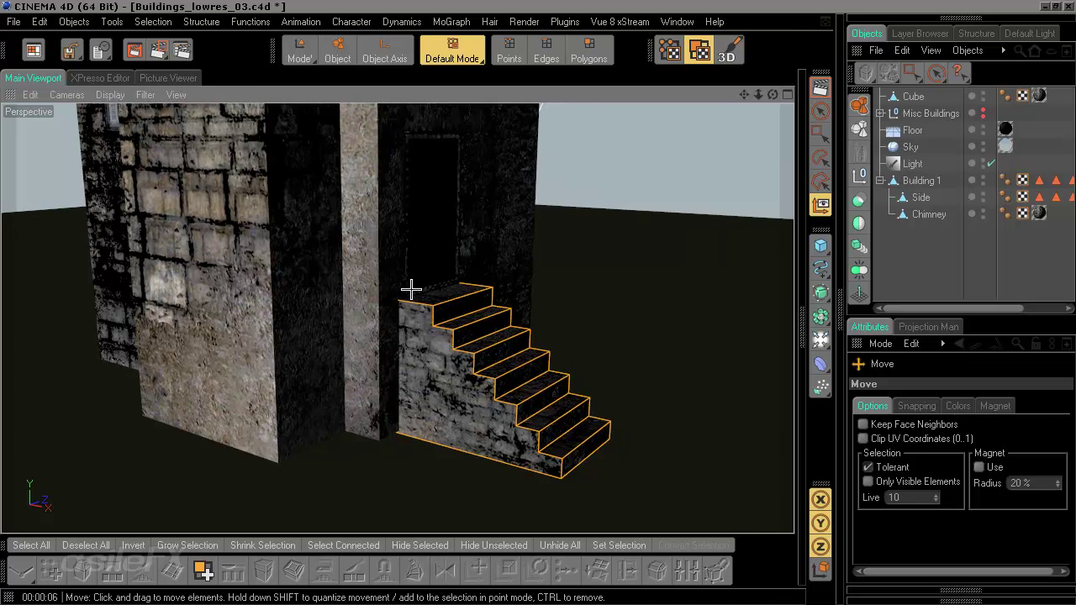
Change the perspective view's display setting to show the textures on the shaded walls and staircase more clearly
click(124, 93)
click(172, 217)
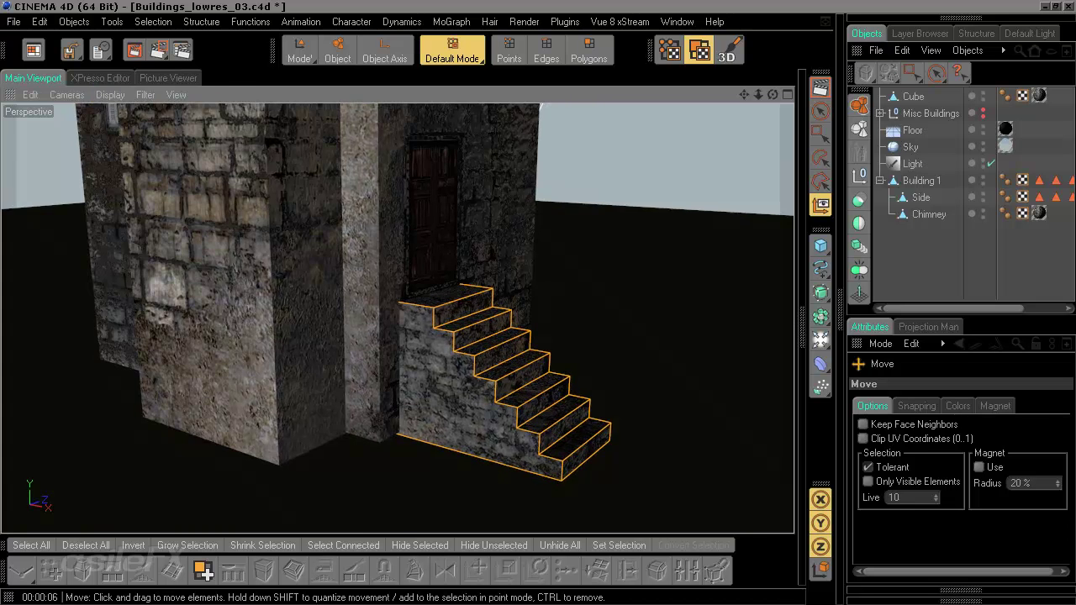
mouse_move(437, 327)
alt+mouse_down()
mouse_move(319, 332)
mouse_move(586, 305)
alt+mouse_up()
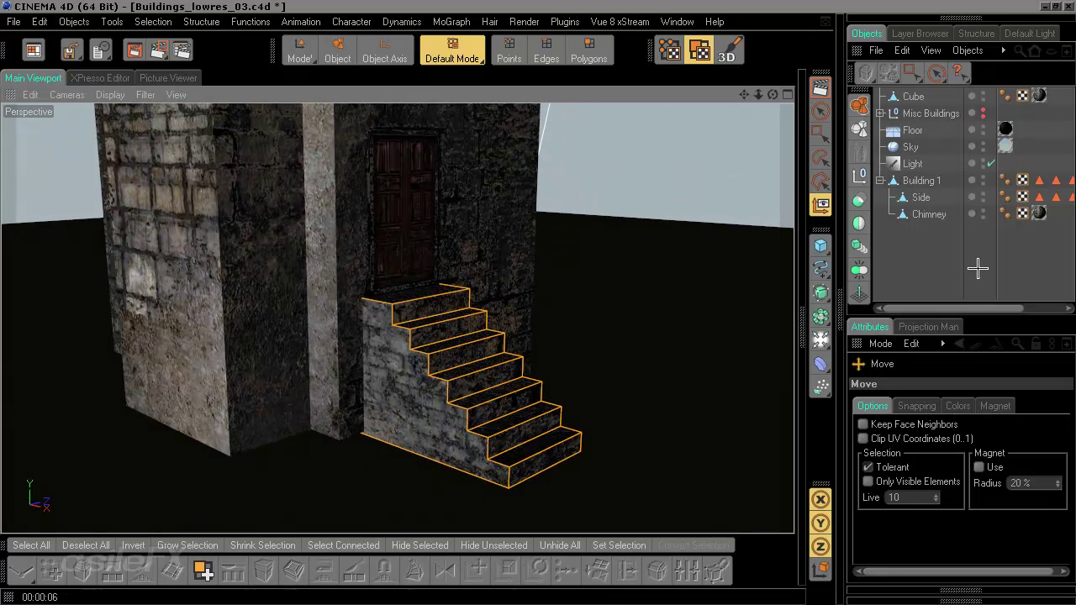
Switch to Model mode and examine the textured steps beside the door from the front and from above
click(300, 49)
alt+drag(519, 270, 340, 244)
alt+middle_drag(507, 271, 605, 273)
alt+drag(507, 272, 512, 296)
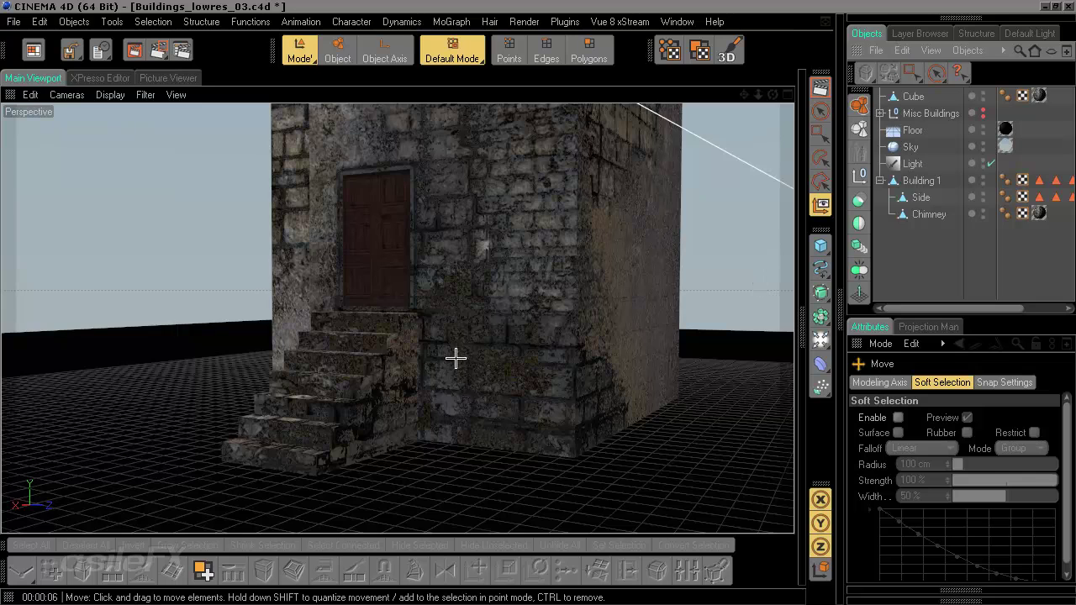
alt+middle_drag(456, 357, 522, 302)
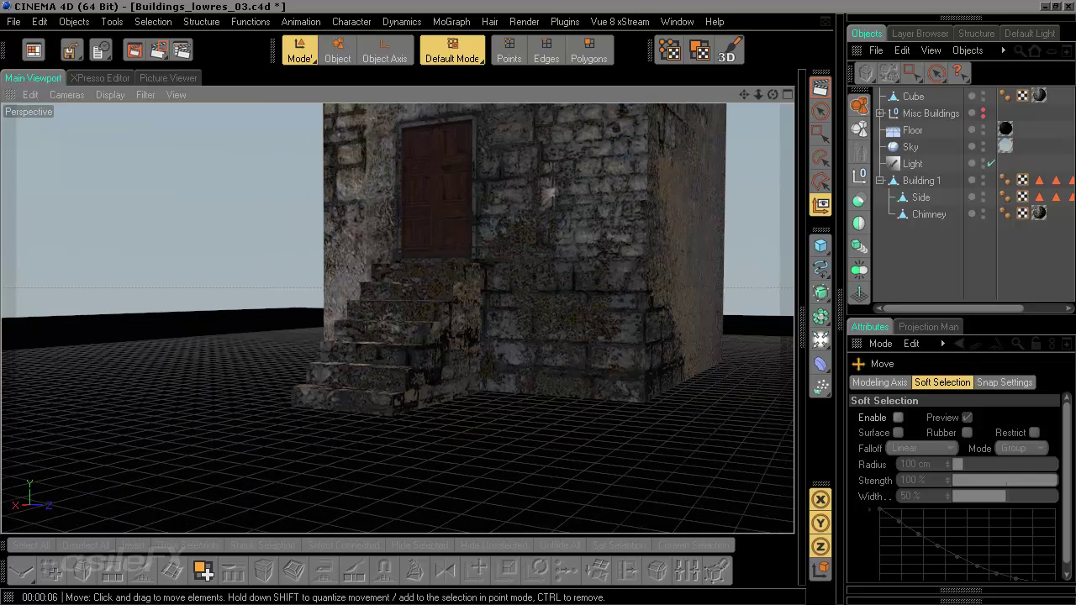
alt+drag(457, 357, 441, 387)
alt+right_drag(457, 356, 529, 357)
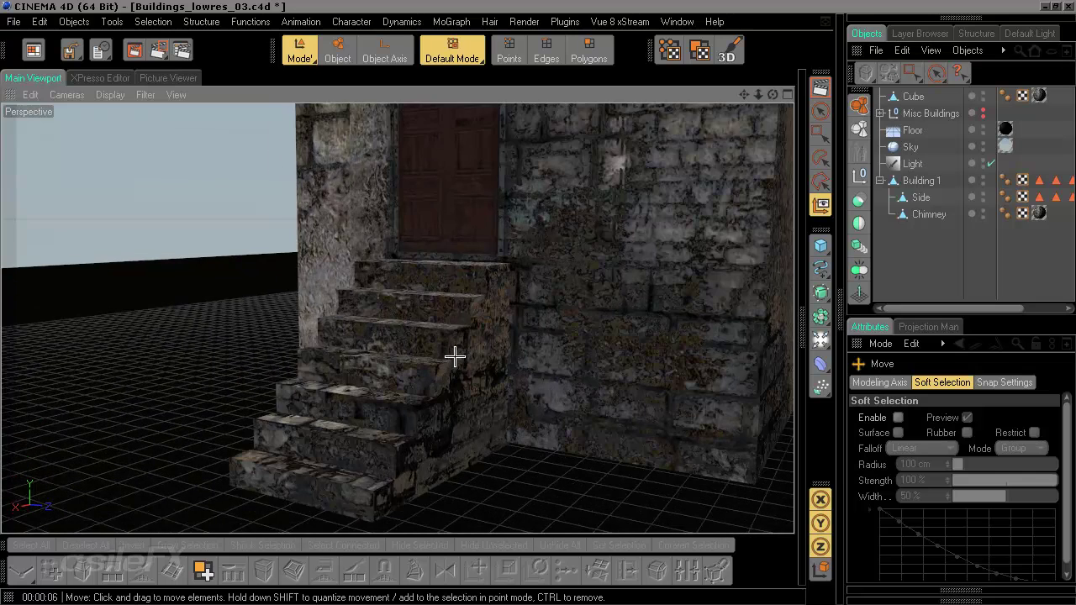
alt+drag(456, 357, 479, 341)
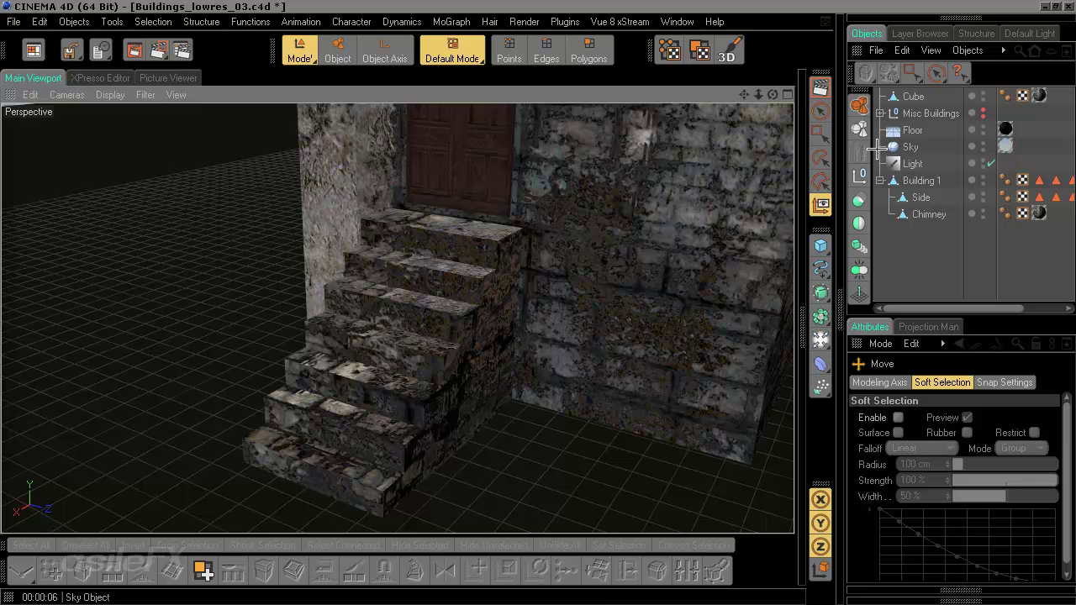
Select the upper front edges of all seven steps on the staircase cube with Live Selection
click(912, 96)
click(548, 56)
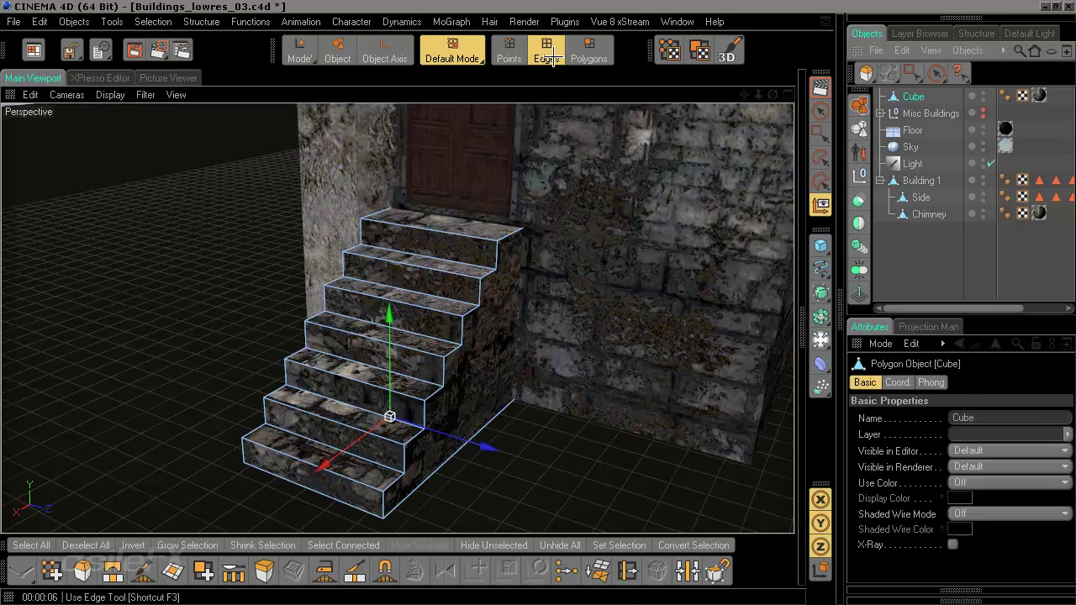
click(820, 110)
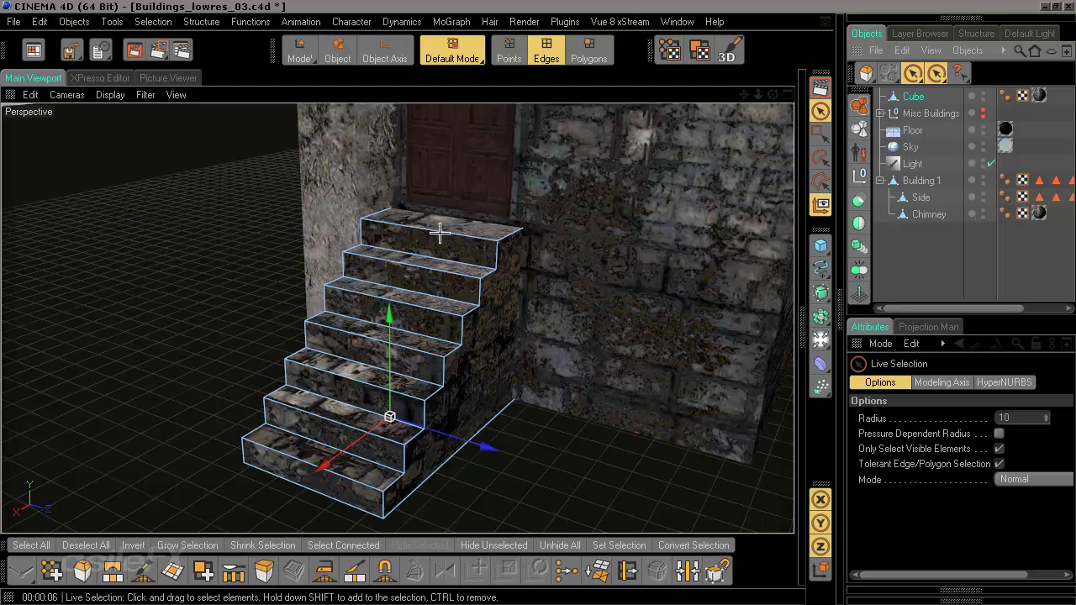
mouse_move(438, 233)
mouse_down()
mouse_move(345, 469)
mouse_move(405, 446)
mouse_move(530, 441)
mouse_move(559, 412)
mouse_move(339, 440)
mouse_up()
scroll(339, 439, up, 2)
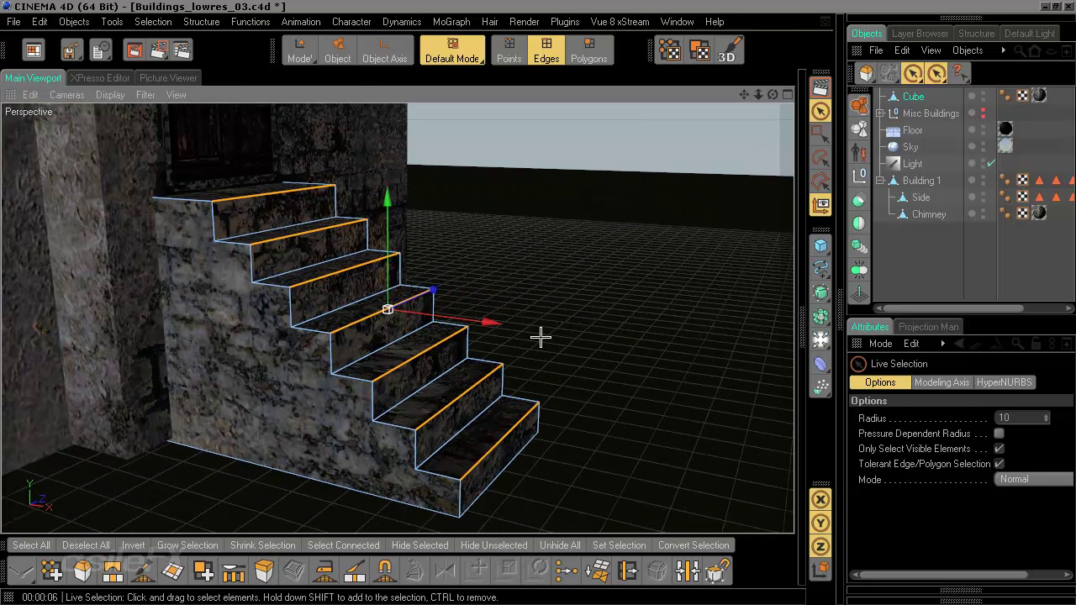
Try to bevel the selected step edges with an Inner Offset of about 0.8 cm and Create N-gons enabled
key(m)
key(s)
drag(531, 303, 542, 302)
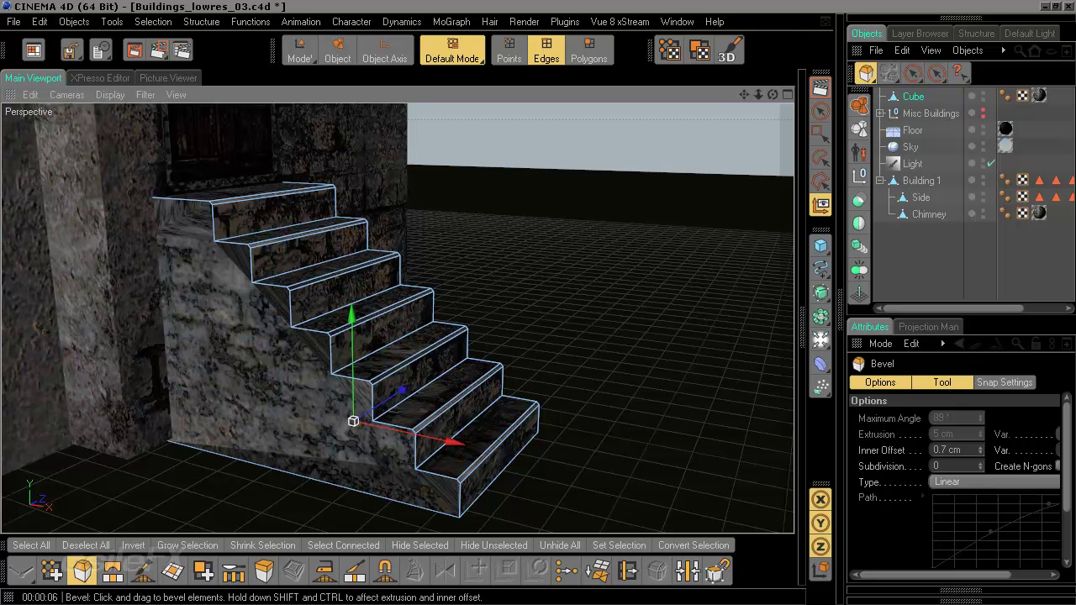
drag(542, 302, 545, 305)
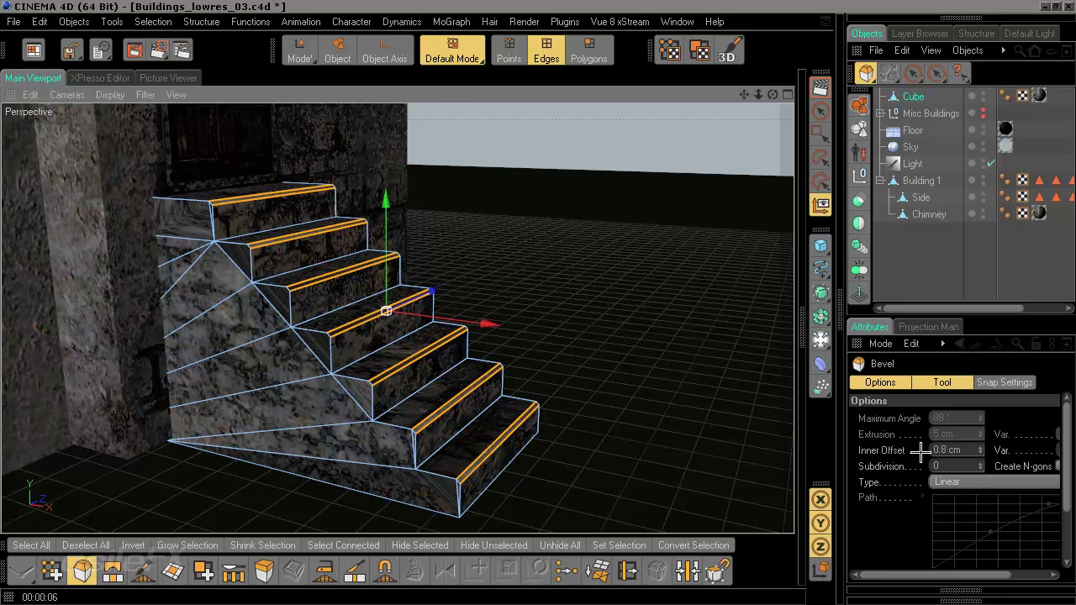
drag(984, 576, 988, 576)
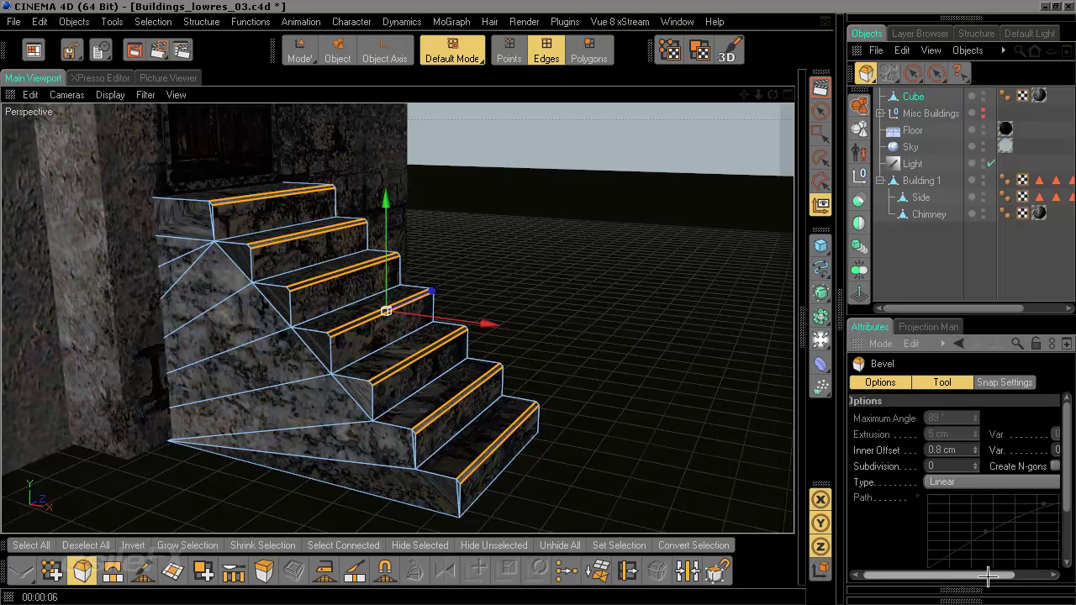
click(1054, 466)
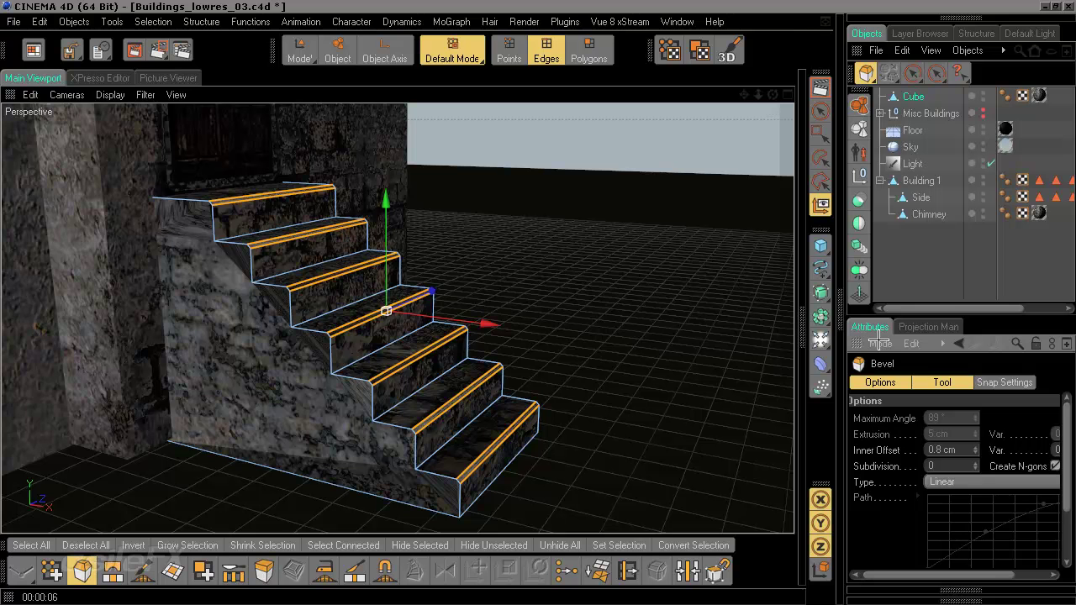
drag(950, 575, 988, 575)
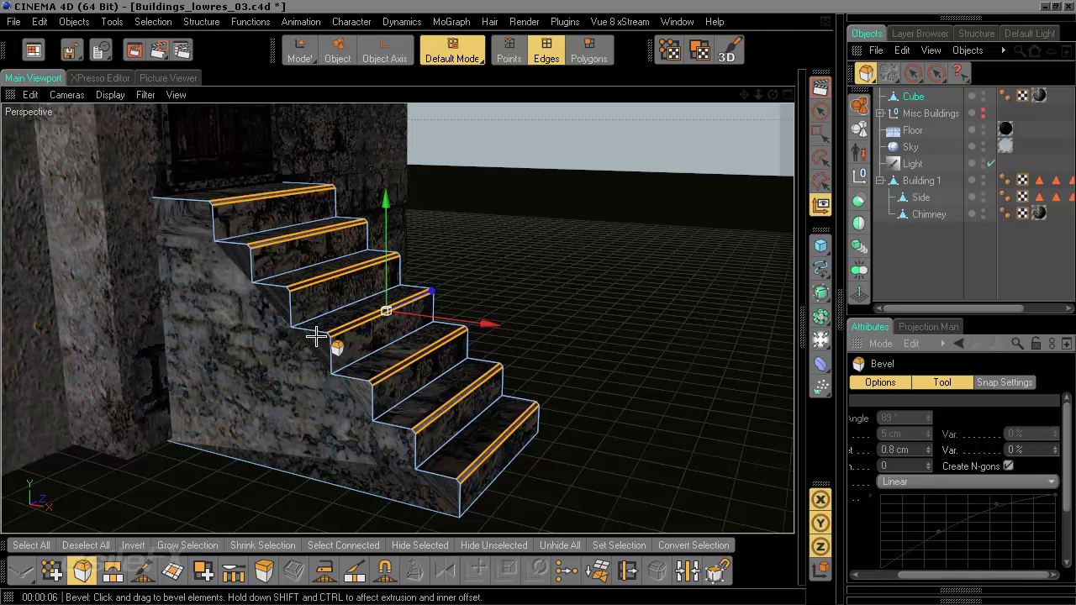
alt+drag(529, 417, 499, 428)
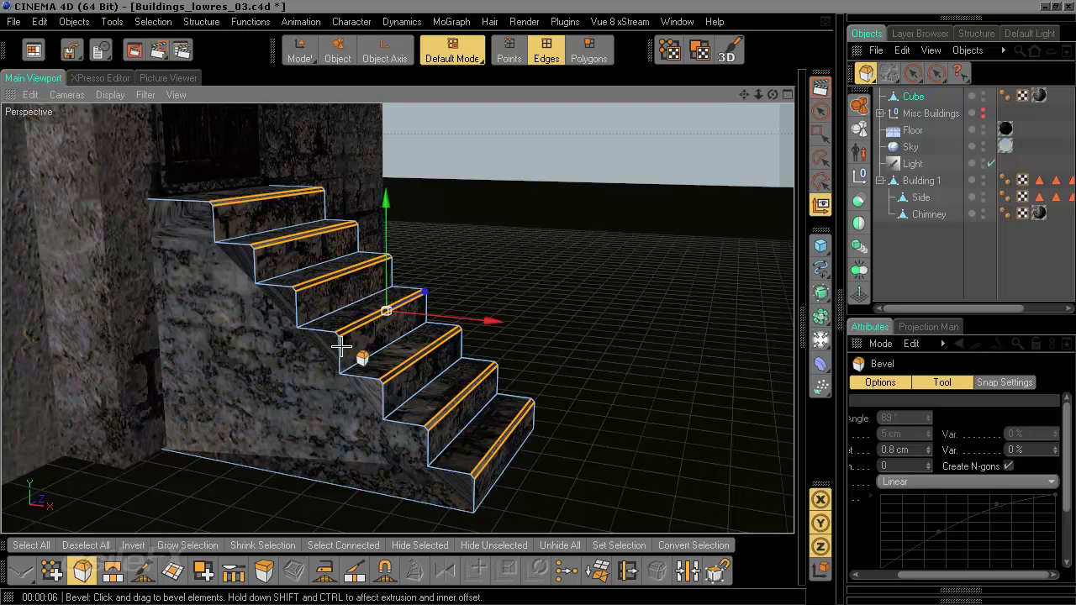
Undo the bevel on the step edges and deselect the staircase cube
key(ctrl+z)
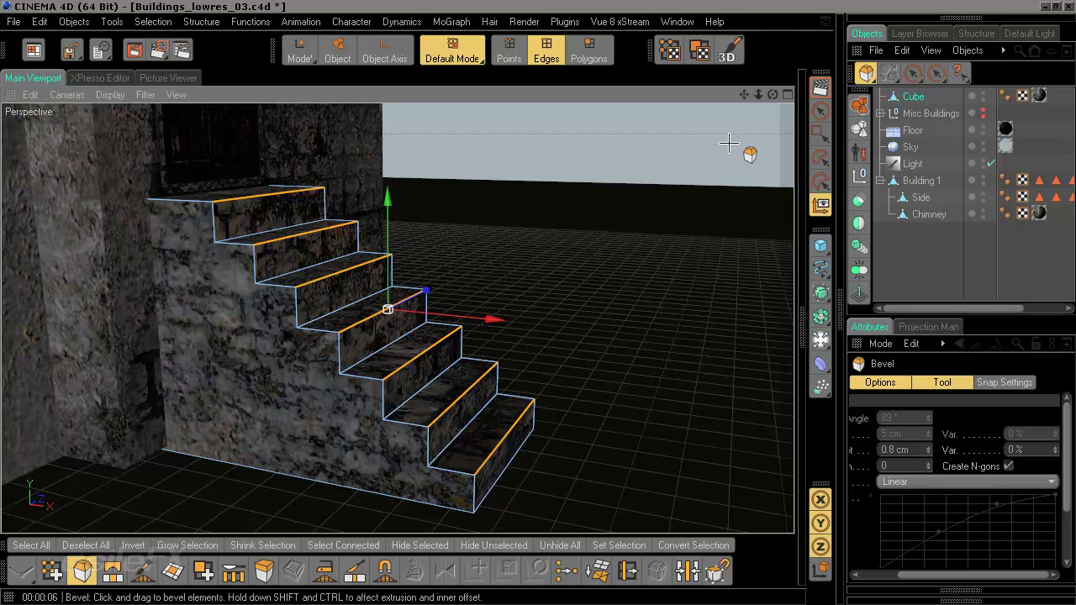
click(821, 110)
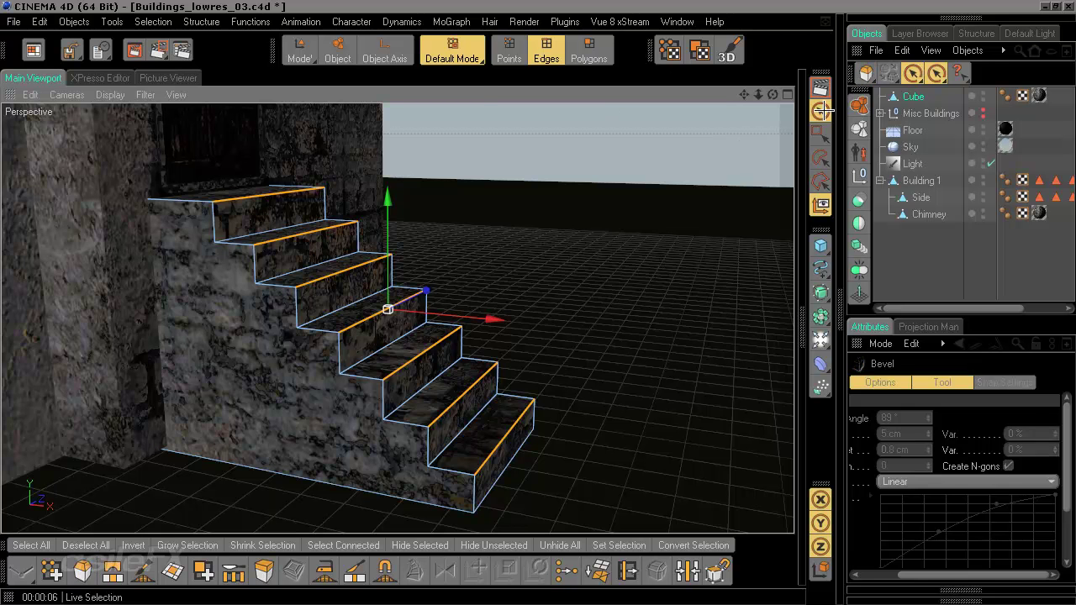
click(975, 296)
Examine how the stone texture runs across the staircase's side, treads and risers from several angles
alt+drag(611, 301, 626, 345)
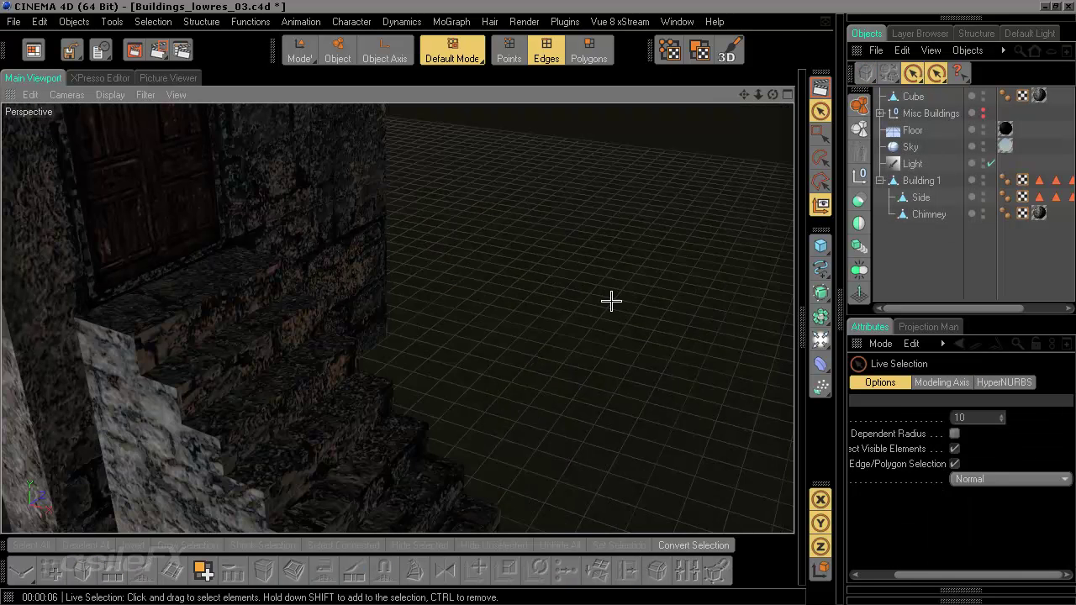
alt+middle_drag(611, 301, 673, 231)
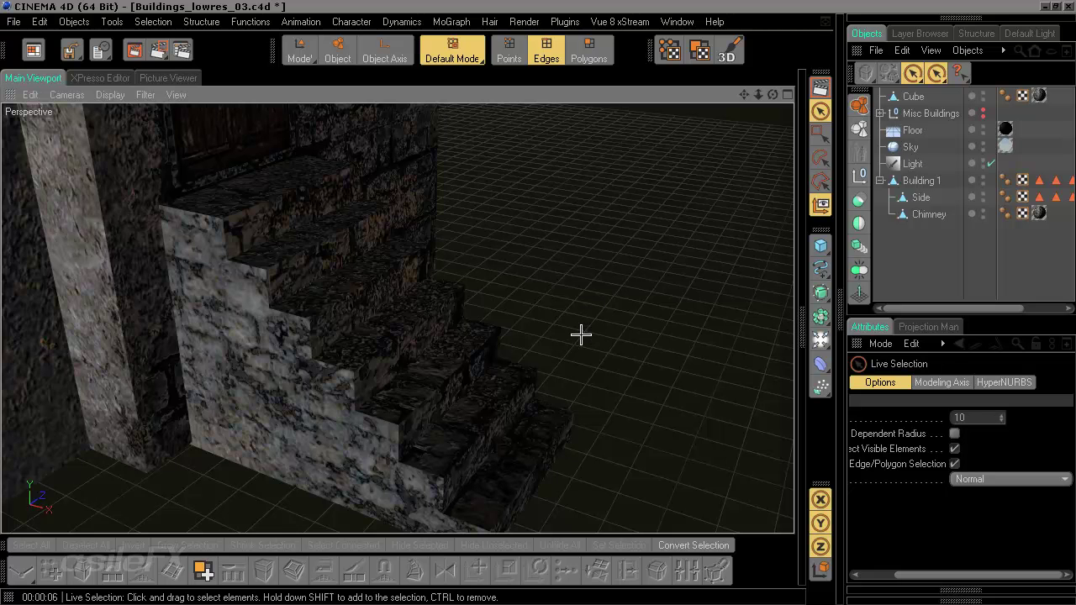
alt+drag(581, 334, 523, 290)
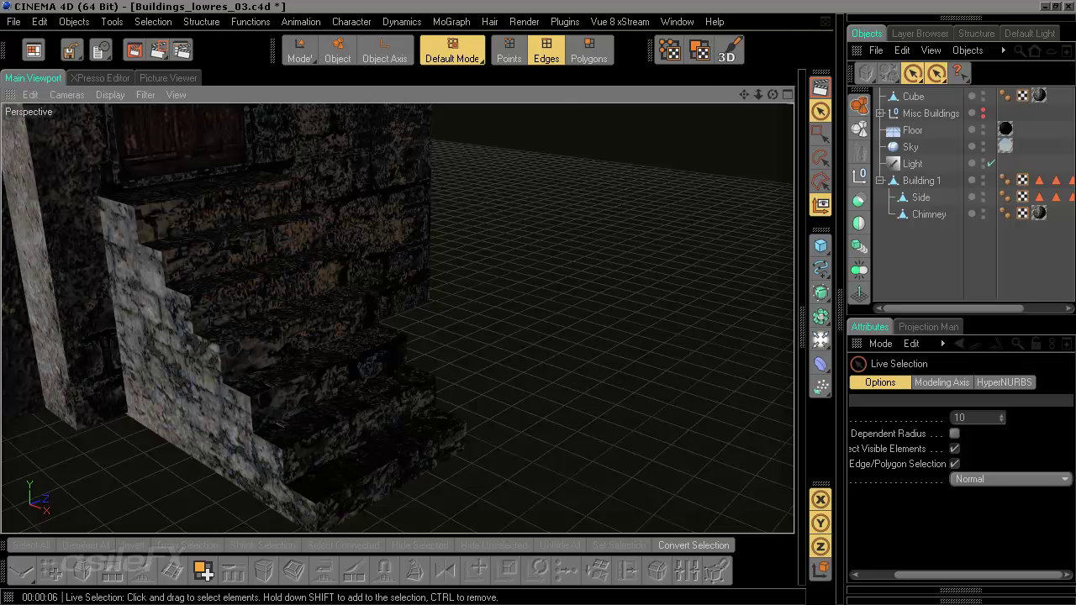
alt+middle_drag(267, 303, 431, 296)
alt+right_drag(283, 297, 232, 302)
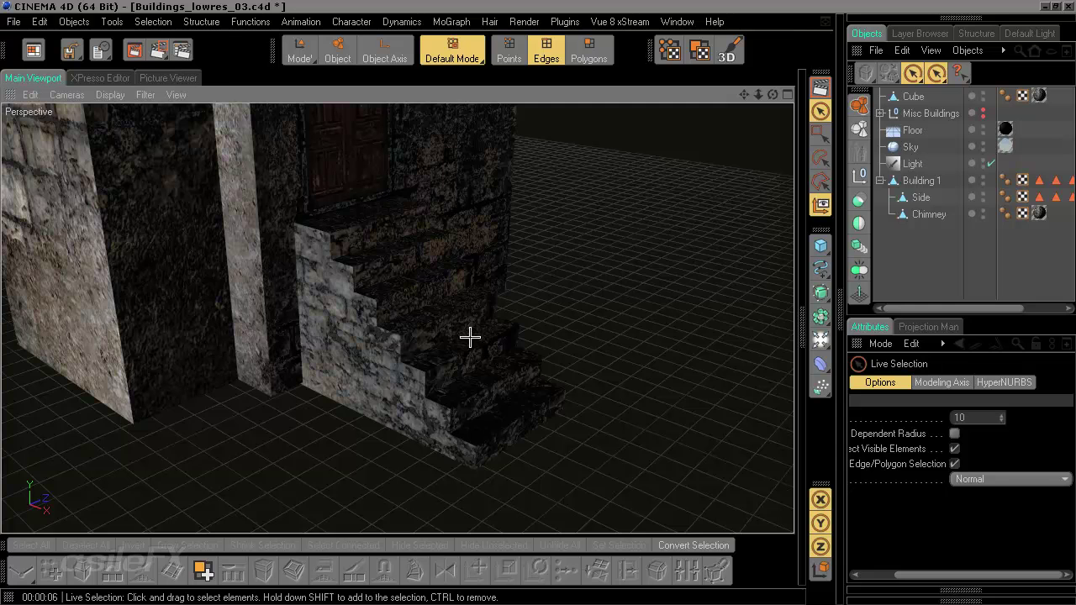
alt+right_drag(476, 337, 508, 336)
alt+drag(498, 340, 462, 323)
alt+middle_drag(498, 341, 556, 340)
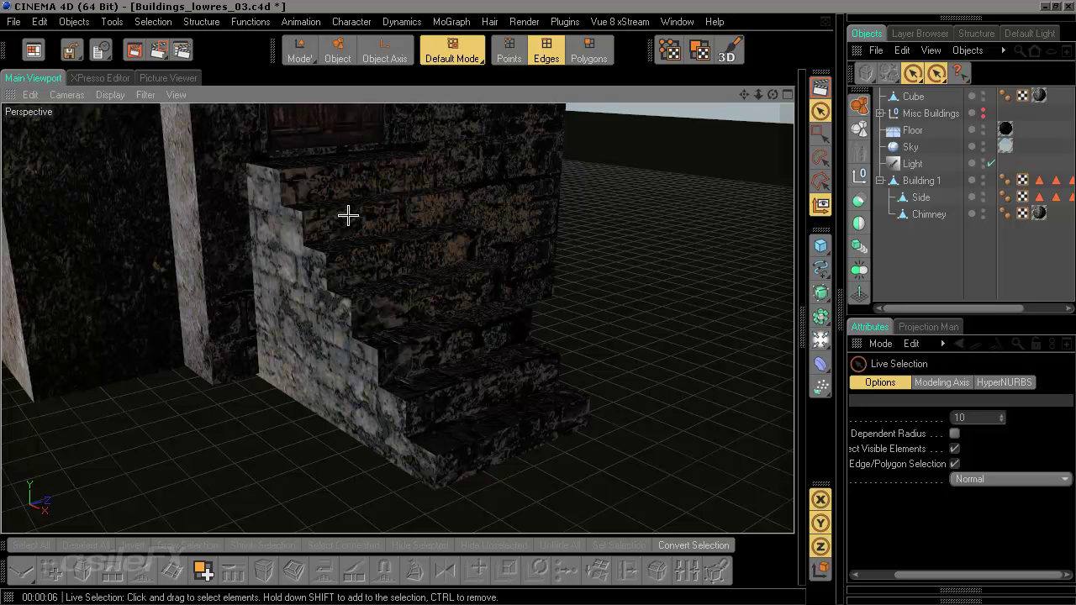
Switch back to the asileFX_Training_720p_UV layout
click(203, 571)
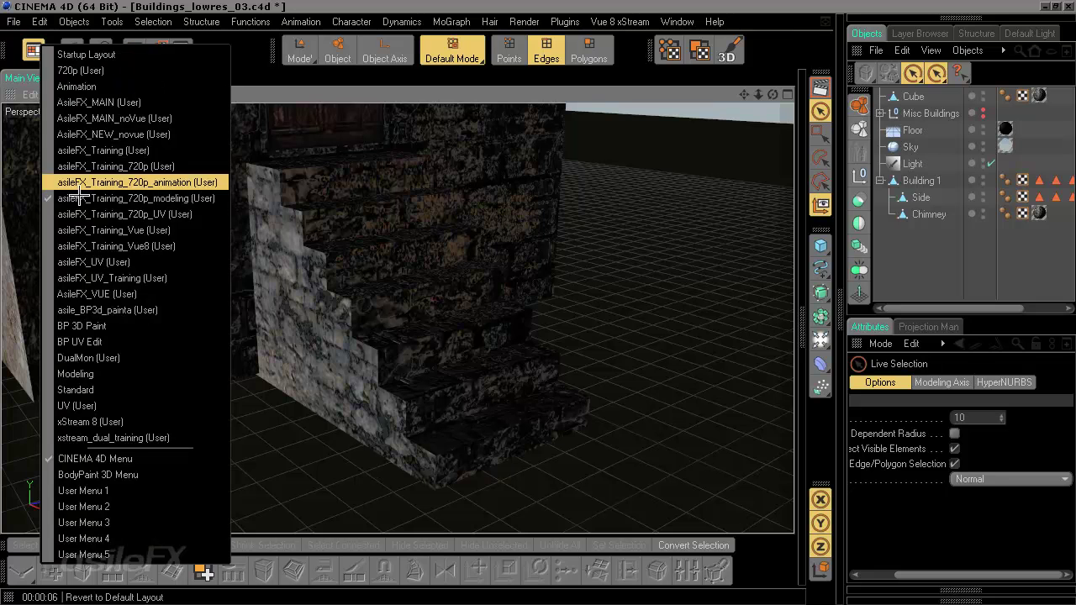
click(180, 213)
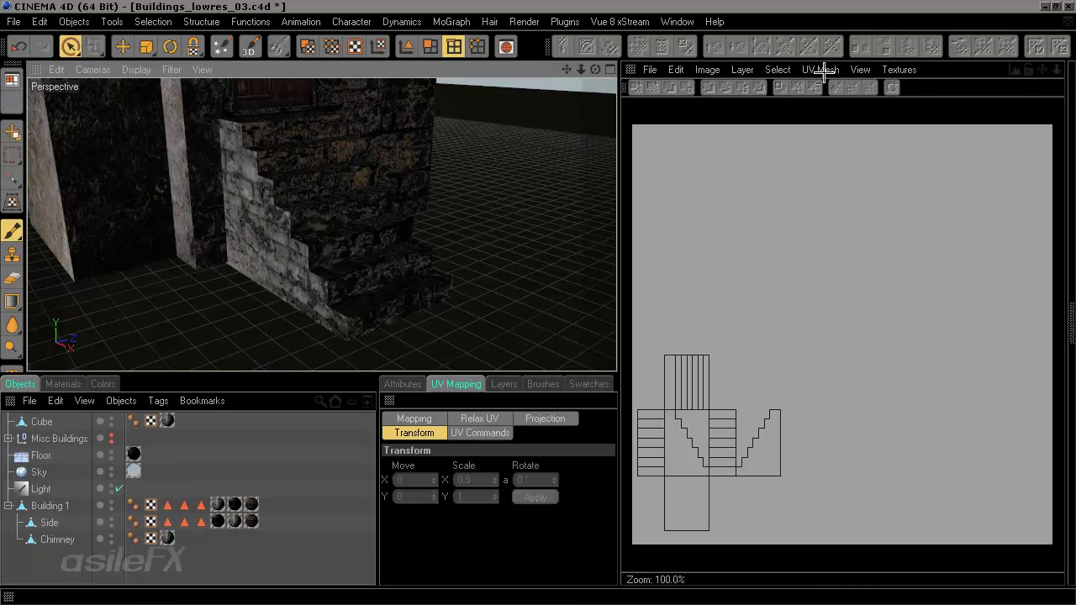
Display the Building_1_walls_Material texture behind the staircase UVs and examine the stonework around them
click(914, 68)
click(925, 131)
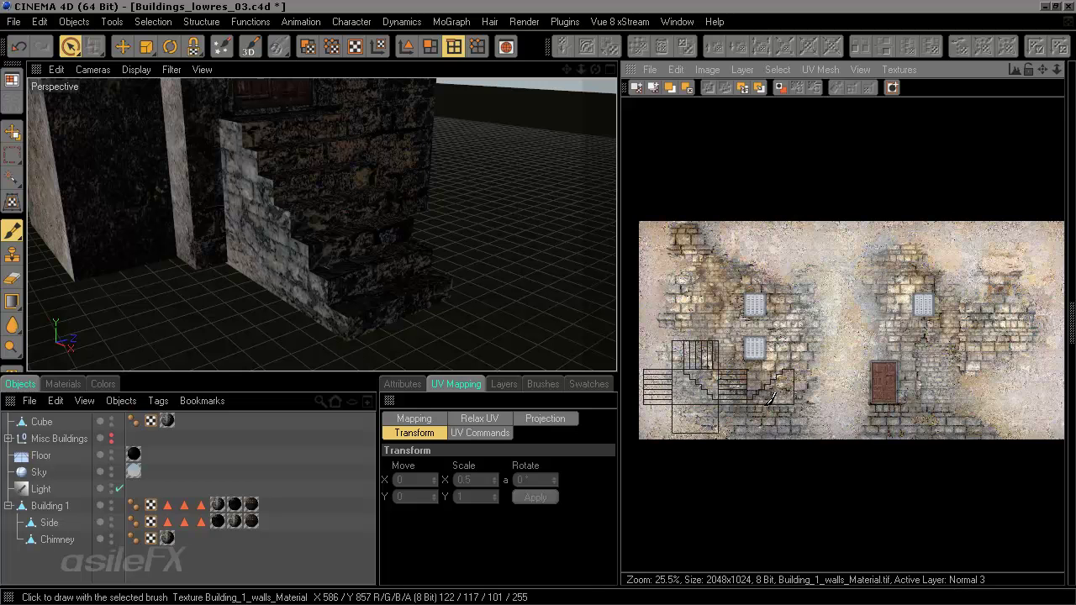
scroll(767, 403, up, 3)
alt+middle_drag(748, 434, 937, 335)
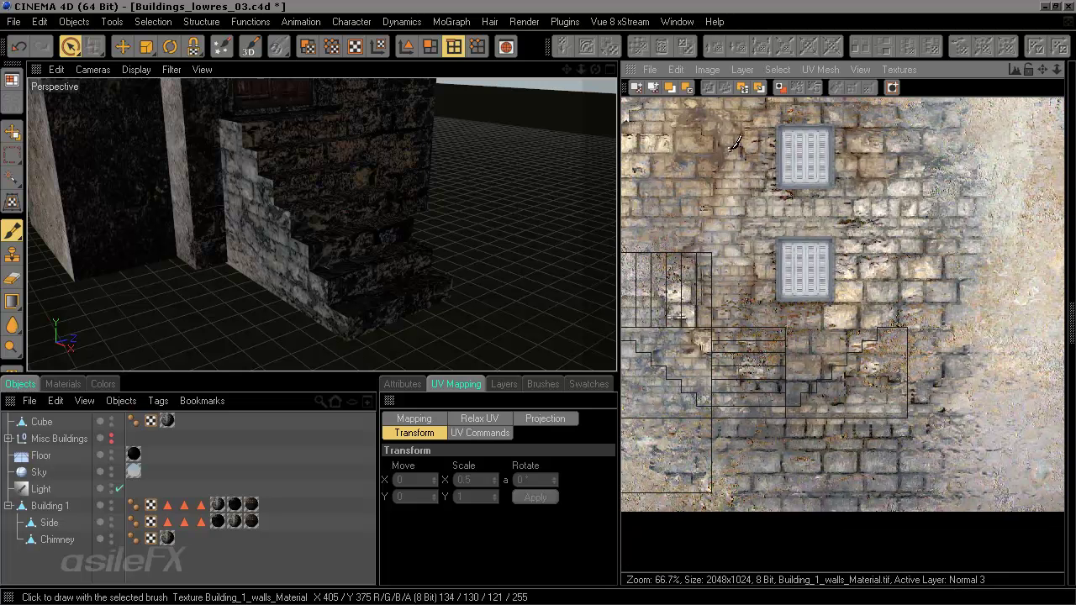
Create a new texture named stairs, 2048 pixels wide and 1024 pixels high
click(650, 69)
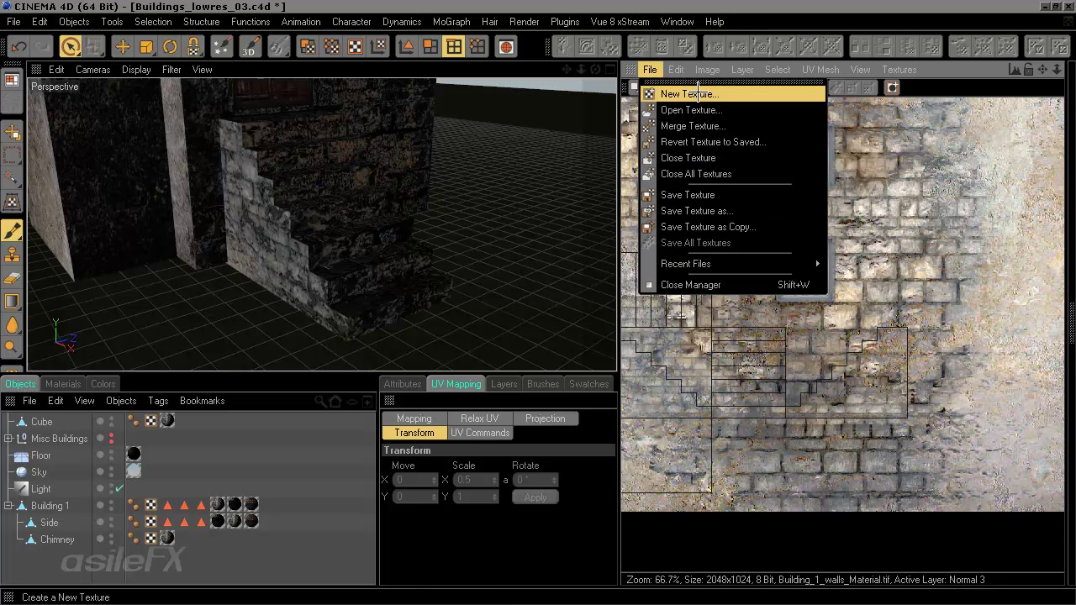
click(687, 94)
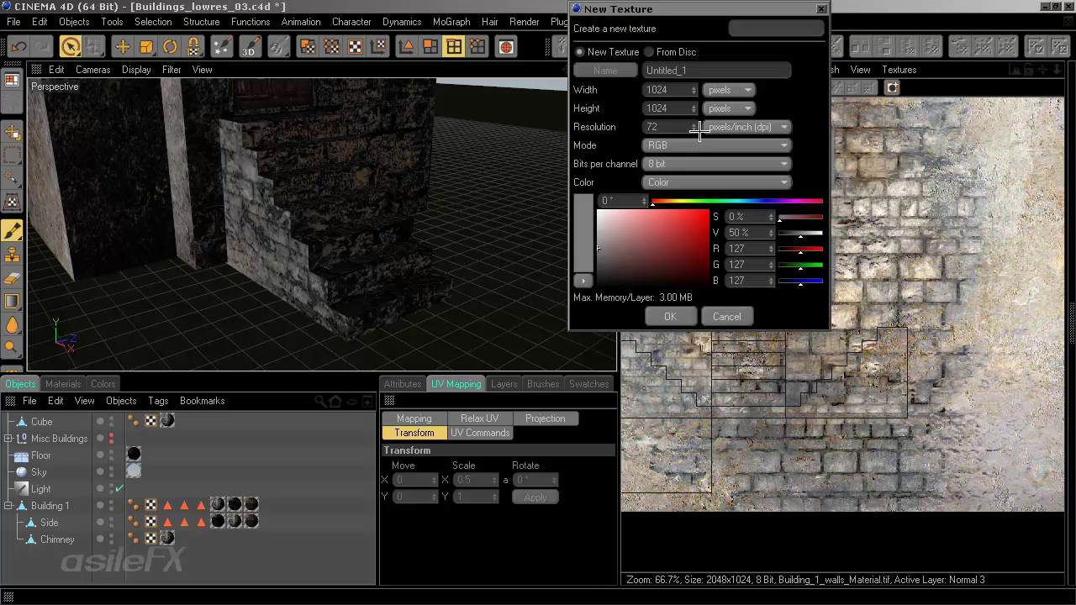
double_click(673, 90)
text(2048)
key(shift+Tab)
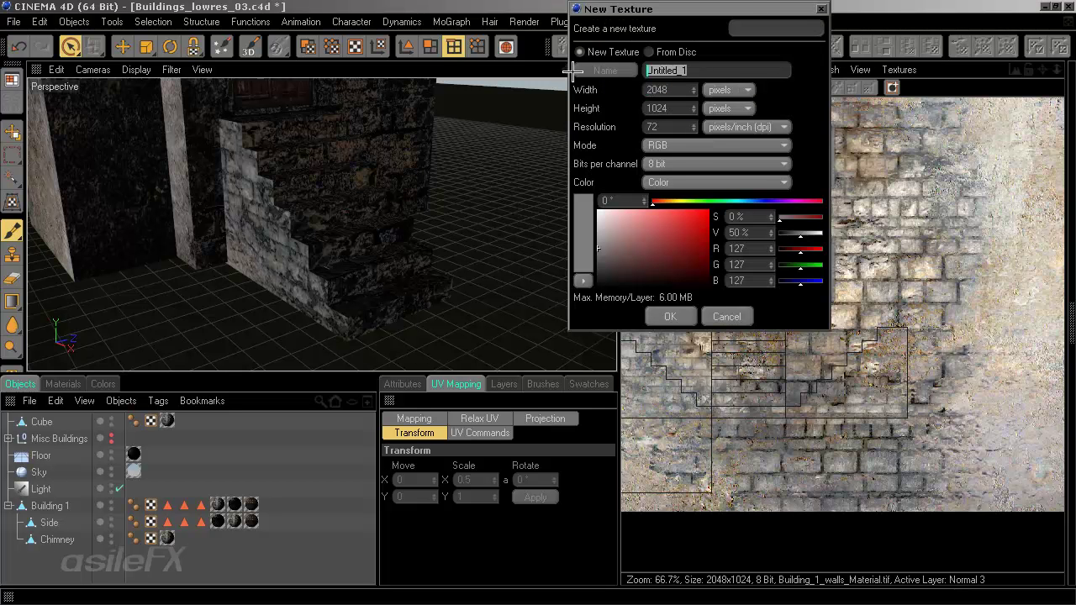
text(sta)
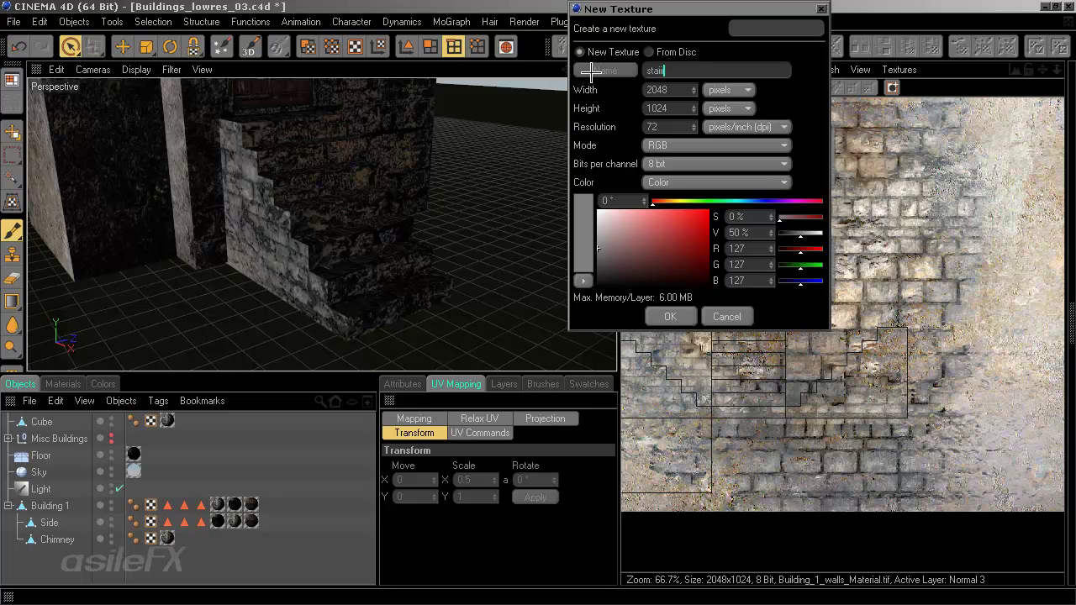
text(irs)
click(660, 317)
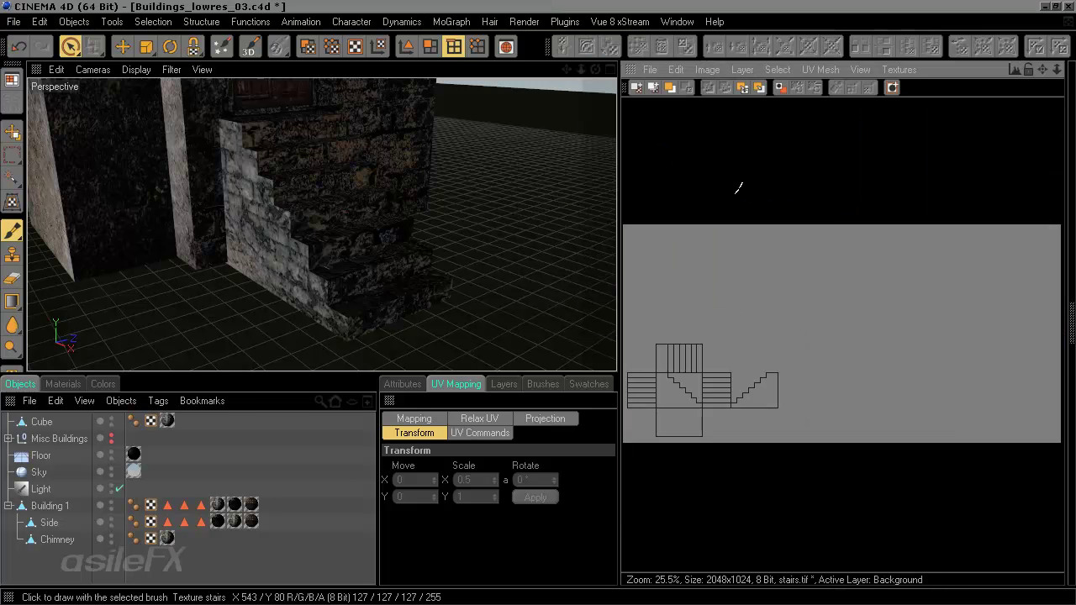
Activate UV polygon editing for the staircase cube and create a UV Mesh Layer on the stairs texture
click(706, 67)
mouse_move(737, 61)
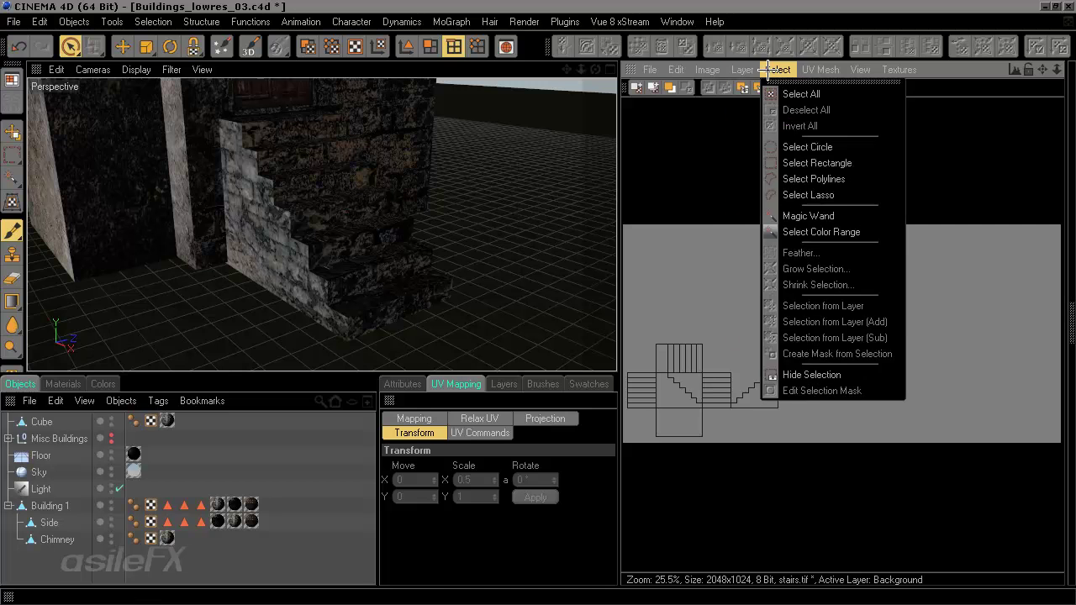
mouse_move(819, 70)
click(847, 95)
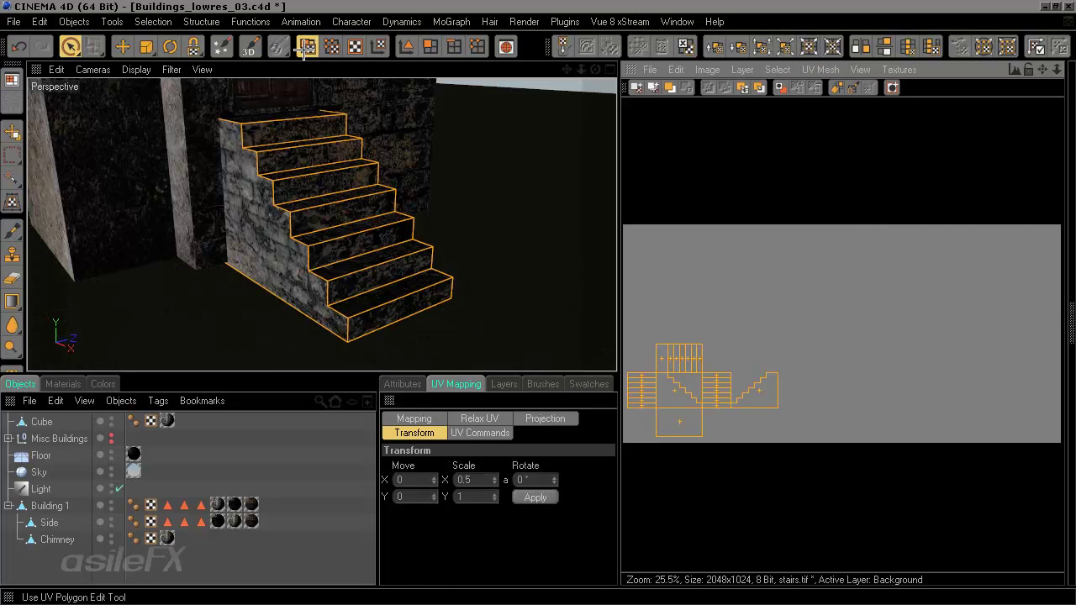
click(778, 70)
mouse_move(743, 74)
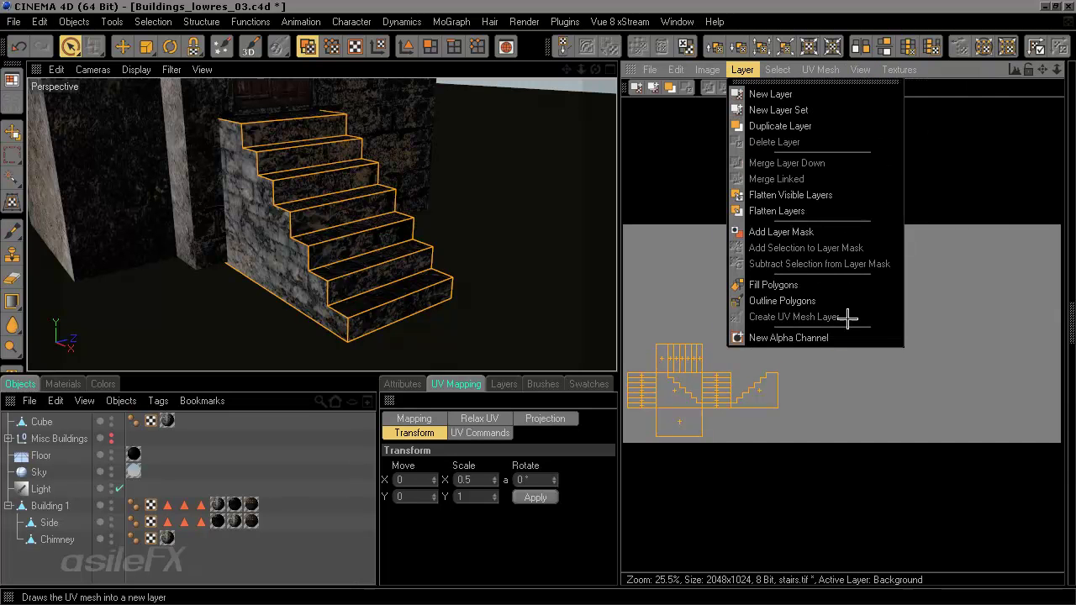
click(899, 400)
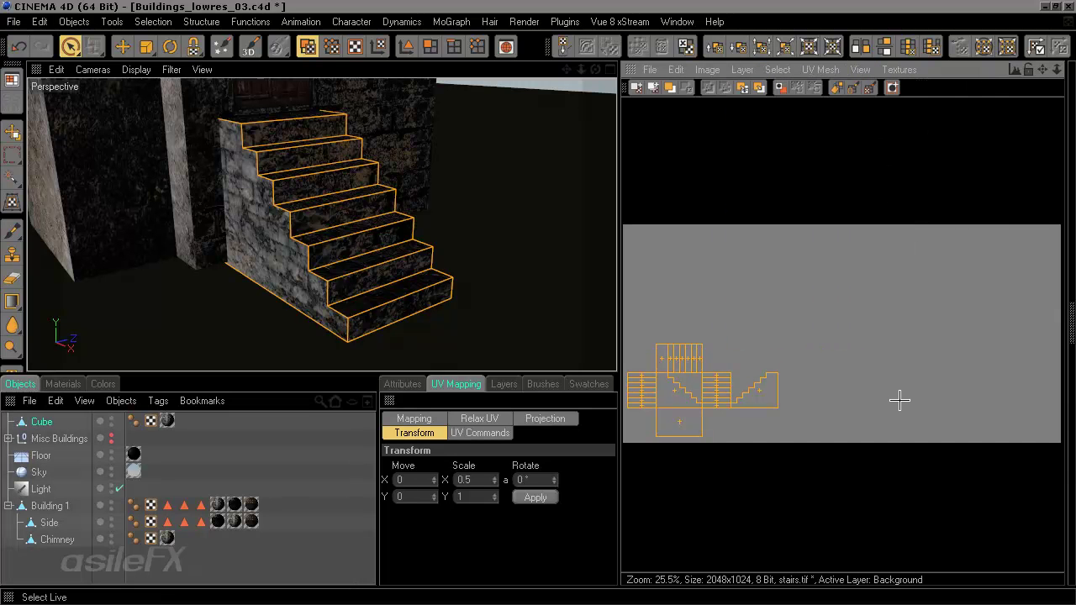
click(756, 72)
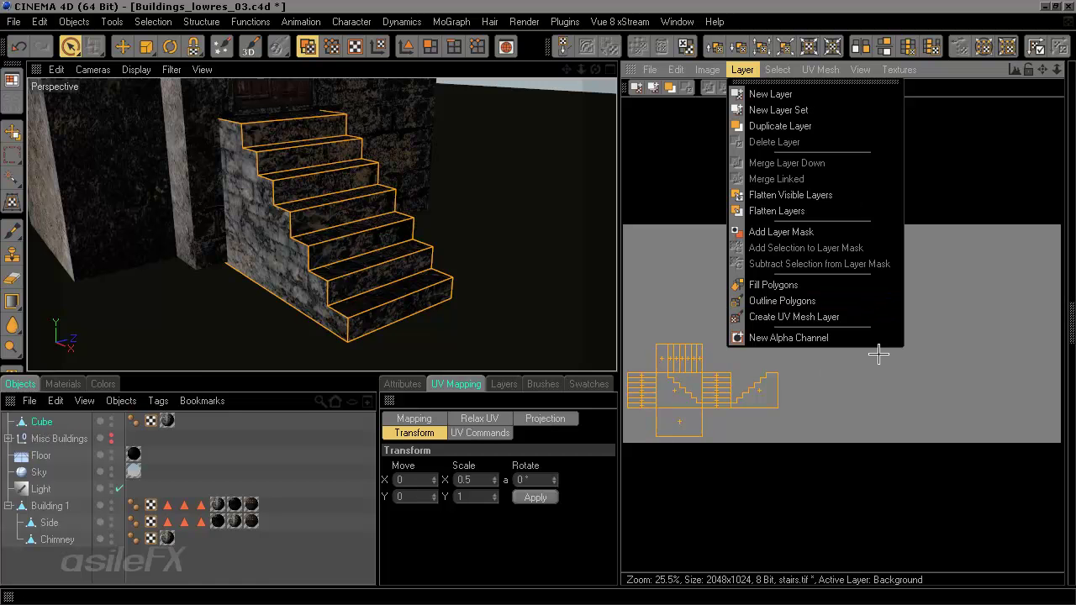
click(851, 317)
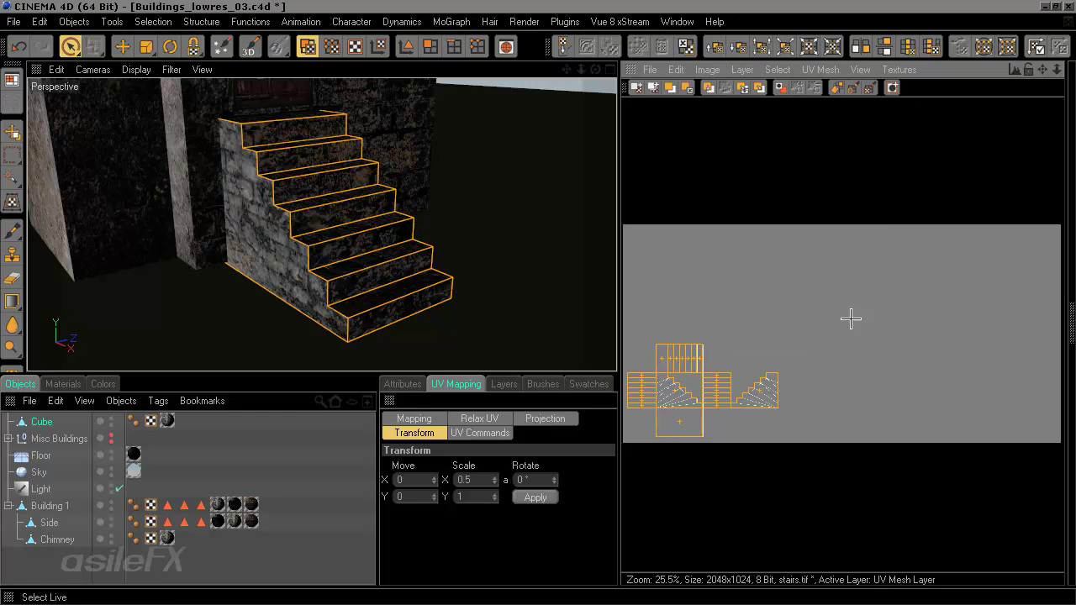
Save the texture with its UV mesh layer as stairs in the tex folder
scroll(841, 395, up, 5)
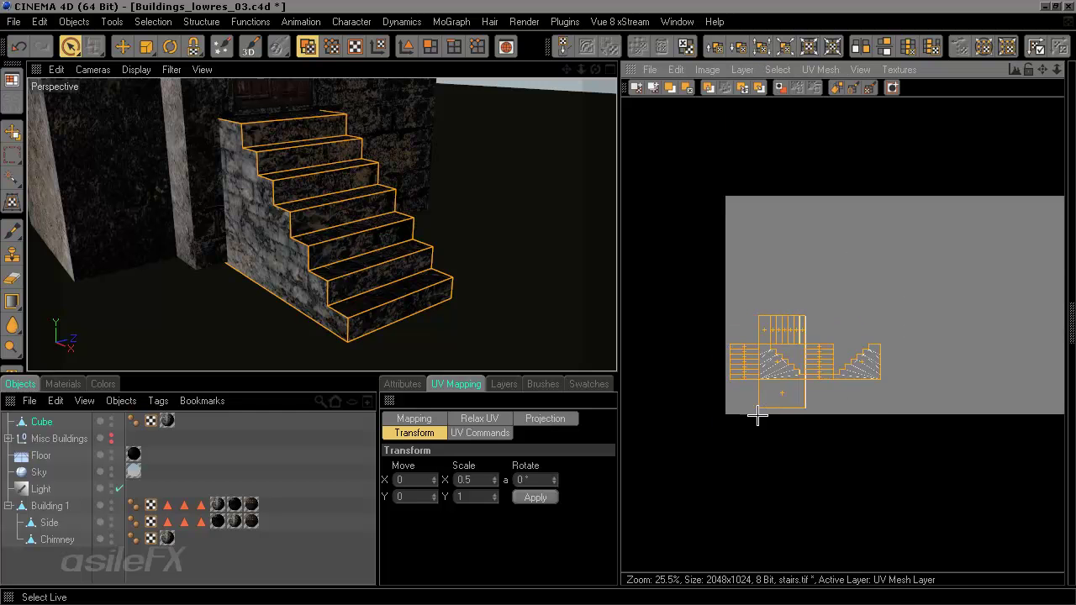
alt+middle_drag(646, 497, 799, 446)
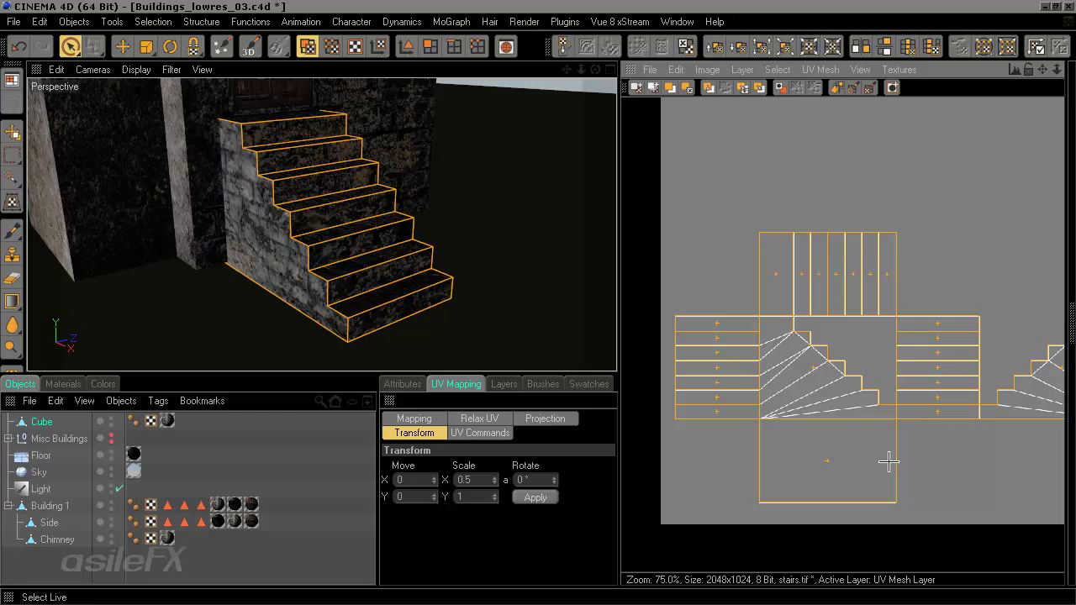
alt+middle_drag(888, 462, 815, 447)
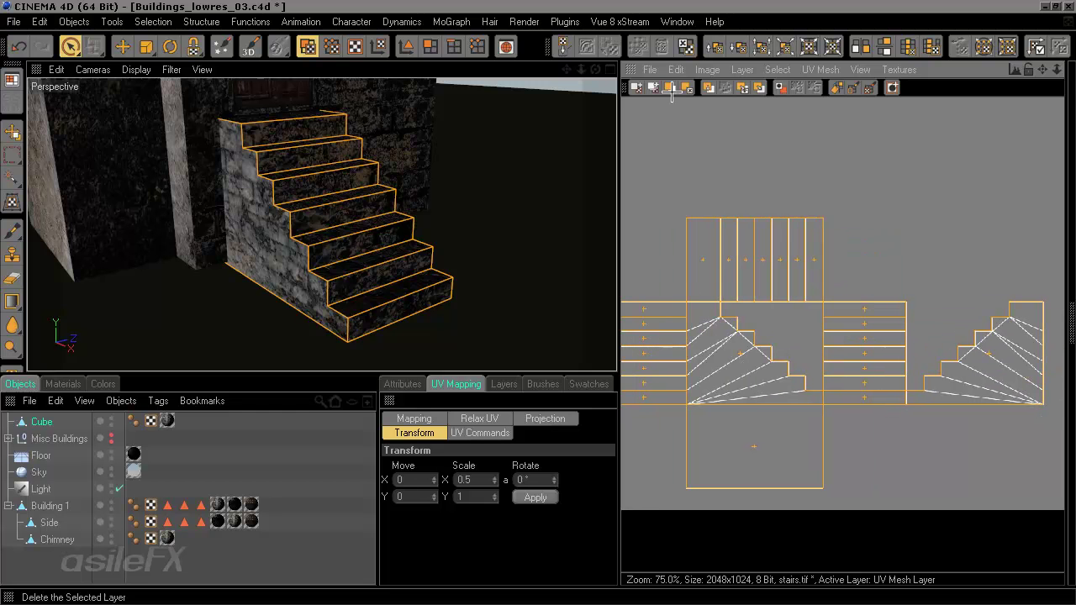
click(650, 69)
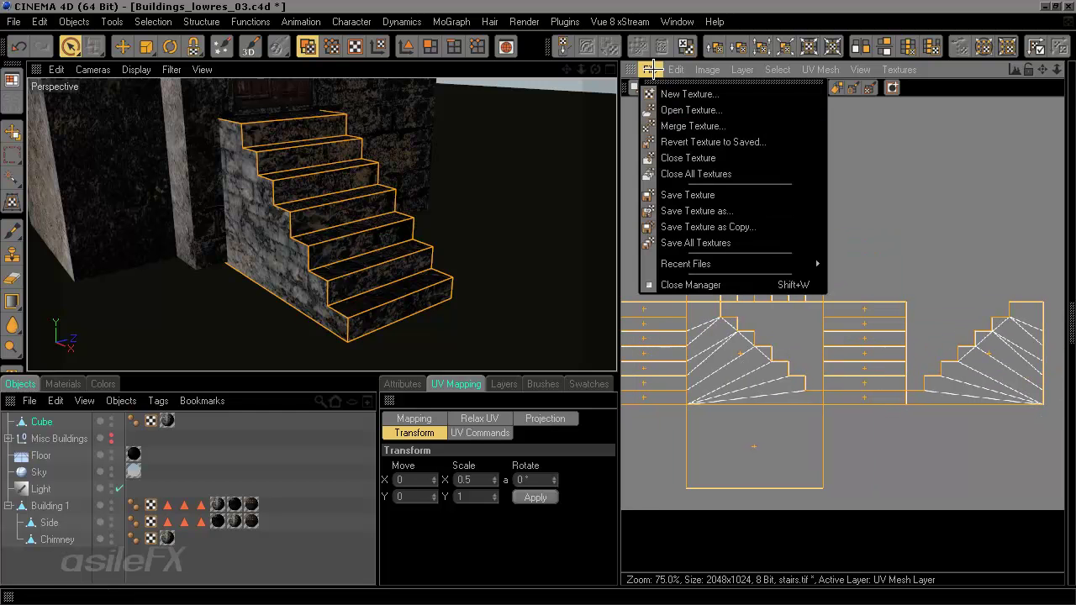
click(763, 195)
click(745, 250)
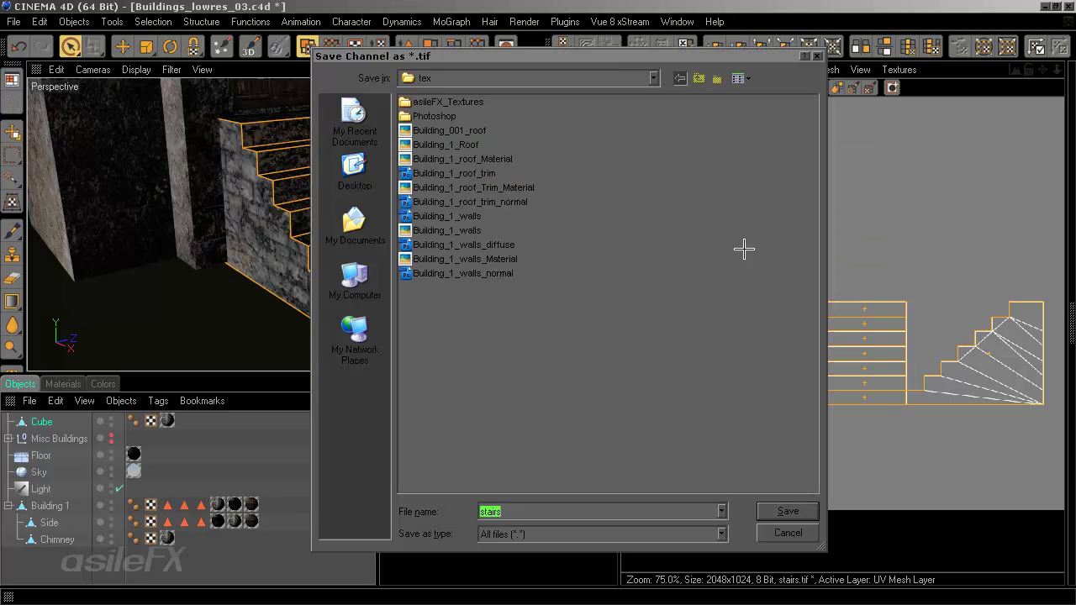
click(787, 510)
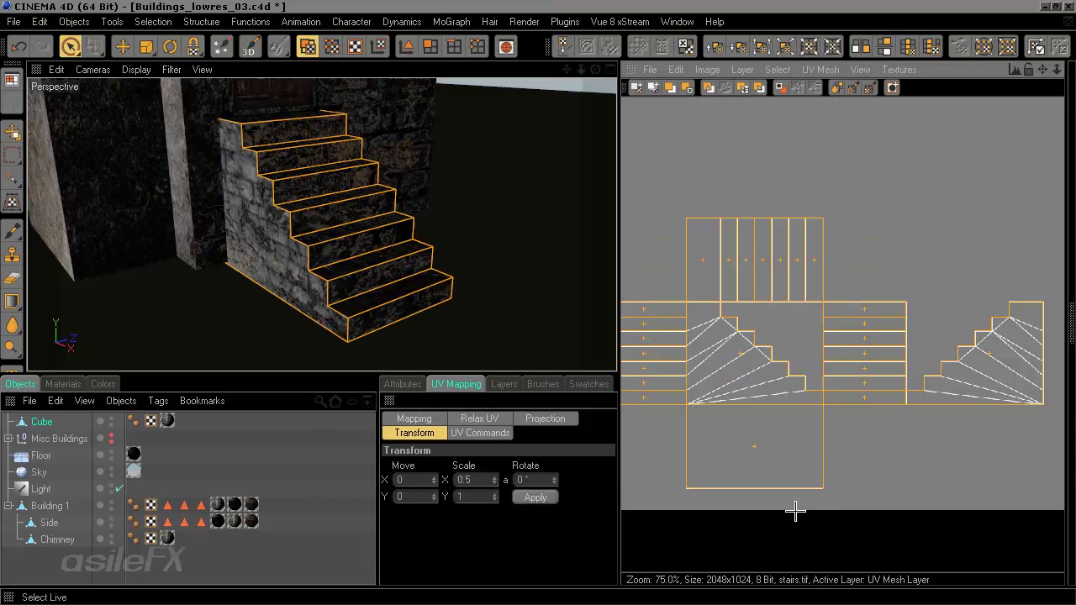
scroll(843, 400, down, 1)
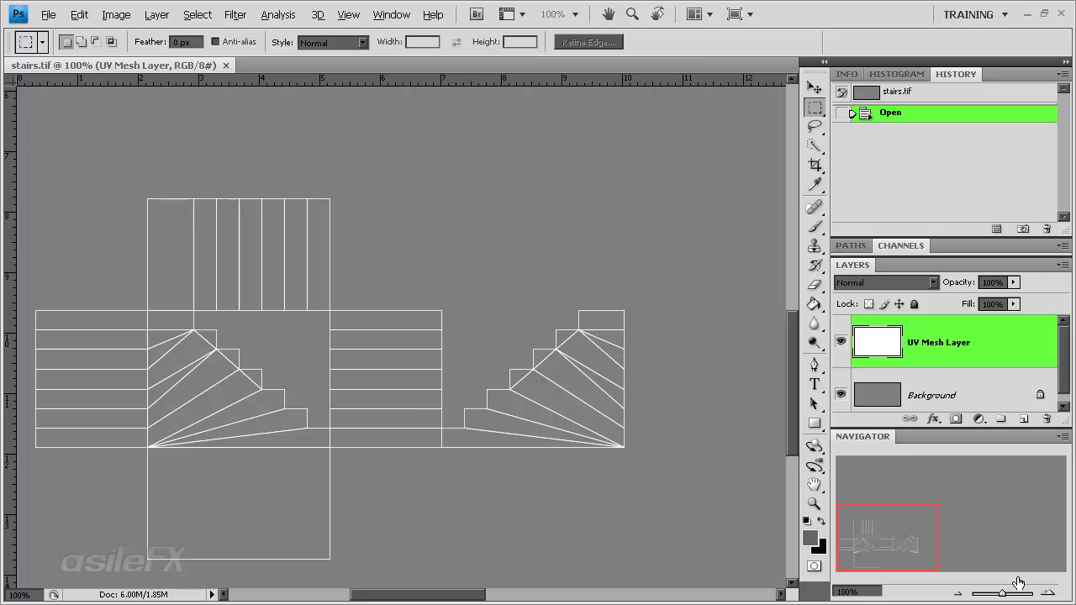
In Photoshop, select a rectangle below the top step of stairs.tif's first side profile and clear its diagonal mesh lines
click(1047, 593)
drag(879, 529, 856, 538)
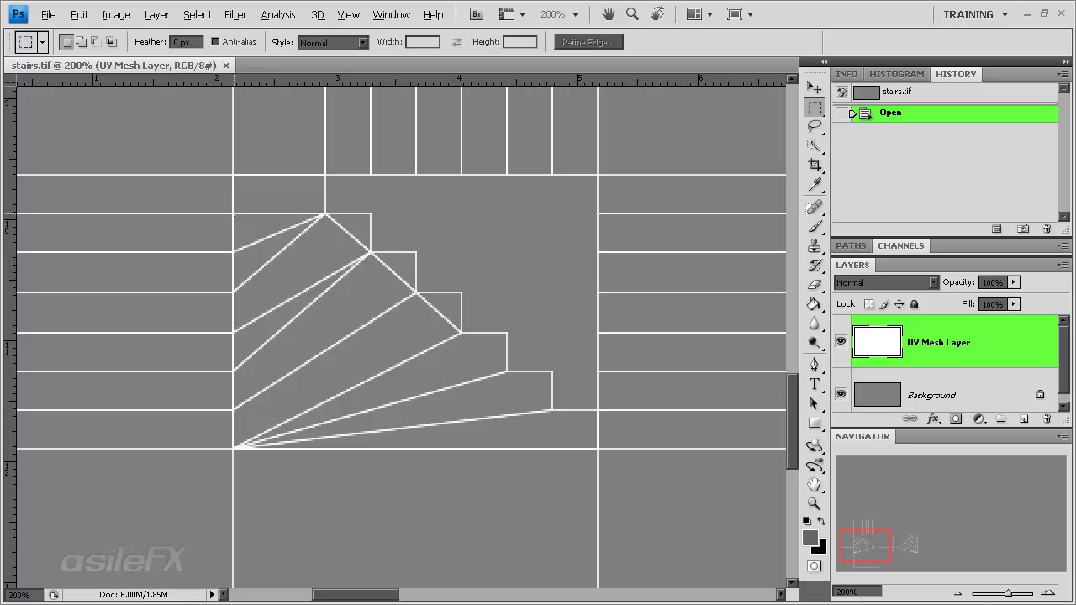
drag(234, 215, 369, 428)
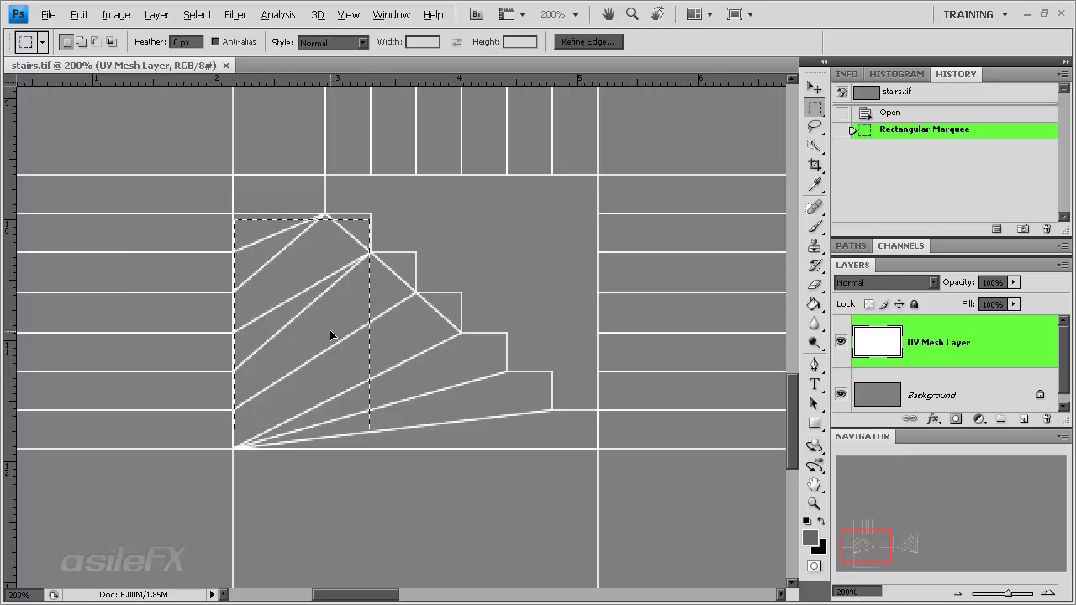
drag(331, 330, 330, 329)
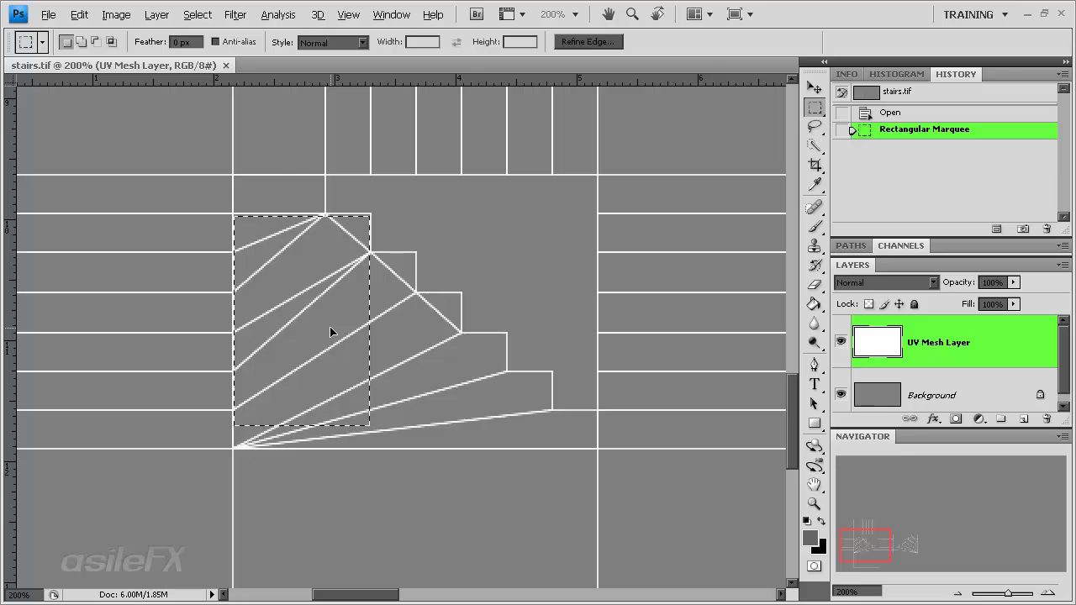
drag(329, 326, 330, 324)
key(Delete)
Extend the selection down to the profile's base line, about 111% height, and clear the leftover diagonals inside
right_click(324, 328)
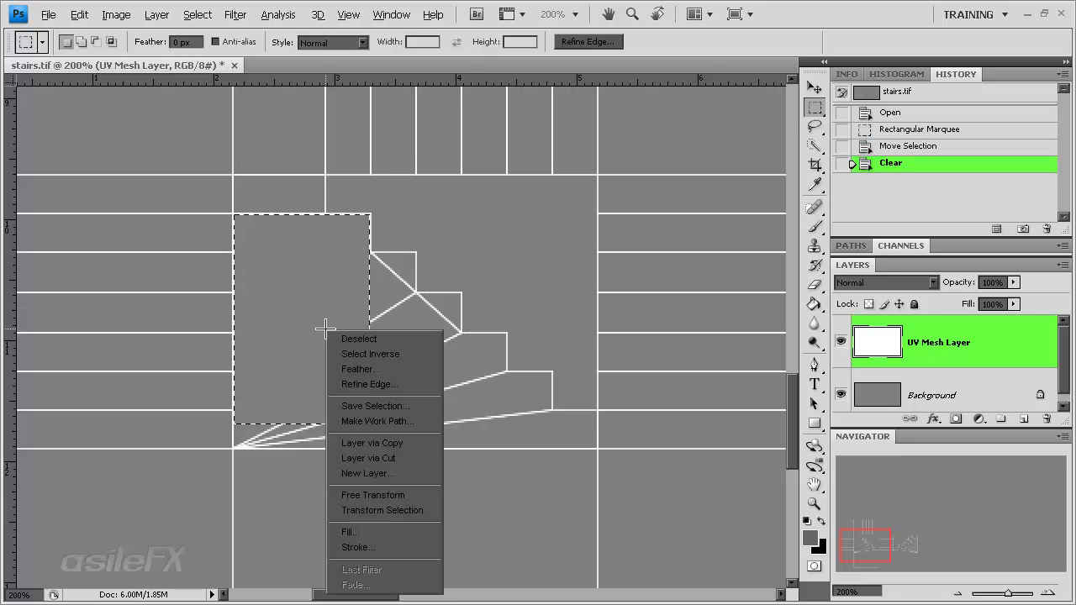
click(384, 510)
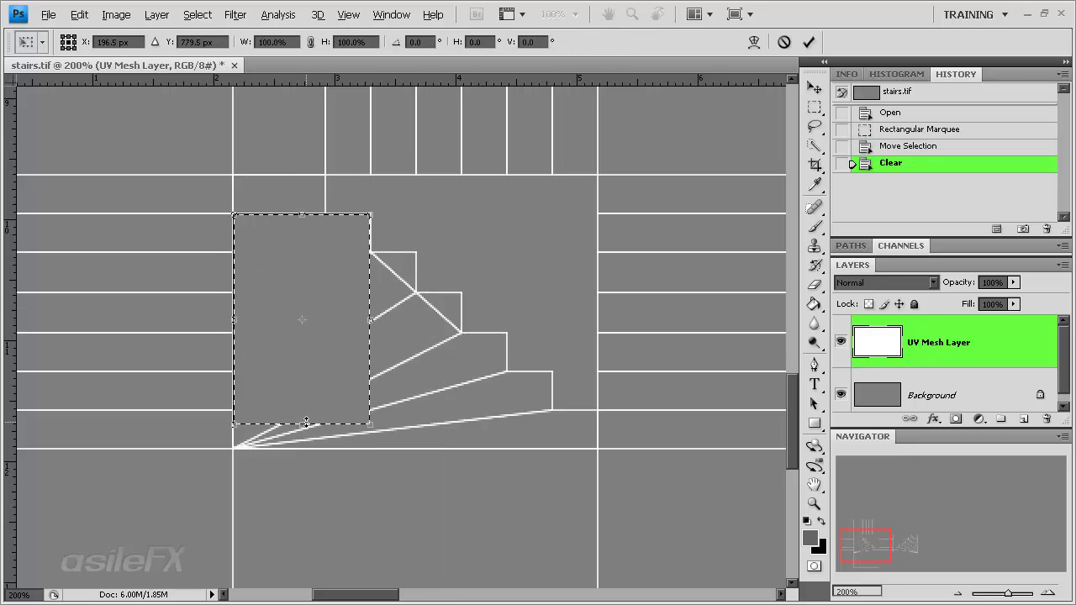
drag(306, 426, 310, 443)
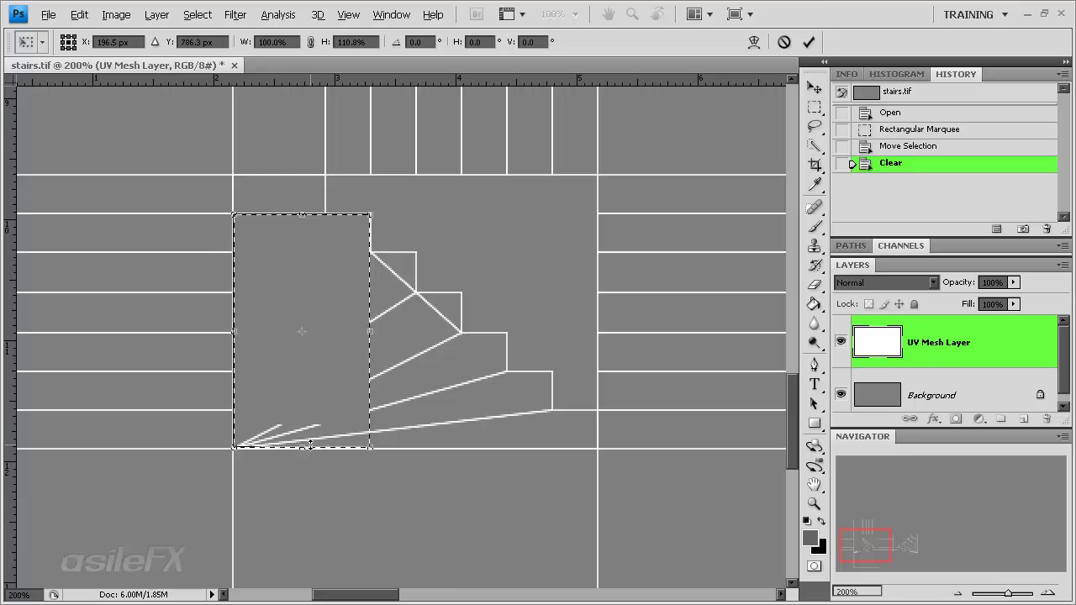
key(Return)
key(Delete)
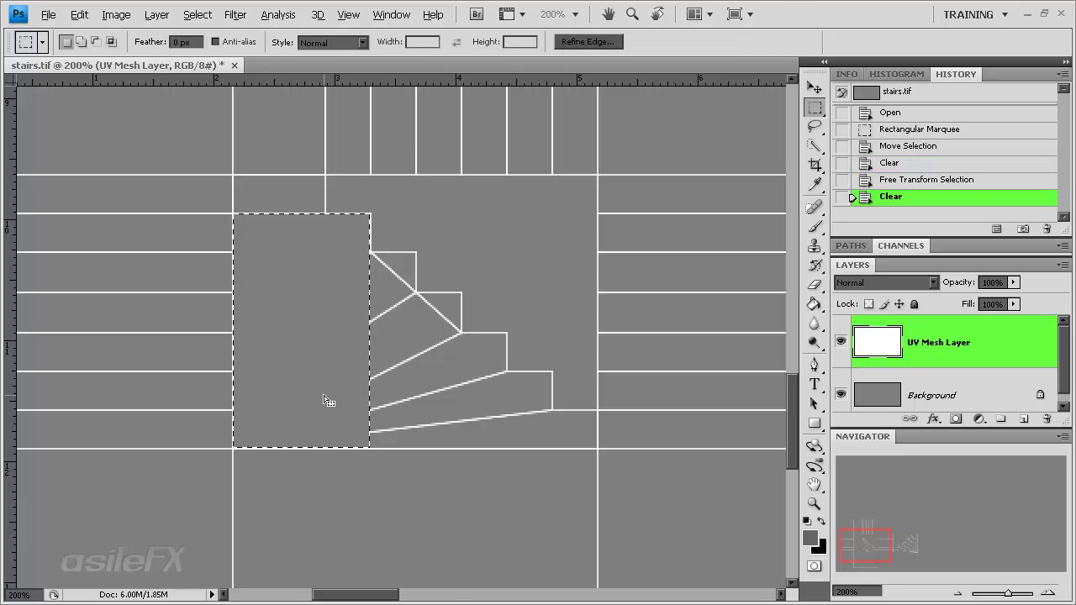
Fit the selection below the second step and out to its riser, try clearing it, and undo the clear
right_click(341, 330)
click(404, 508)
drag(301, 215, 307, 252)
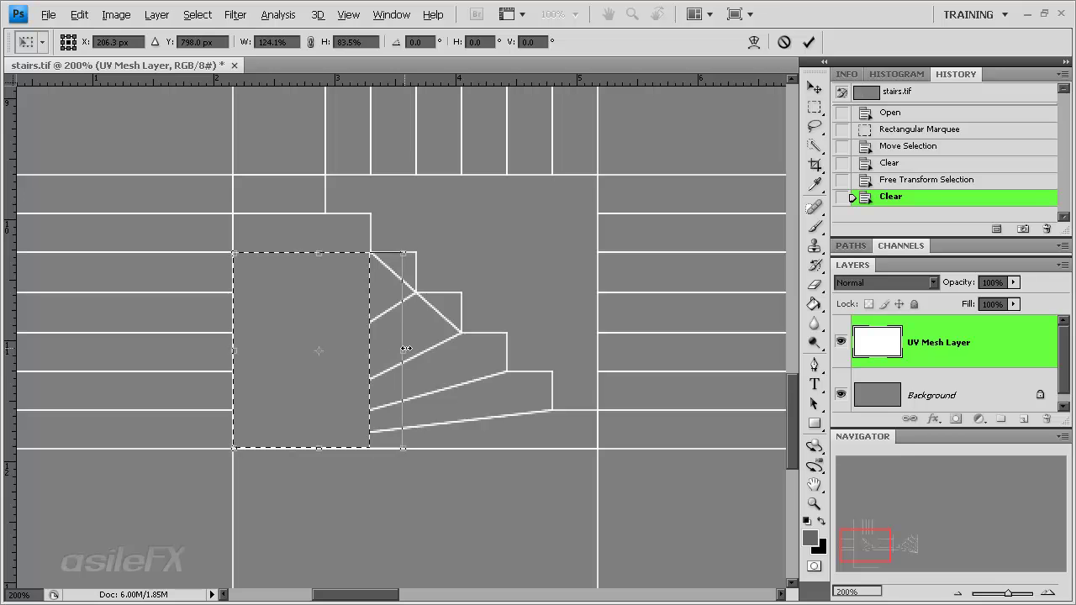
drag(370, 350, 416, 348)
key(Return)
key(Delete)
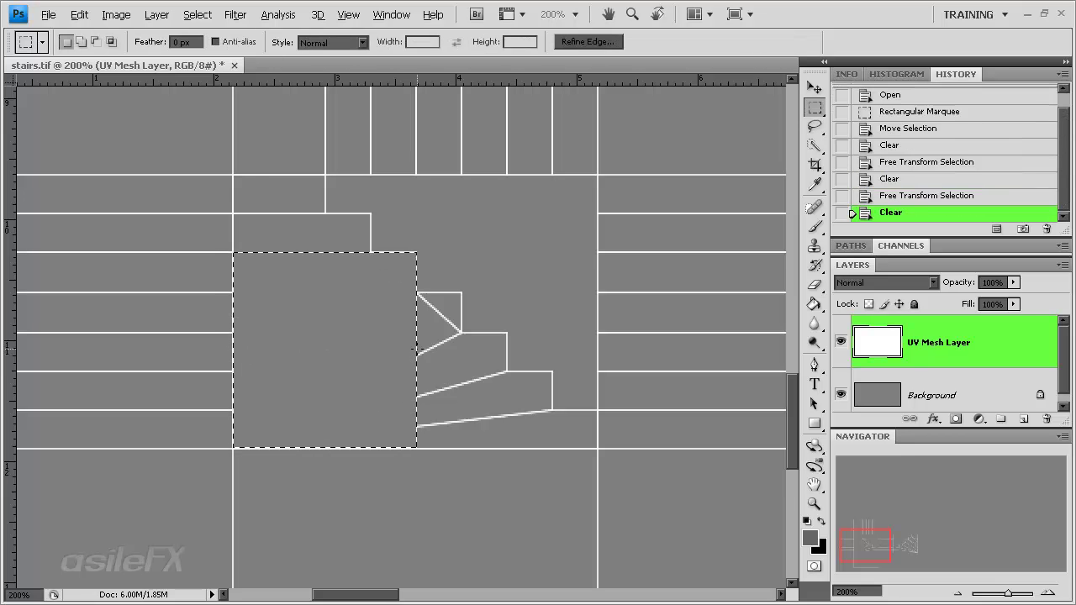
key(ctrl+z)
Narrow the selection to about 98% width and nudge it inside the profile's outline
right_click(375, 312)
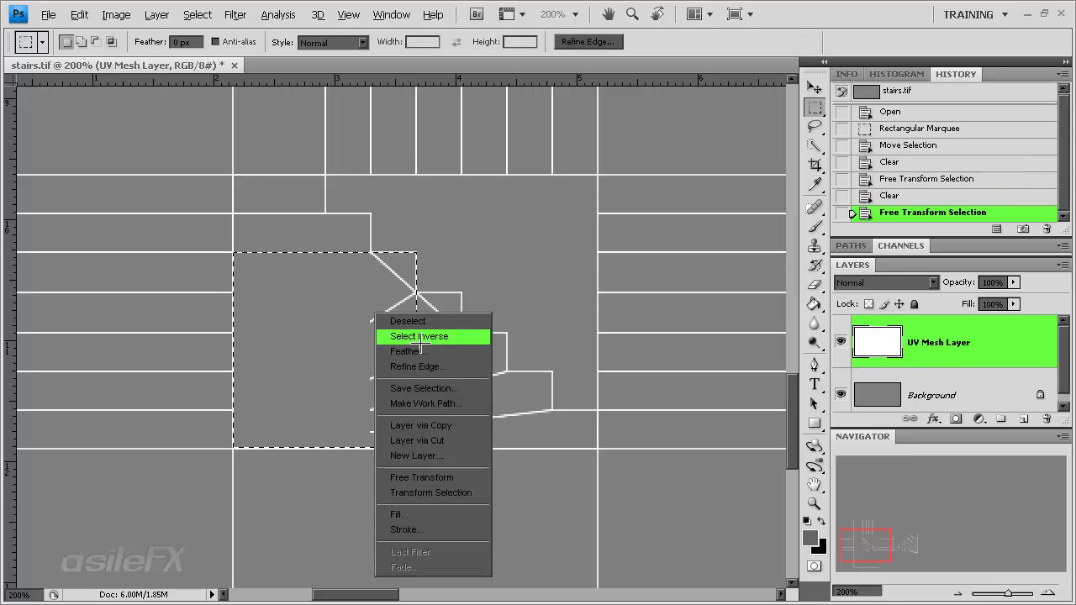
click(450, 492)
drag(416, 352, 413, 353)
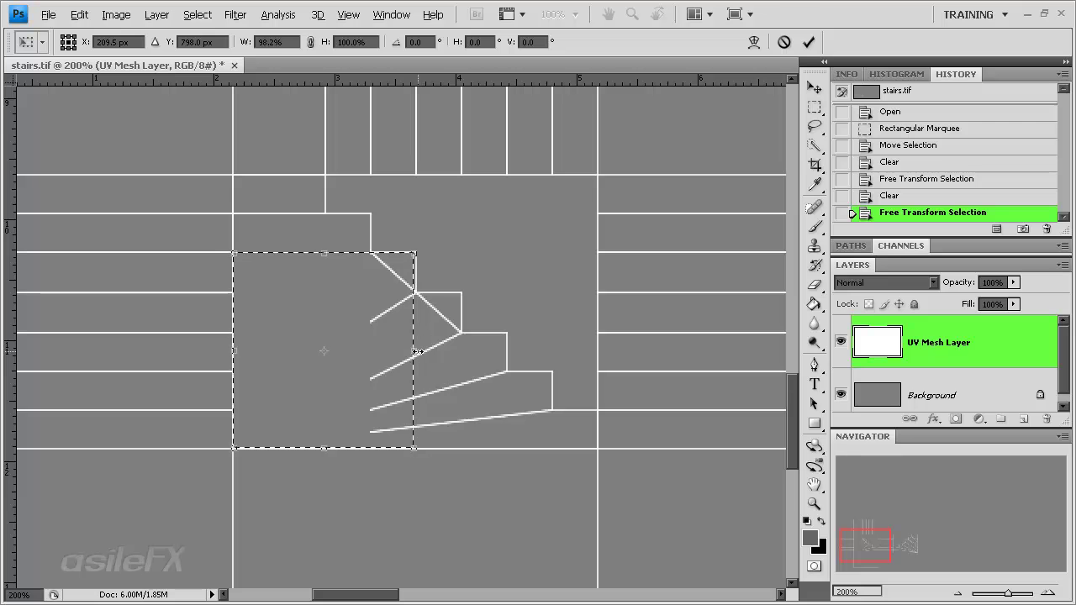
key(Return)
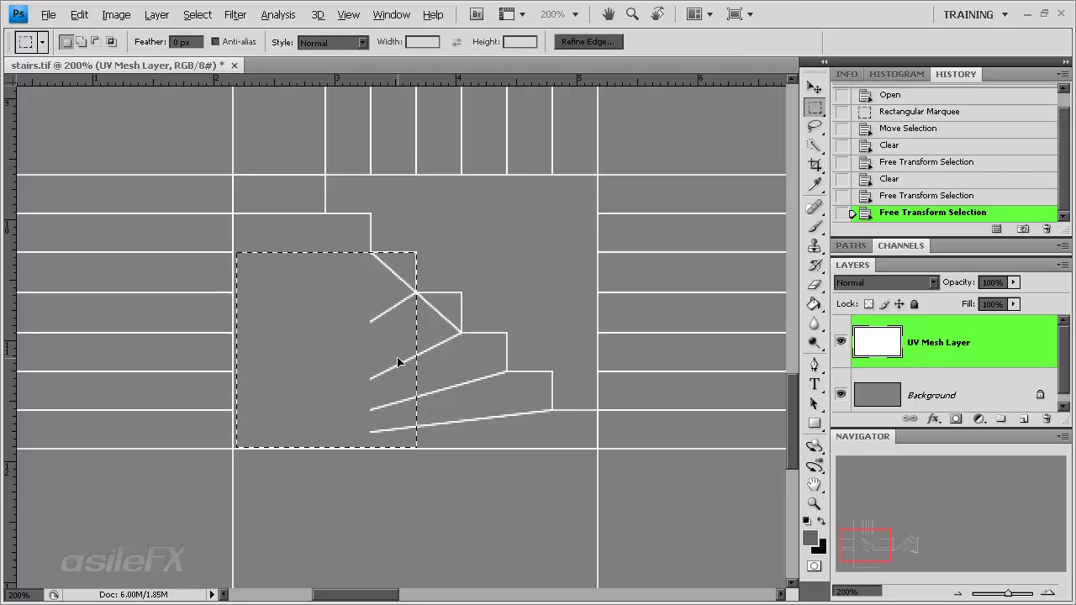
drag(398, 362, 396, 365)
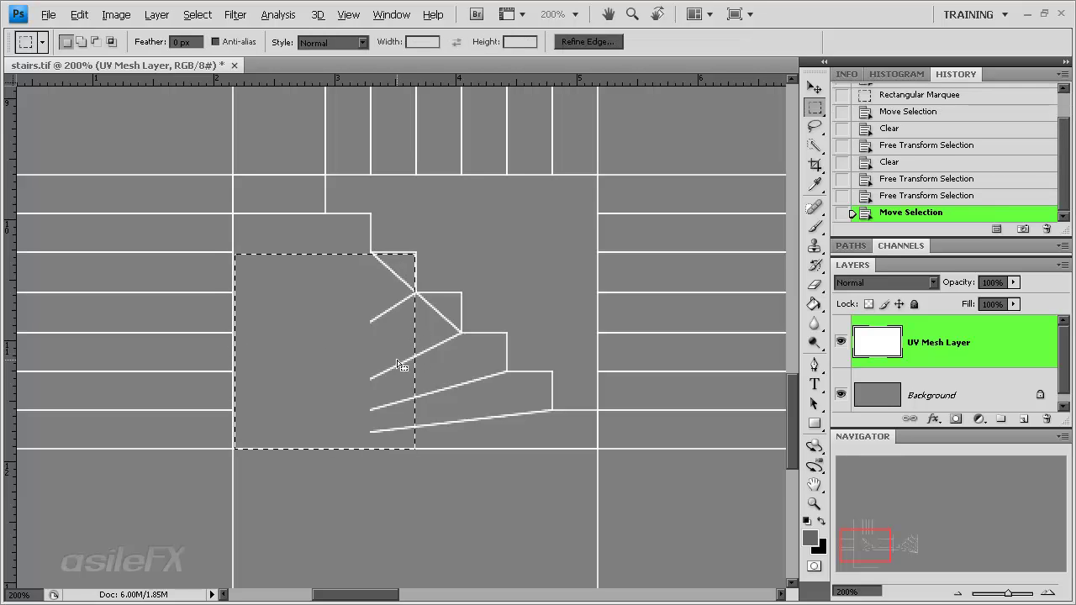
Shrink the selection to about 75% width and 77% height under the second step and clear the diagonals inside
right_click(360, 400)
click(411, 314)
drag(234, 450, 279, 403)
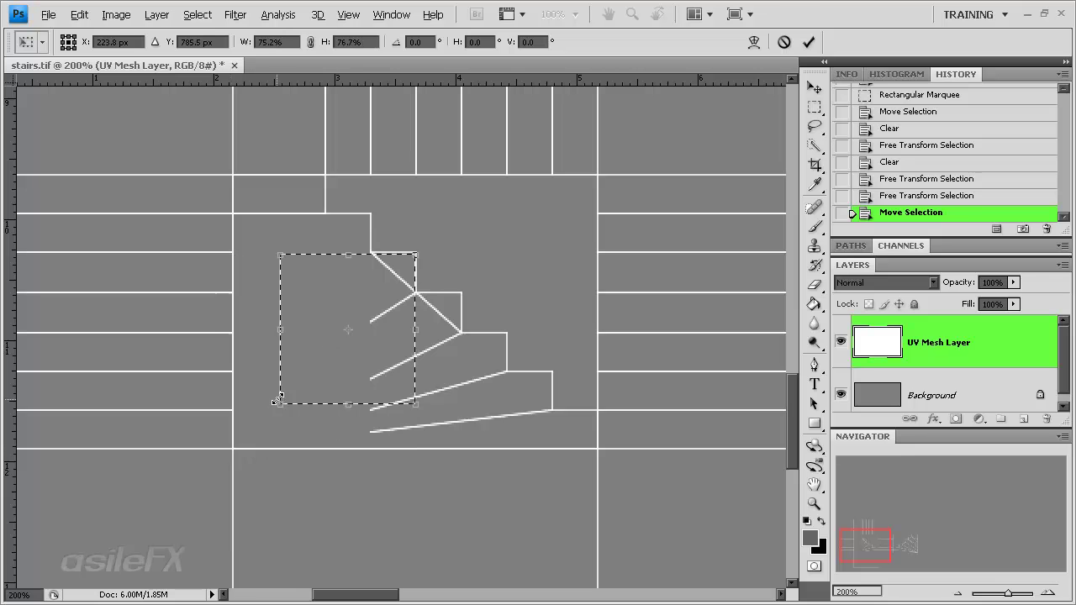
key(Return)
key(Delete)
Clear the remaining diagonals under the lower steps of the stair profile, shortening the selection to stay above the base line, and deselect
drag(384, 307, 475, 376)
key(Delete)
right_click(466, 382)
click(521, 358)
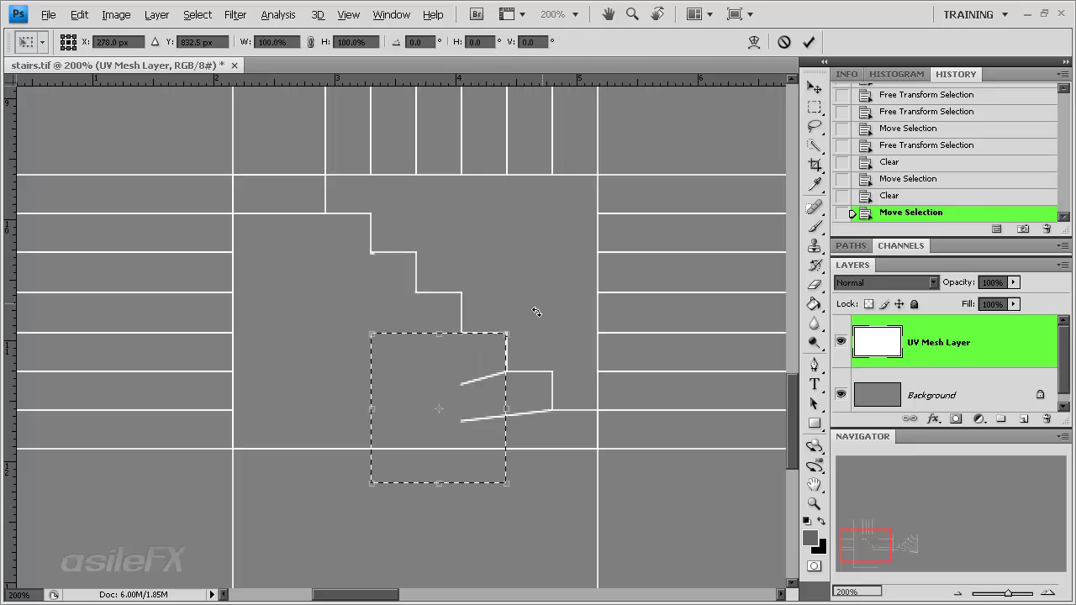
drag(441, 486, 441, 437)
key(Return)
key(Delete)
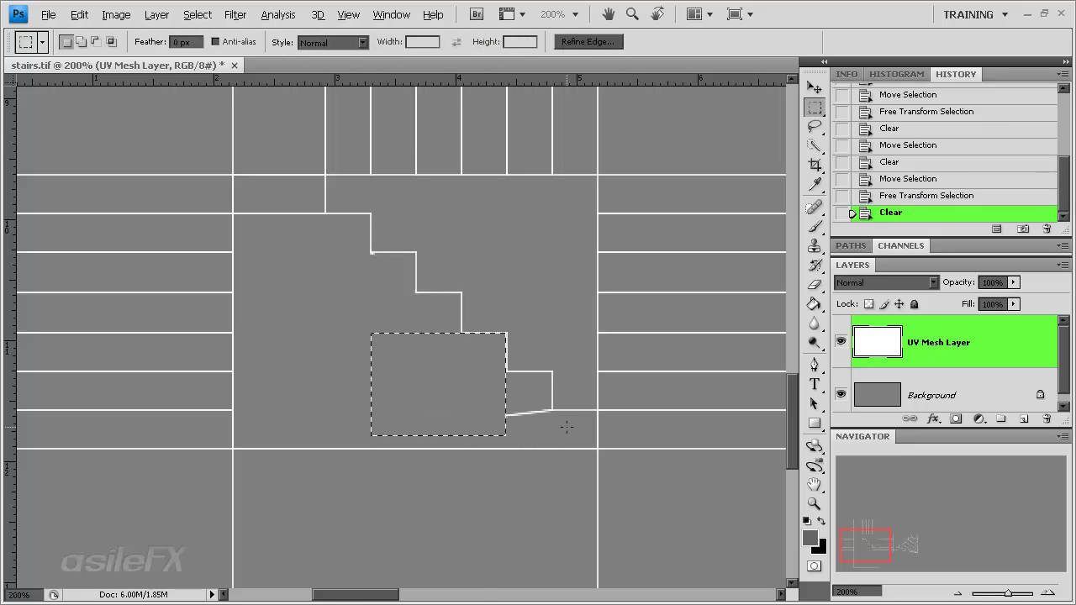
key(ctrl+d)
key(ctrl+minus)
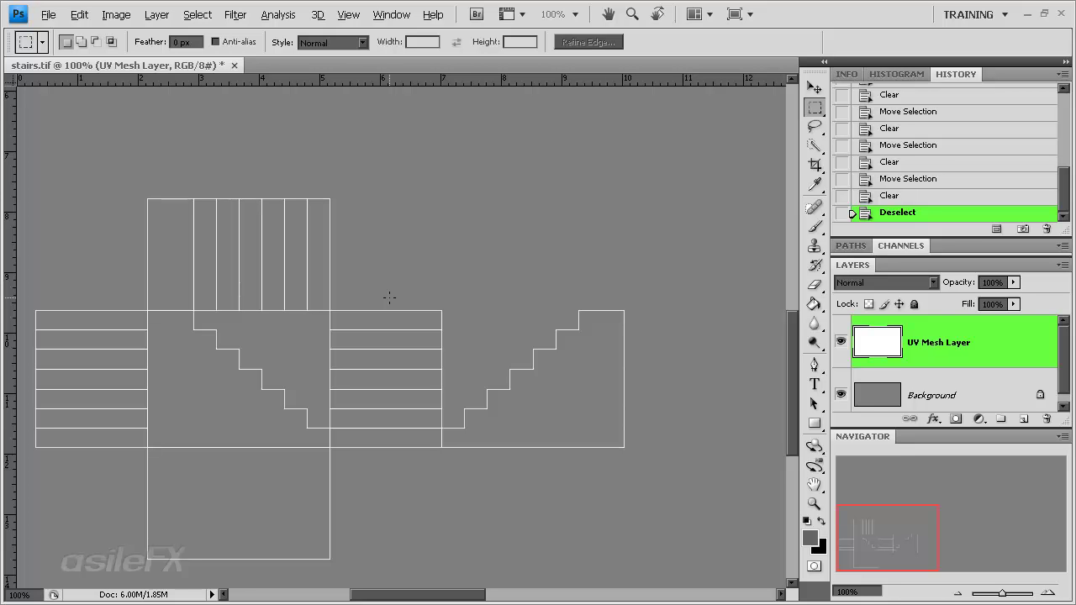
Duplicate the UV Mesh Layer, hide the copy and make the original layer active
drag(958, 342, 1022, 419)
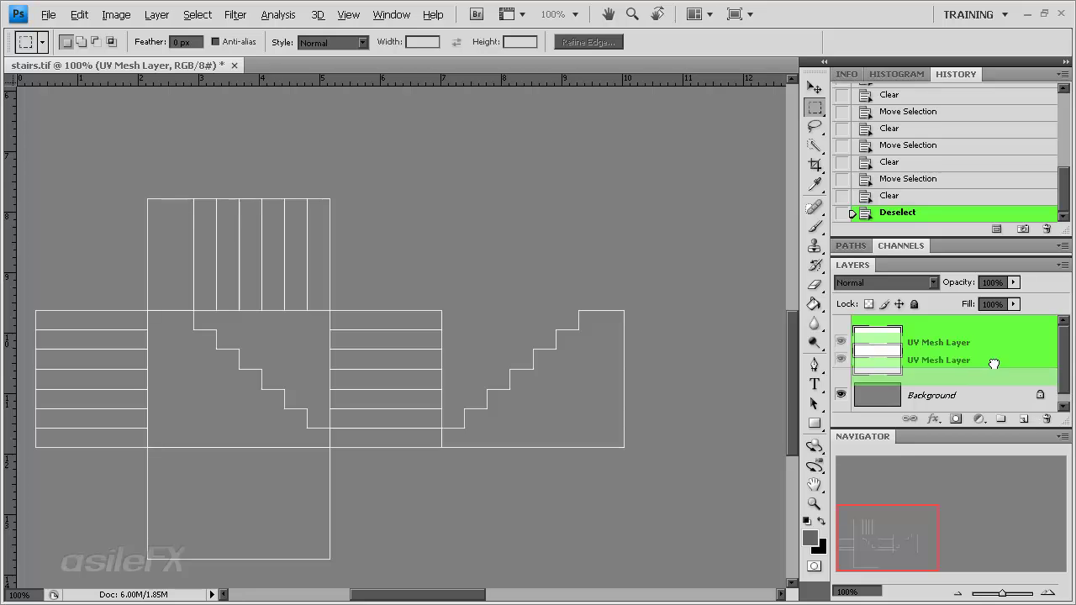
click(841, 342)
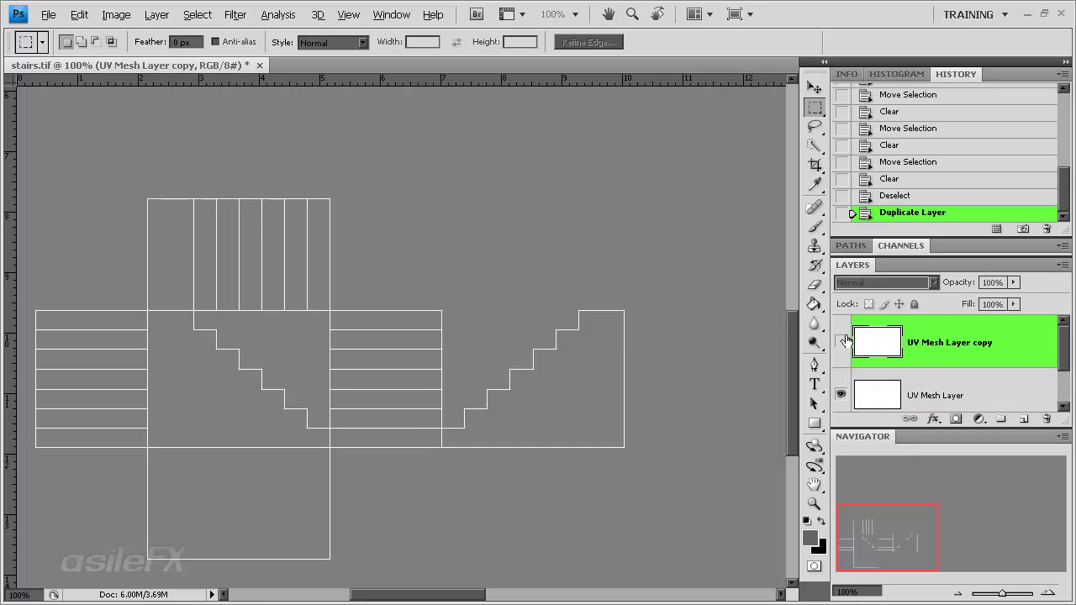
click(965, 389)
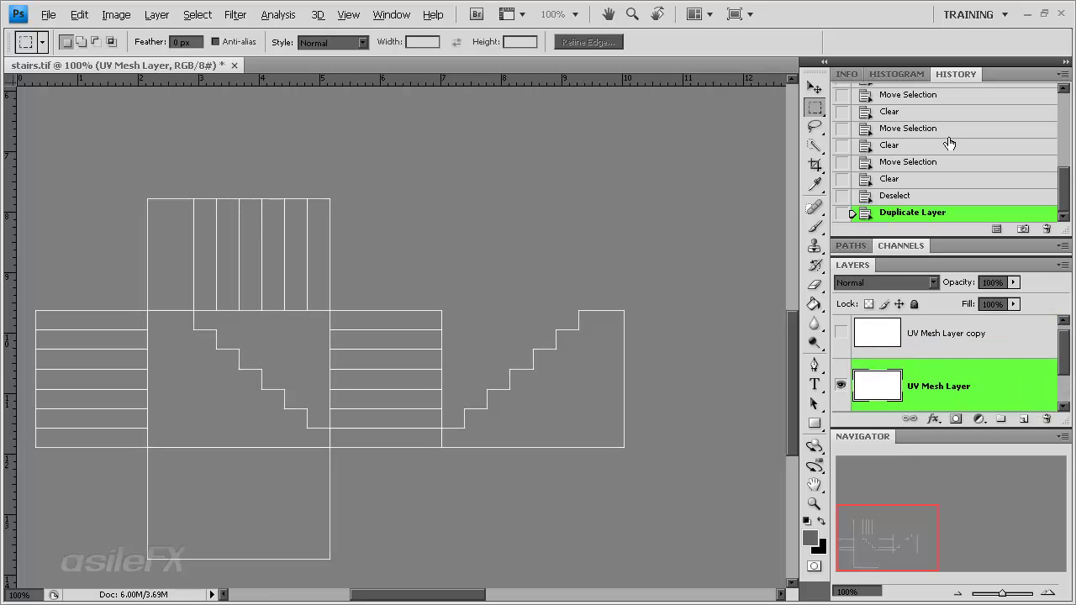
Invert the UV Mesh Layer so its white mesh lines turn black
double_click(999, 73)
click(1048, 594)
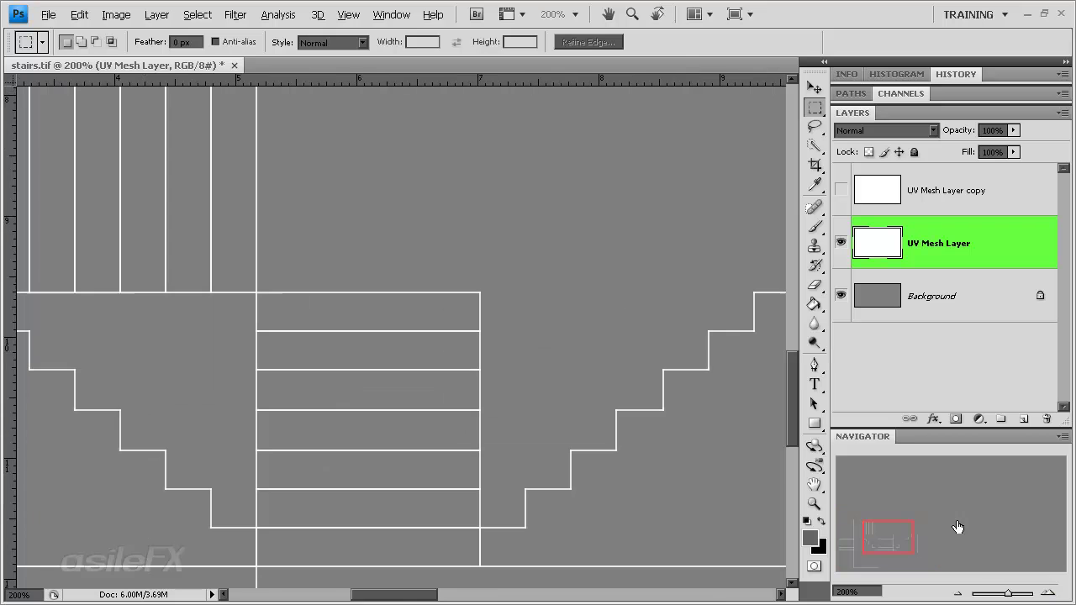
drag(900, 537, 878, 548)
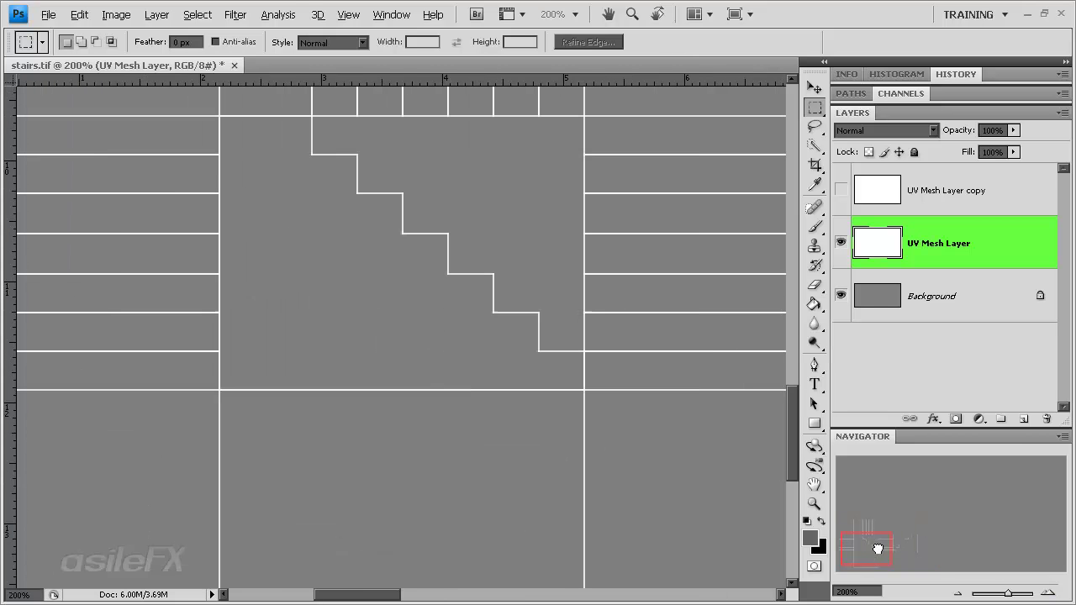
click(957, 593)
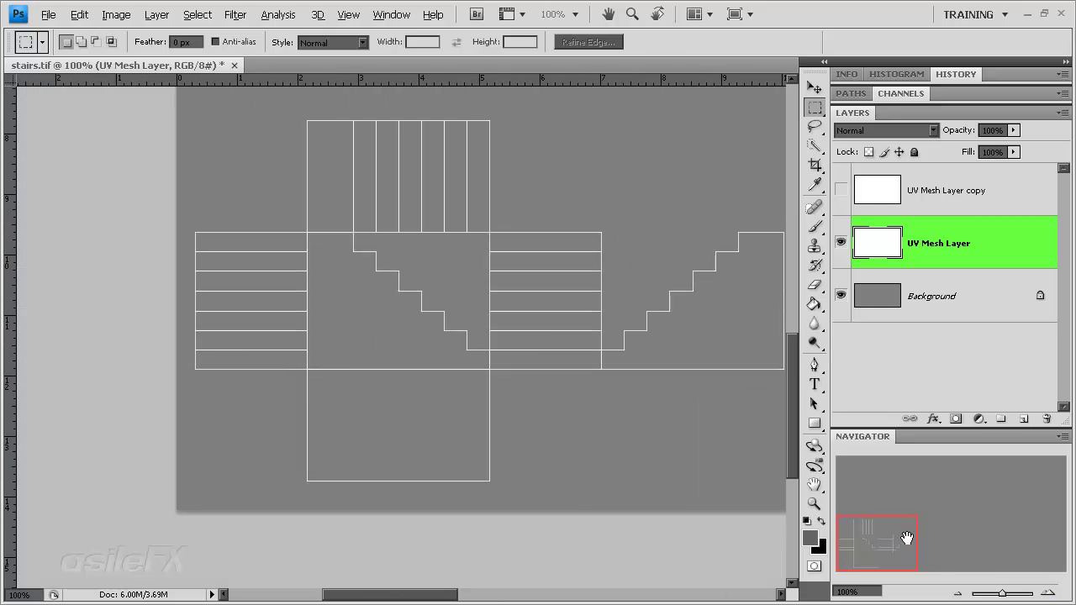
drag(905, 538, 900, 534)
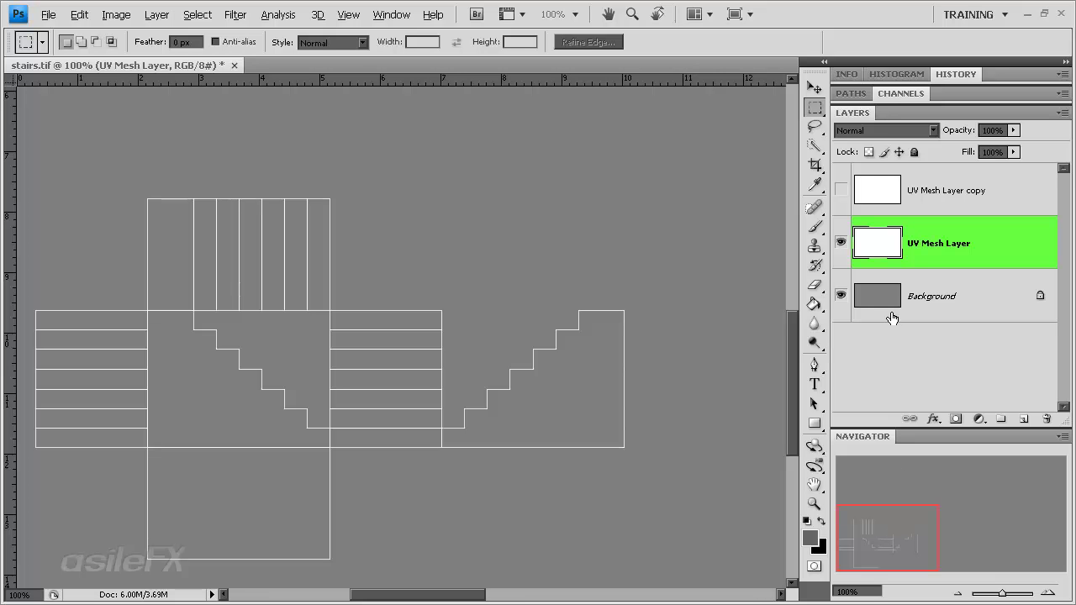
key(ctrl+i)
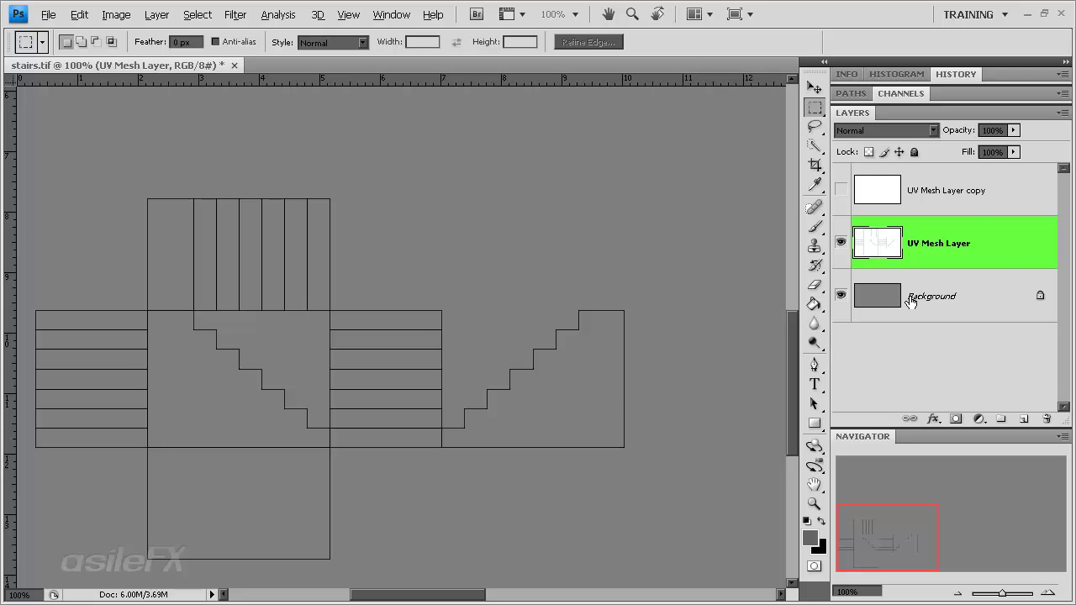
Create a new document from the current inverted state and flatten it, discarding the hidden layer
double_click(1000, 76)
click(995, 228)
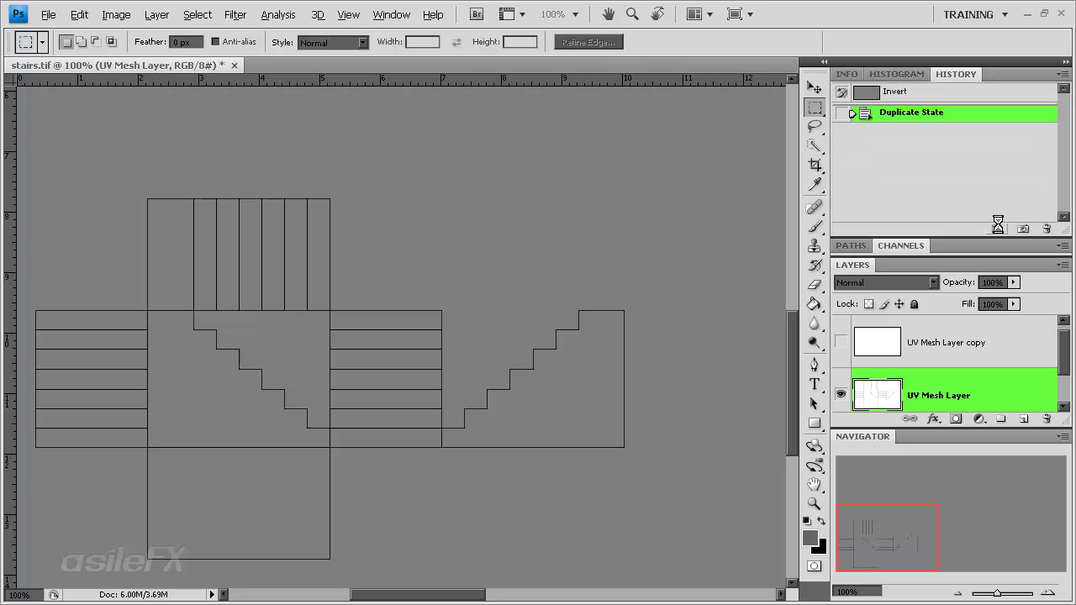
click(156, 14)
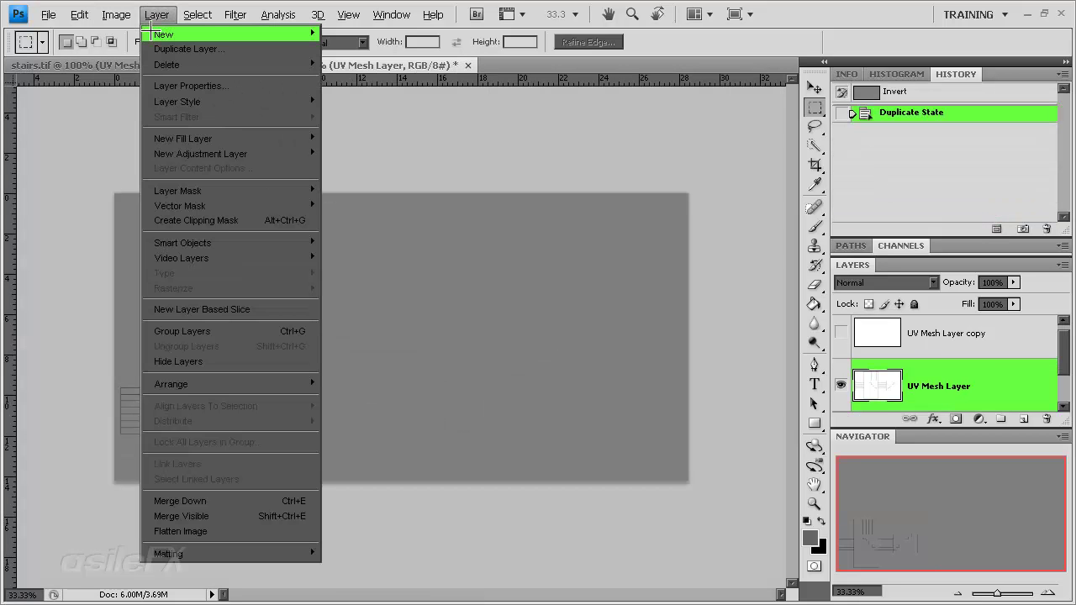
click(209, 534)
click(505, 242)
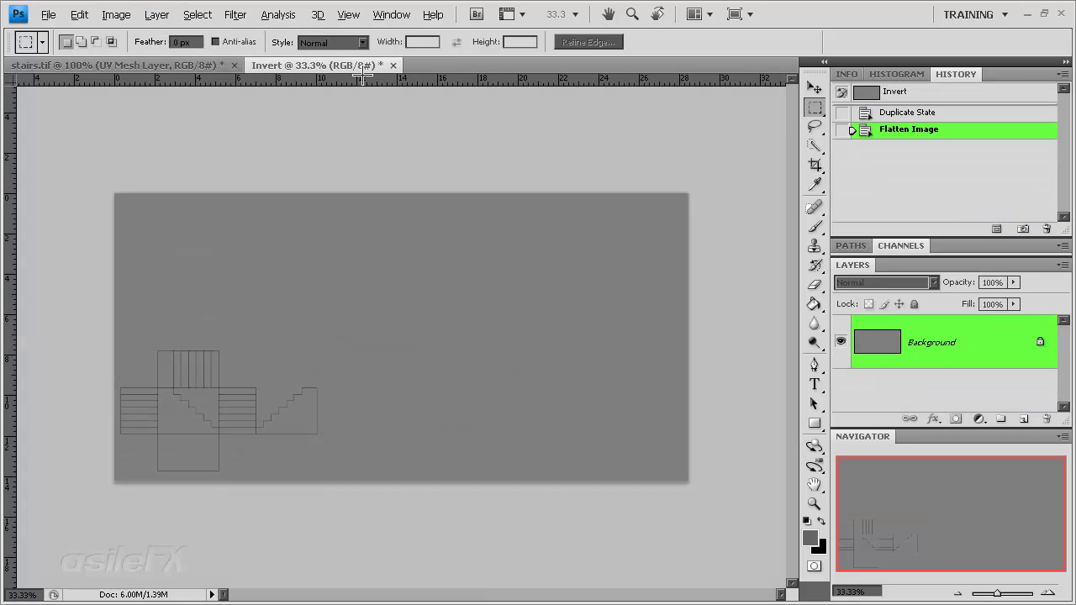
Convert the flattened mesh to a normal map with the NVIDIA NormalMapFilter, using the 4 sample filter type and Biased RGB conversion
click(235, 15)
mouse_move(353, 375)
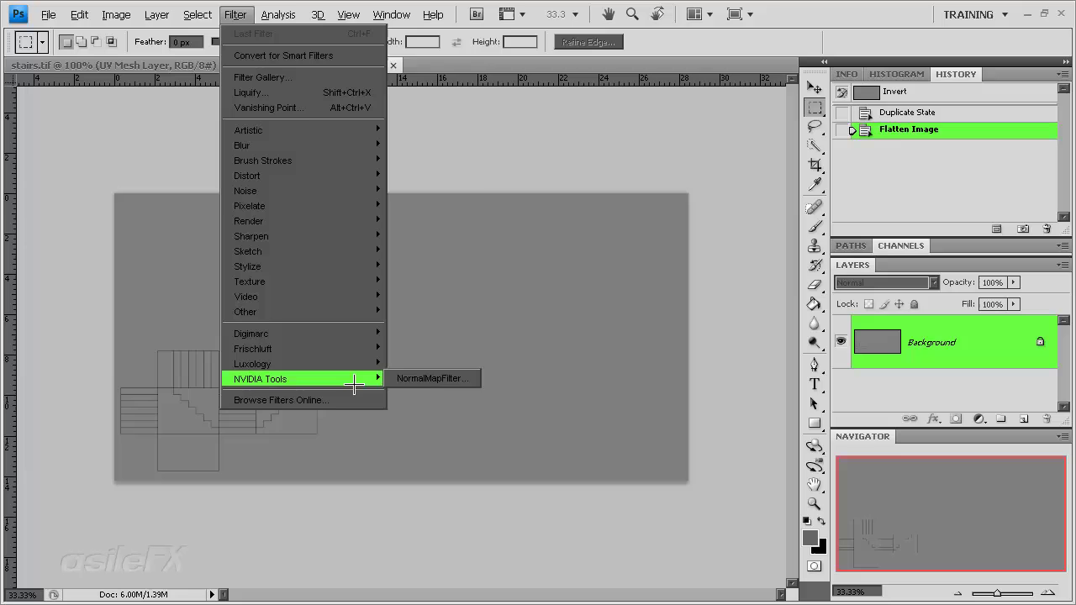
click(412, 379)
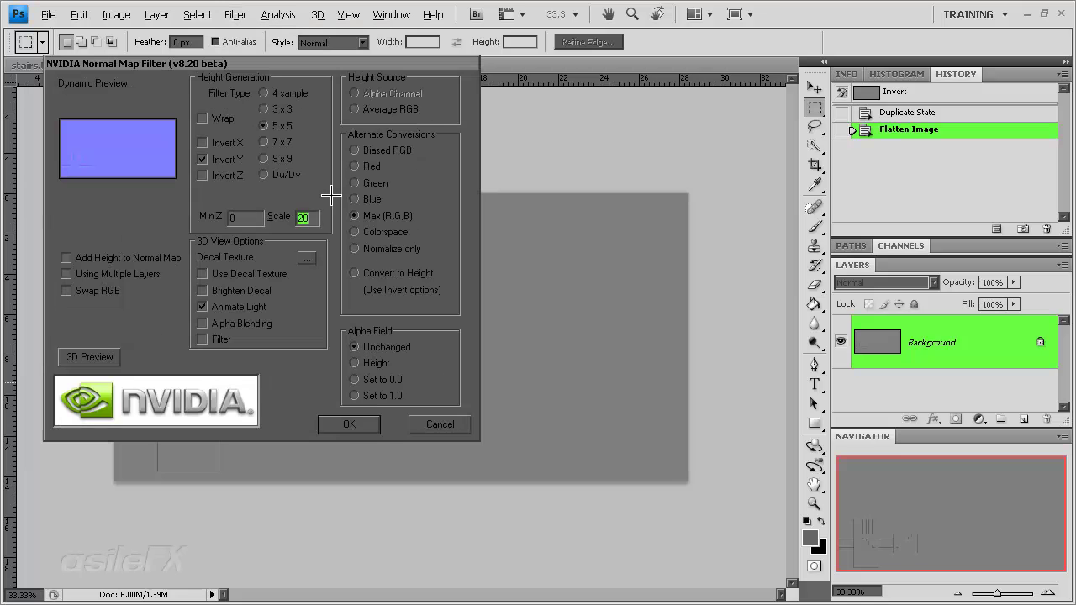
click(284, 95)
click(357, 155)
click(353, 423)
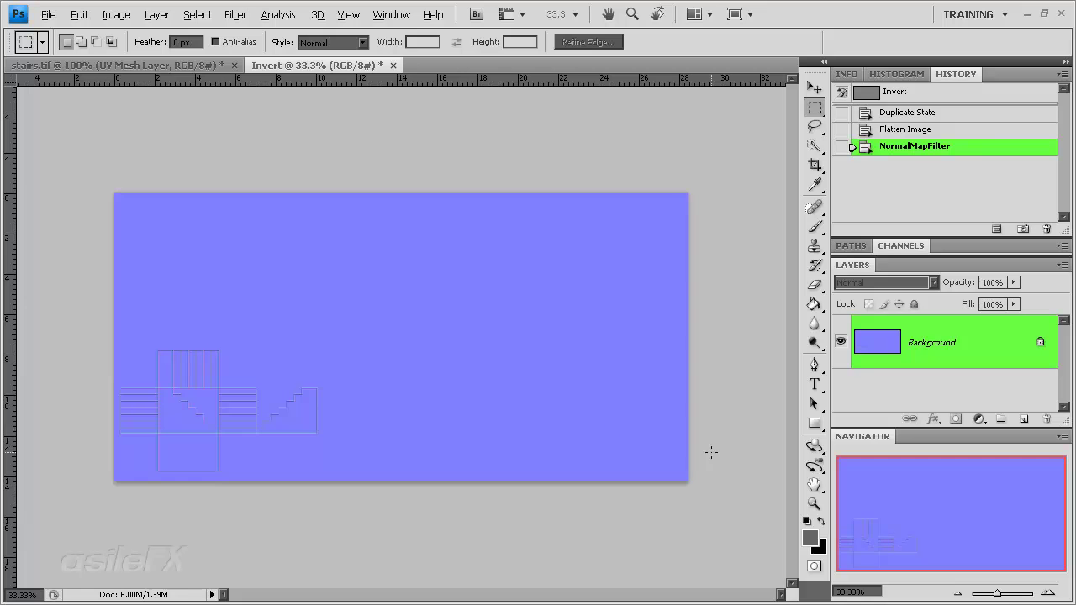
key(ctrl+1)
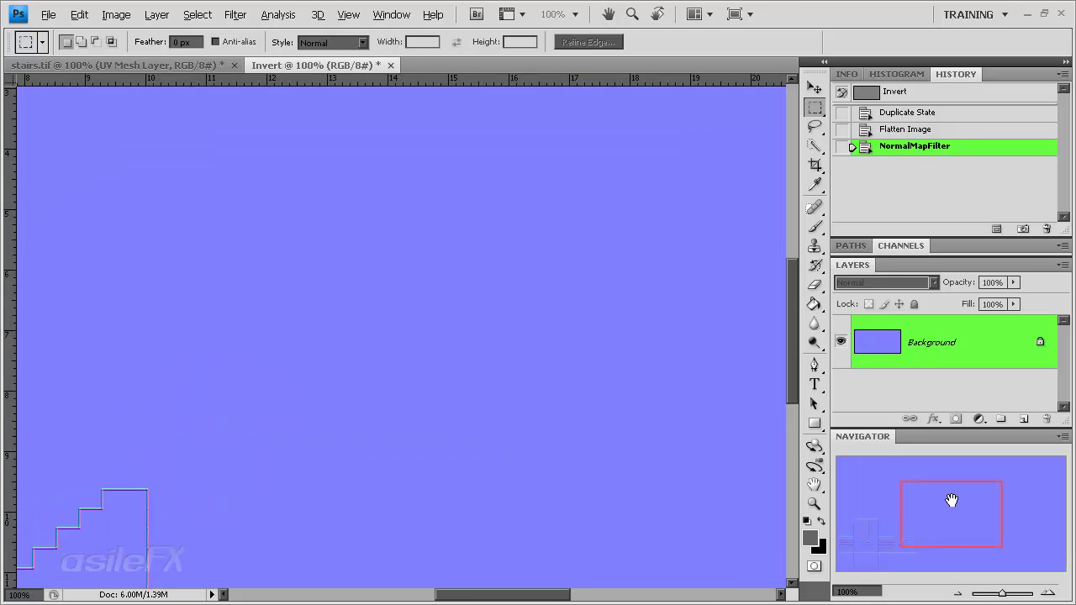
drag(953, 499, 894, 548)
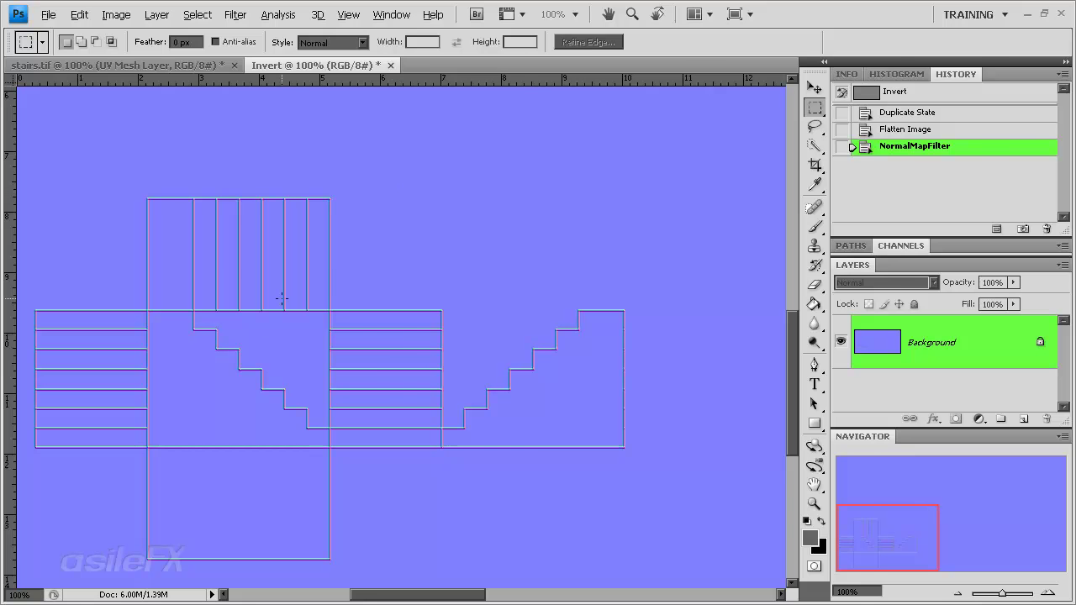
Switch to CINEMA 4D and duplicate the Building 1 Walls material
key(alt+Tab)
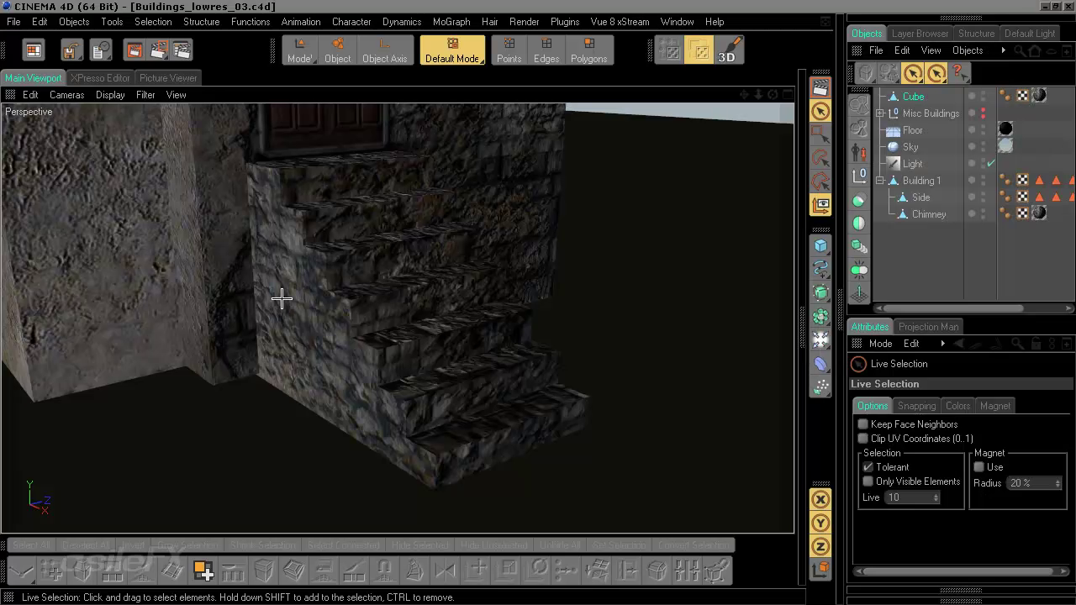
click(801, 329)
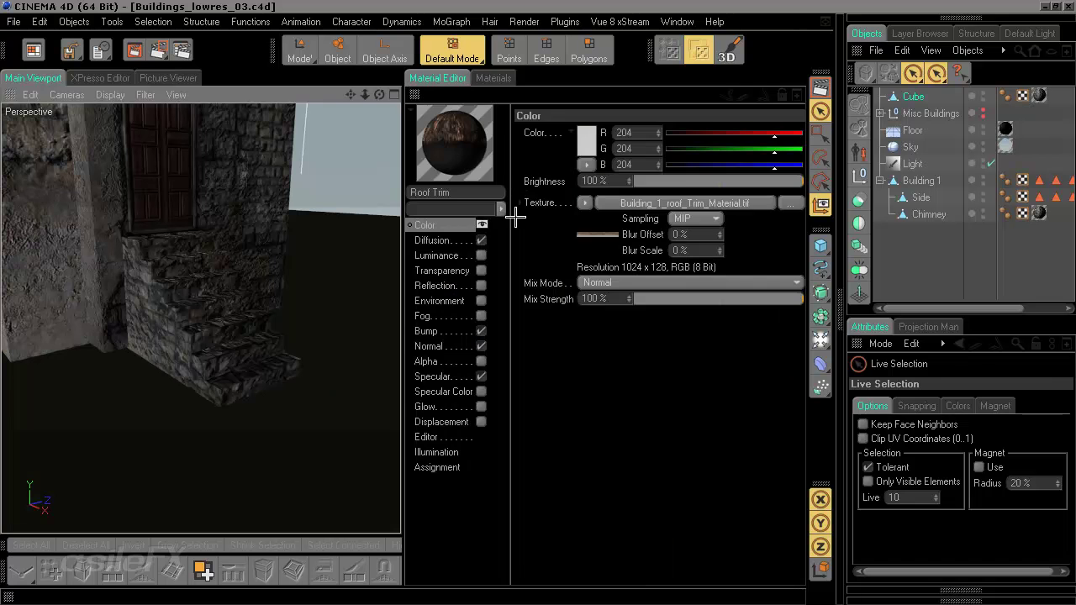
click(504, 77)
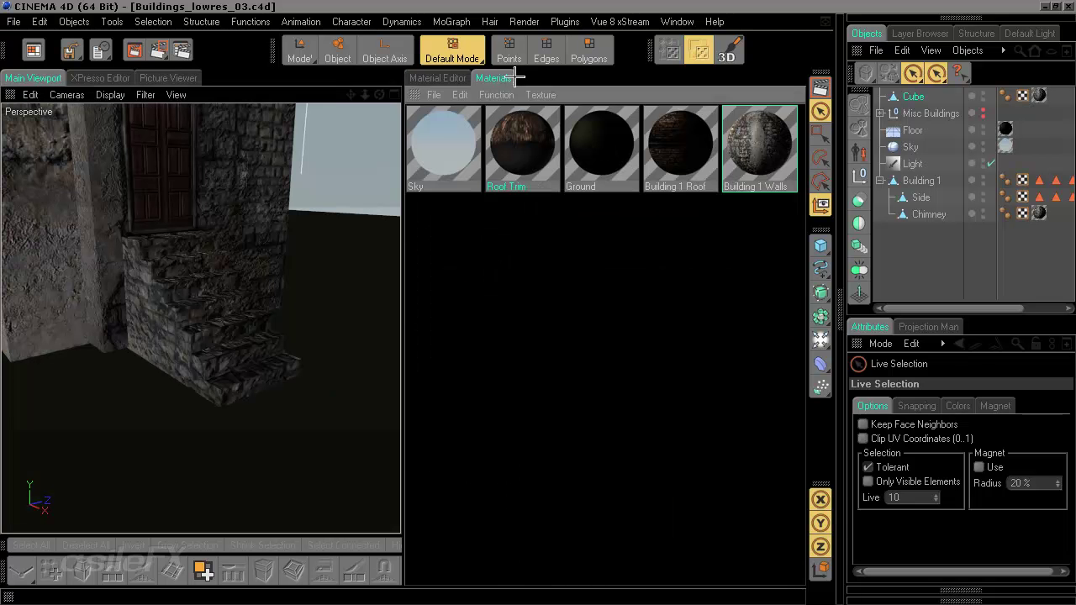
click(724, 168)
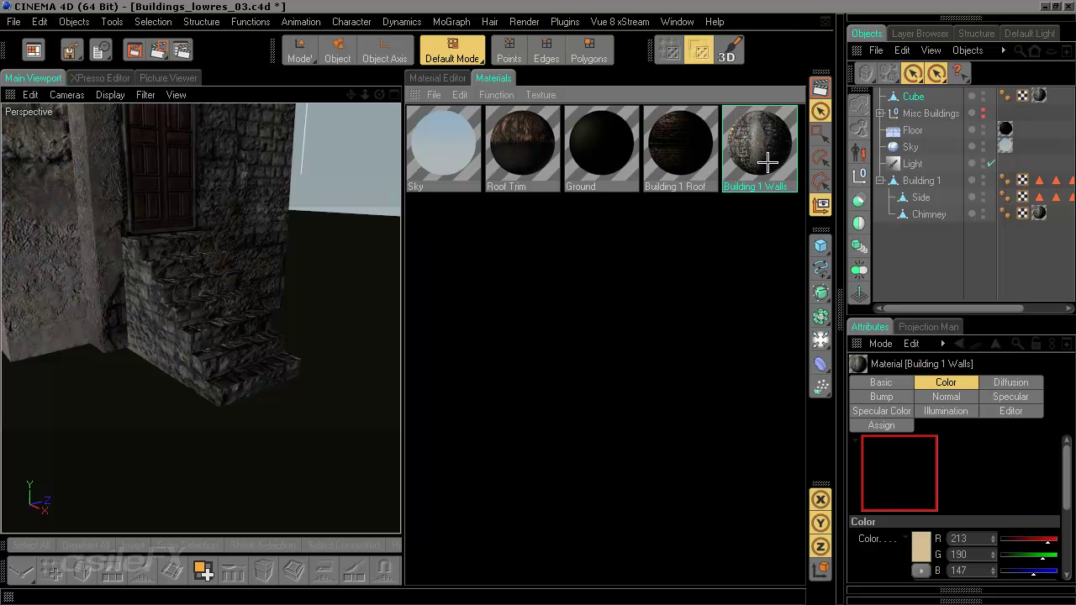
ctrl+drag(767, 162, 751, 212)
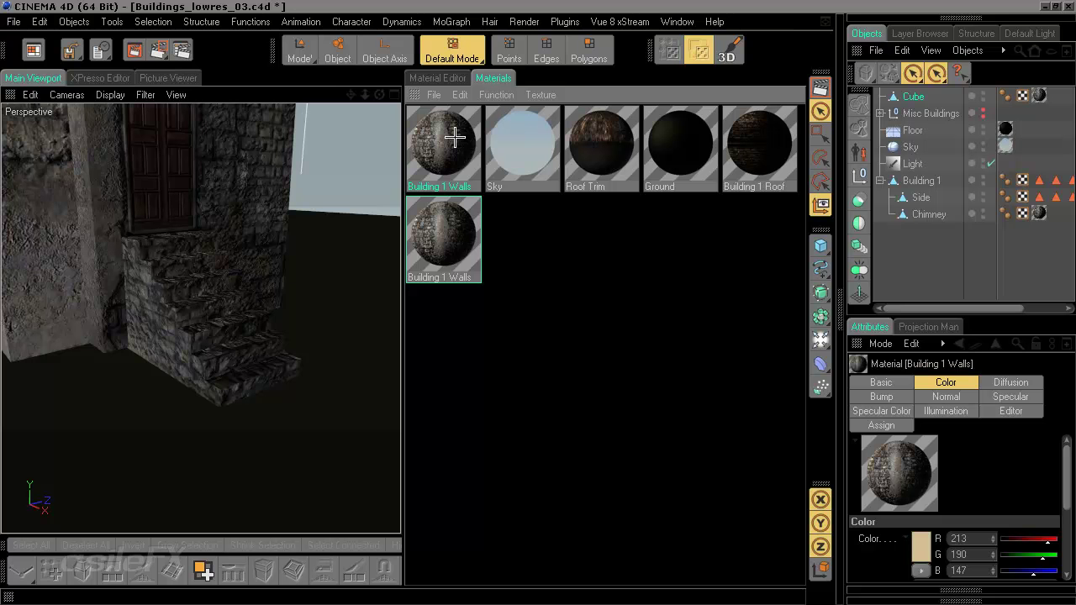
Rename the duplicated material as Building 1 Walls_stairs
double_click(469, 186)
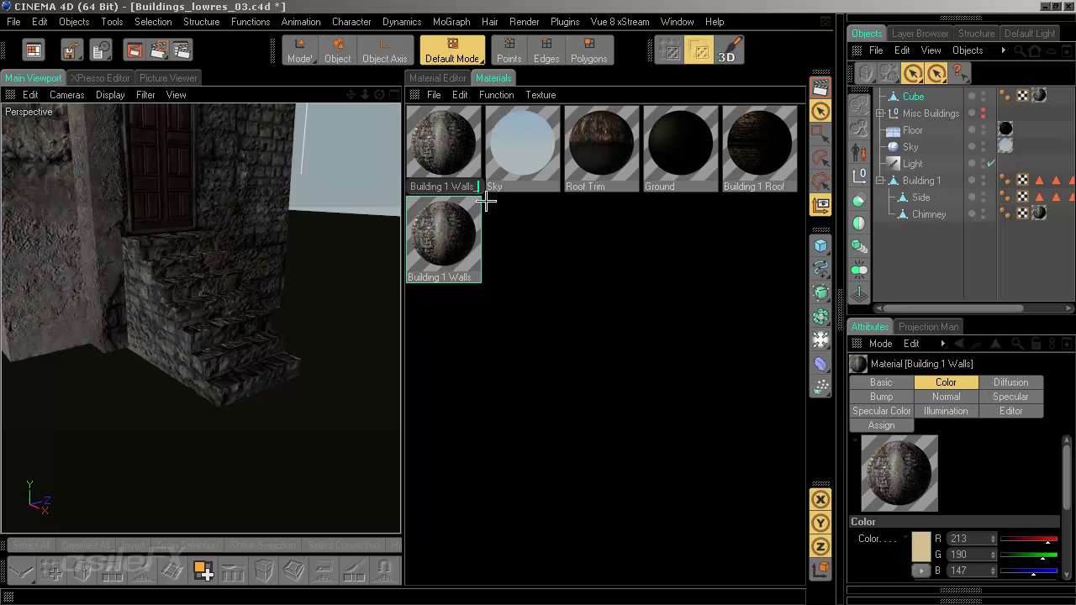
text(_stairs)
key(Return)
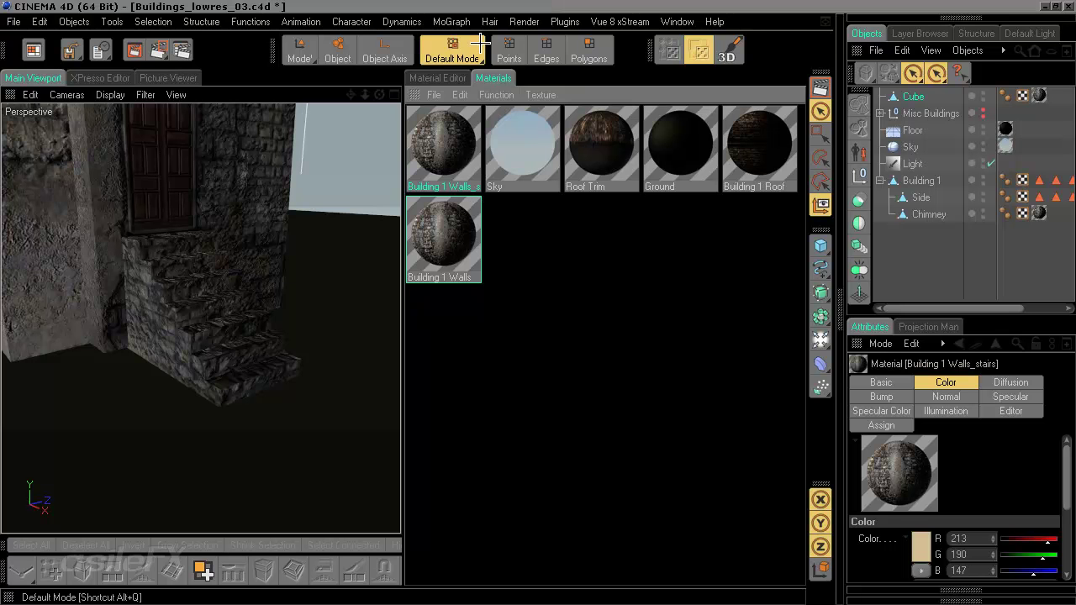
Replace the material on the Cube staircase's texture tag with the Building 1 Walls_stairs material
click(493, 362)
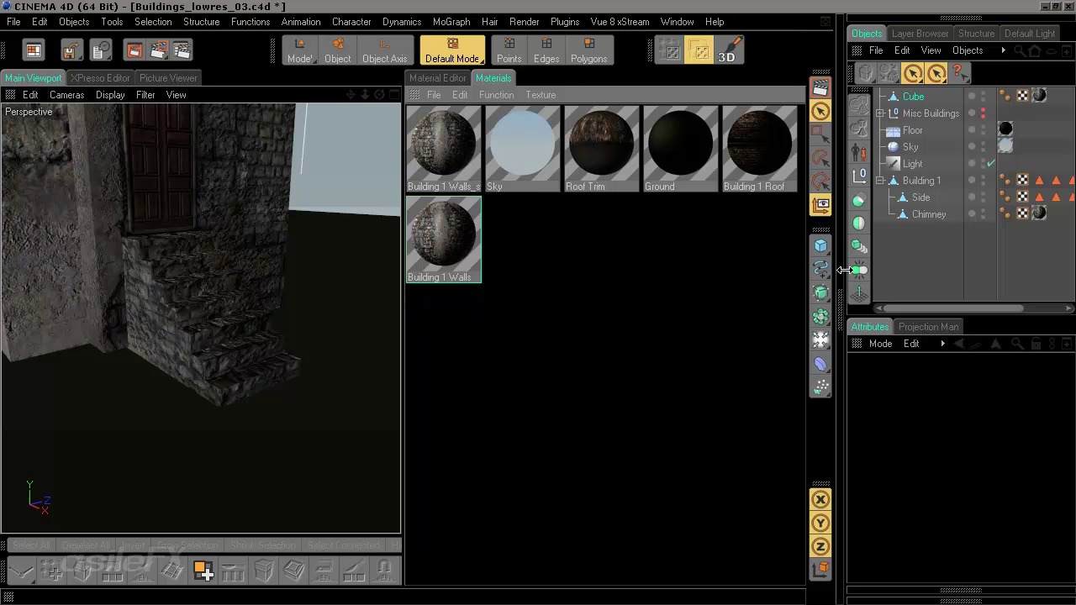
drag(844, 270, 769, 270)
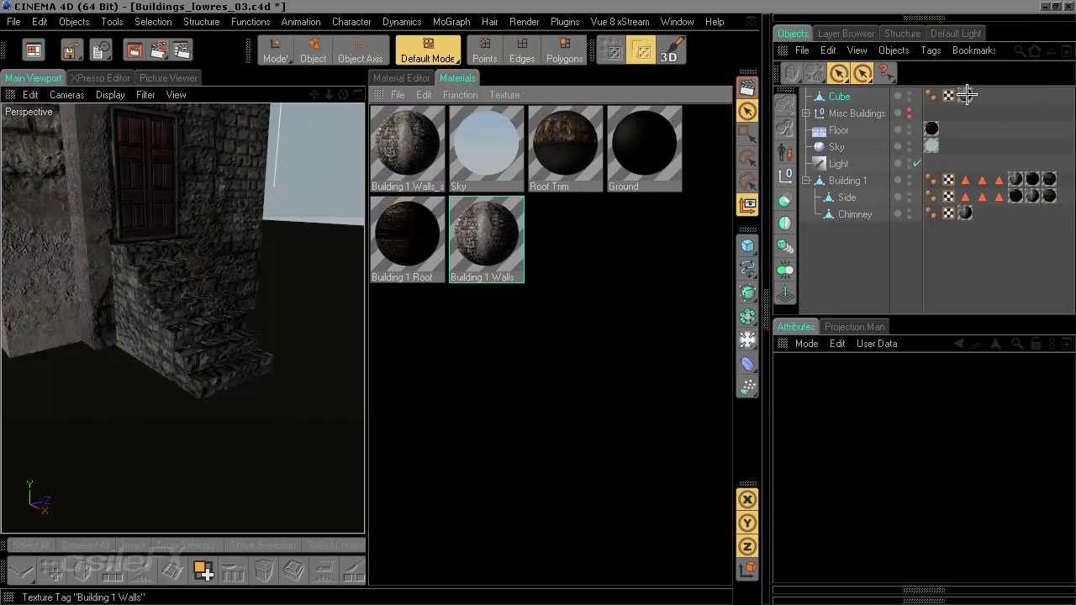
drag(407, 143, 966, 99)
Load Stairs_normal_edges as the Normal channel texture of the Building 1 Walls_stairs material
double_click(396, 135)
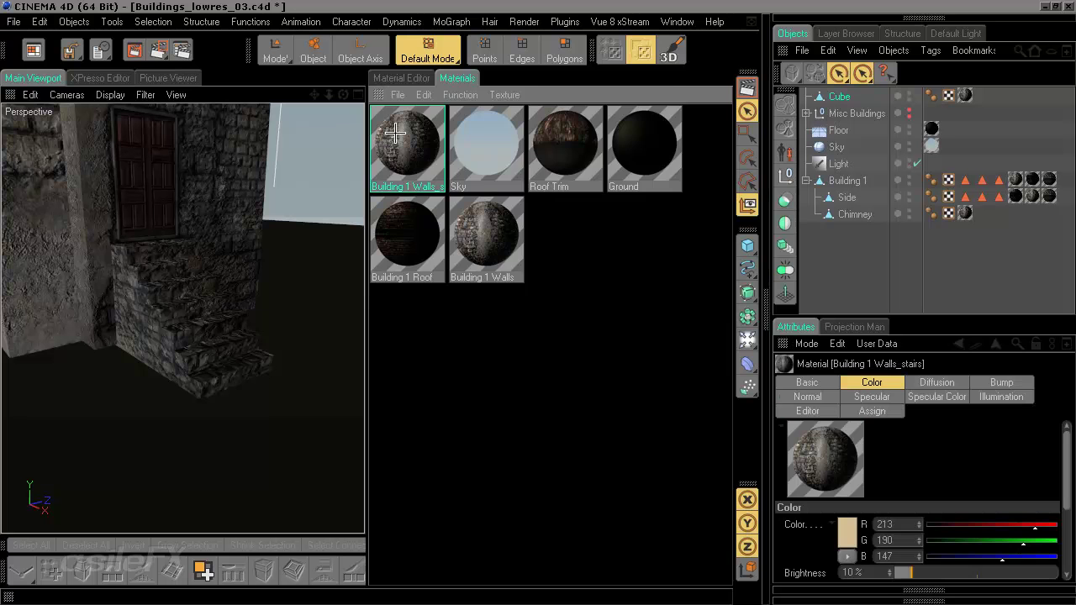
click(421, 348)
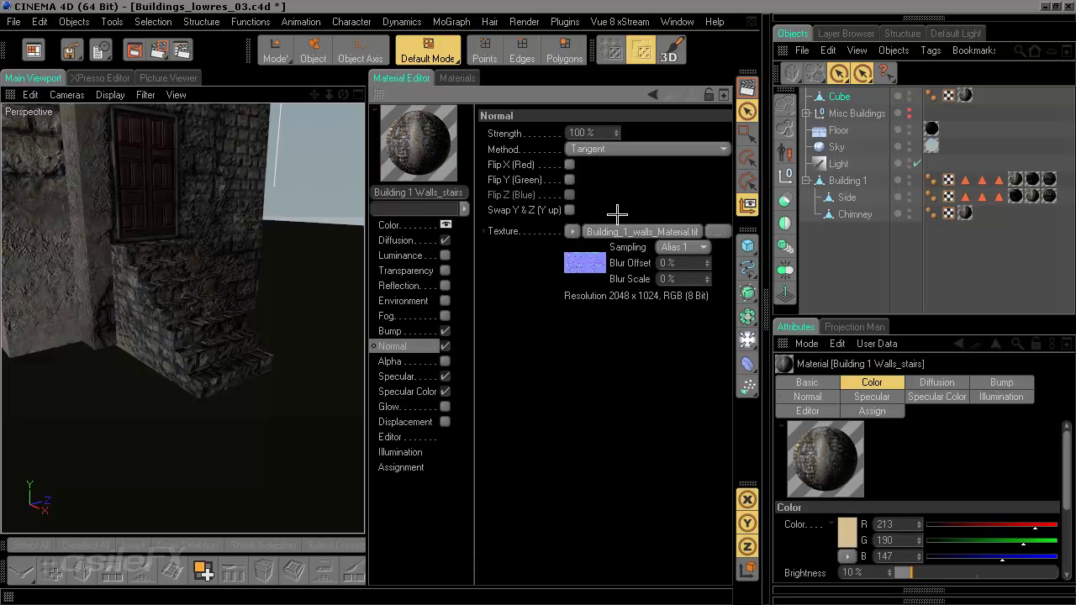
click(710, 231)
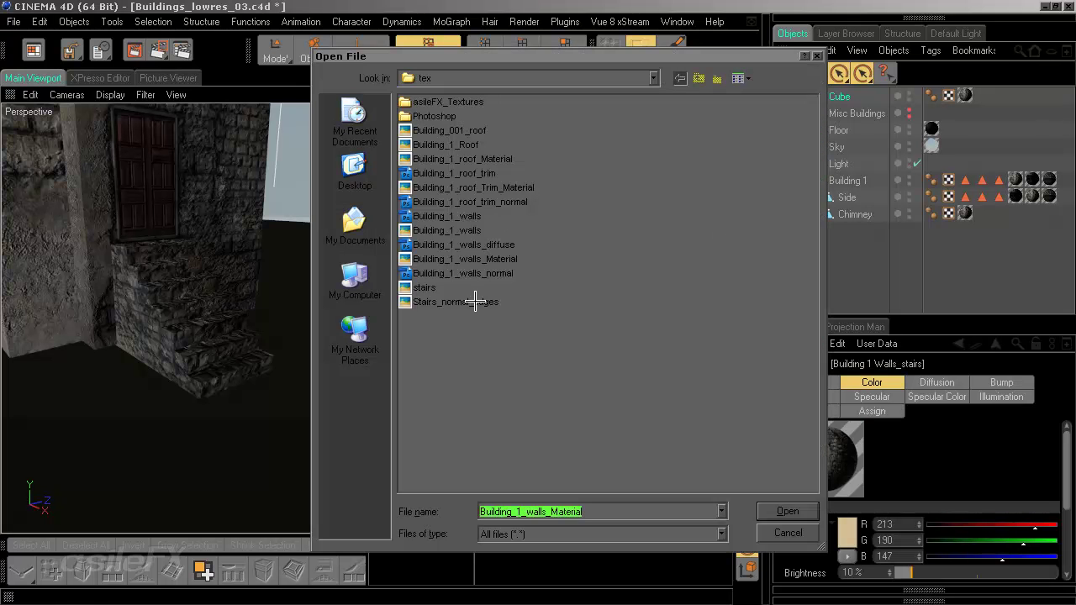
click(454, 301)
click(786, 510)
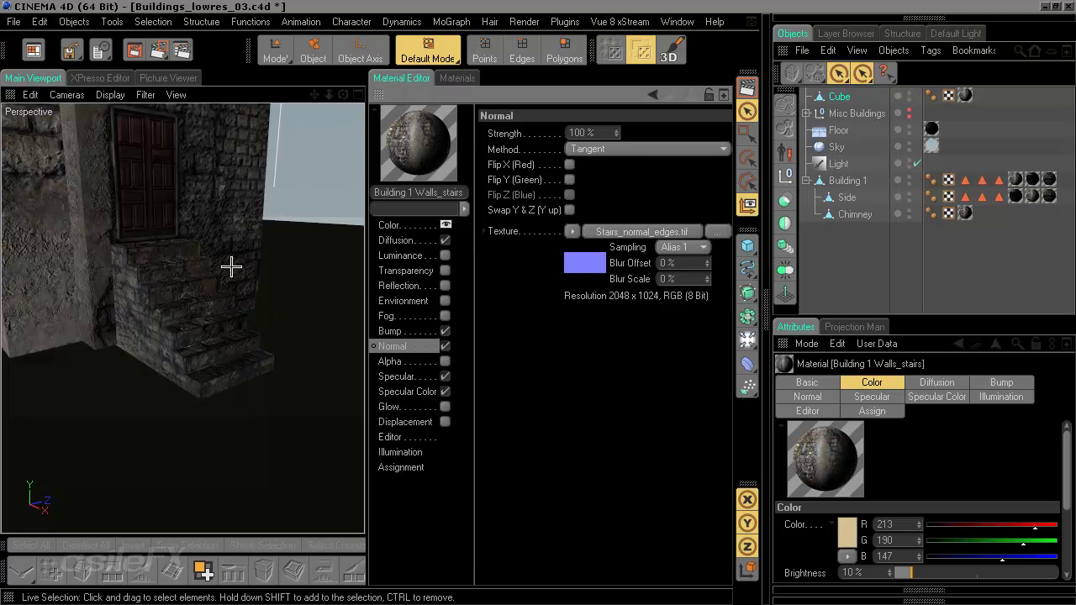
Examine the normal-mapped step edges of the staircase up close in an enlarged viewport
ctrl+click(380, 102)
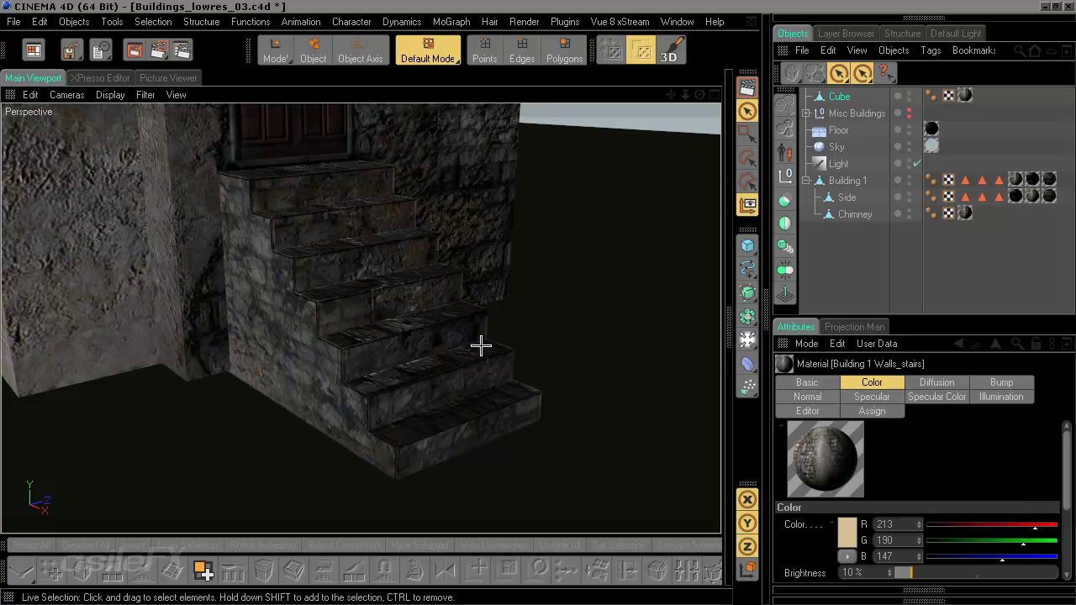
alt+drag(413, 379, 407, 389)
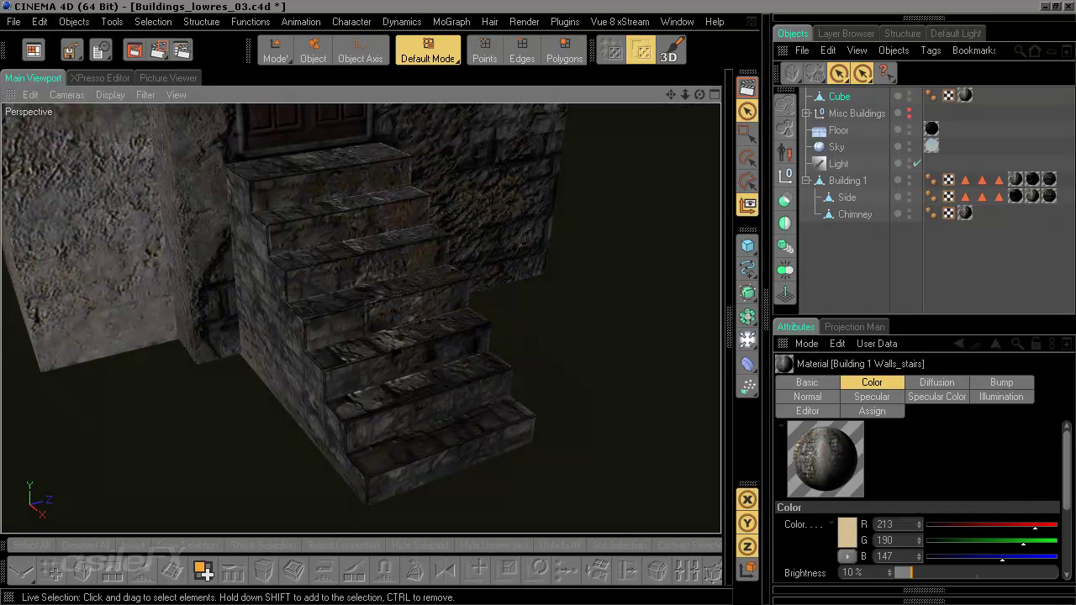
scroll(413, 379, up, 5)
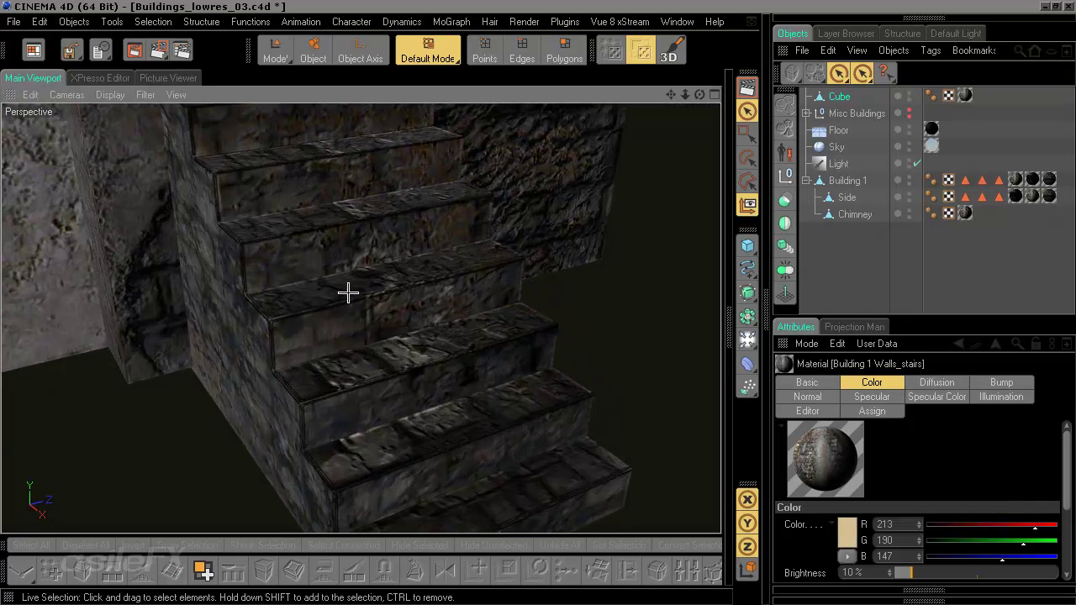
Render the staircase from its other side and set the Phong Angle of the Cube's Phong tag to 30°
alt+drag(450, 367, 273, 386)
click(747, 87)
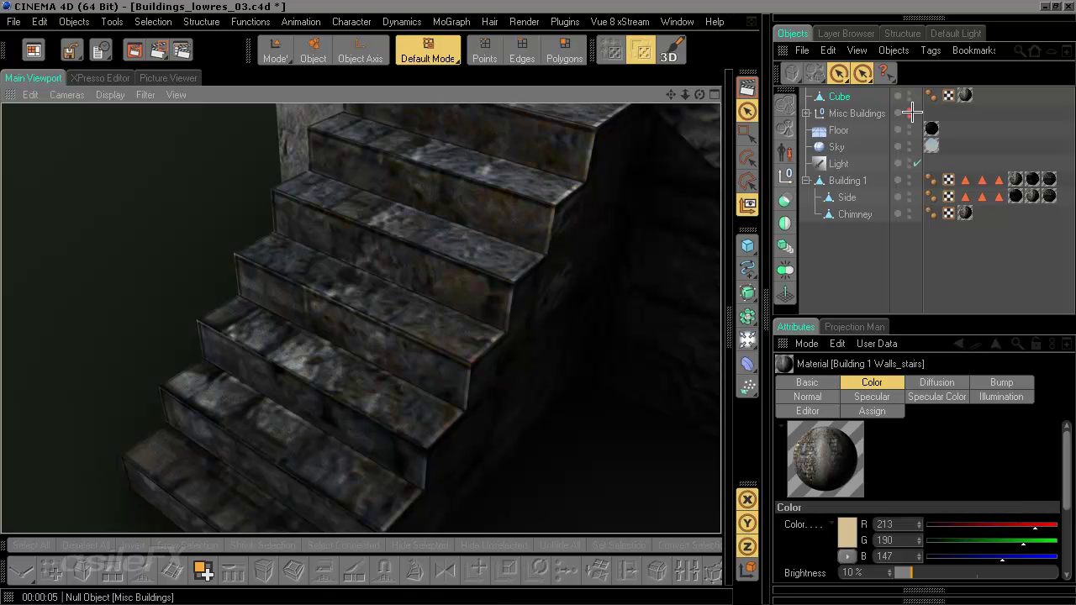
click(931, 95)
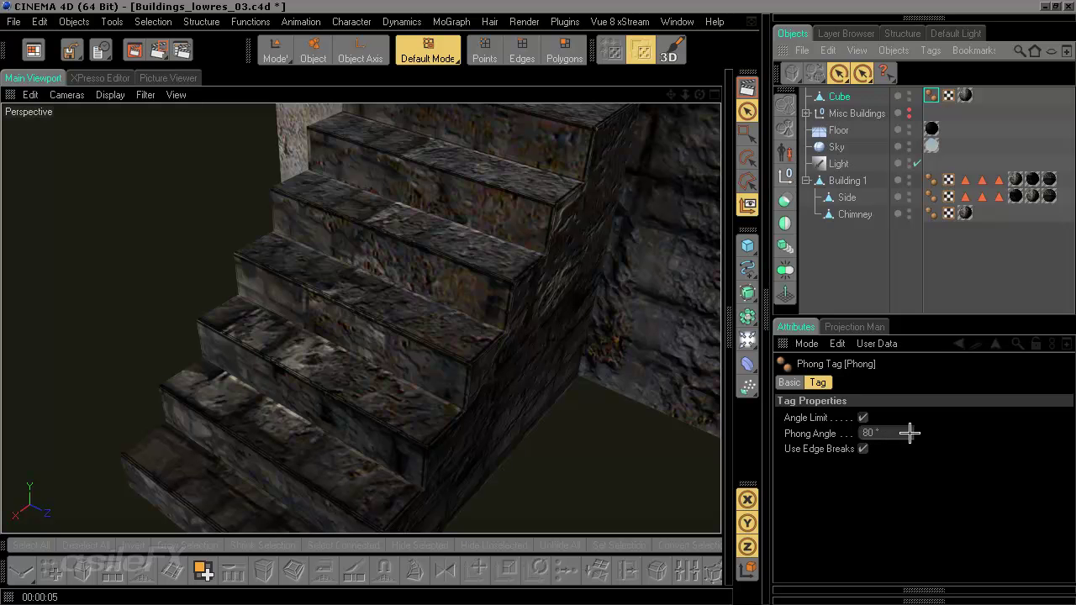
mouse_move(909, 432)
mouse_down()
mouse_move(893, 433)
mouse_move(975, 433)
mouse_move(853, 433)
mouse_move(972, 433)
mouse_move(908, 432)
mouse_up()
Render the staircase with the house from two distant angles and examine the step edges up close
scroll(393, 363, down, 8)
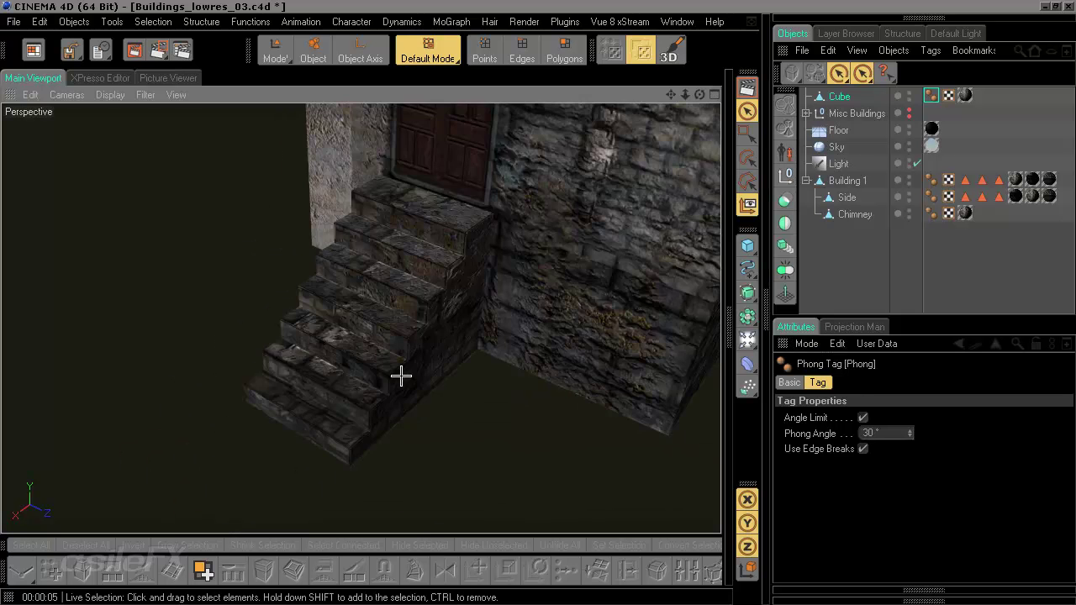
alt+middle_drag(392, 364, 418, 386)
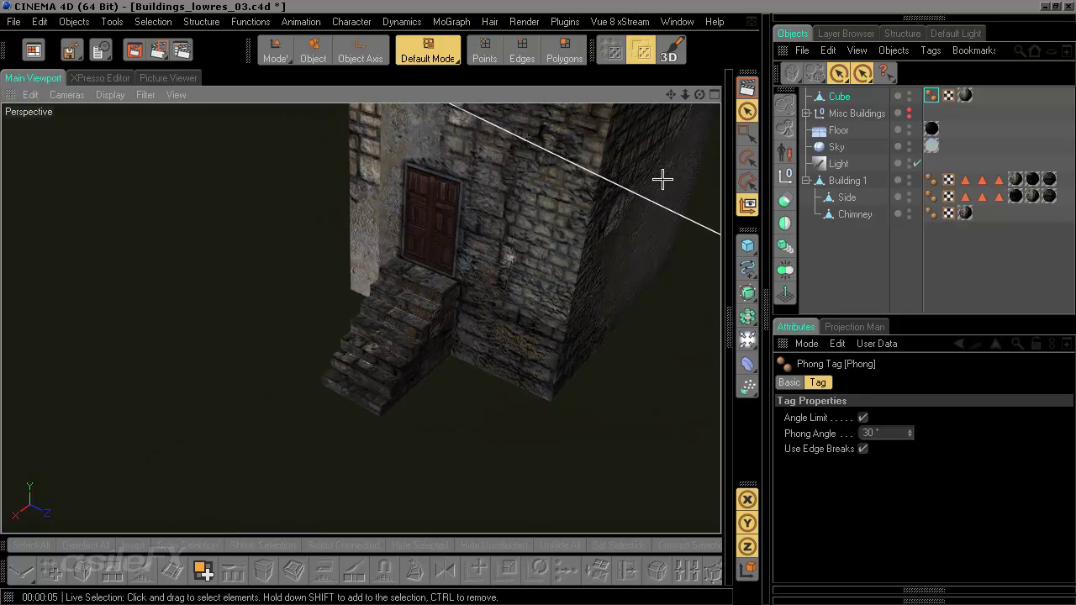
click(747, 88)
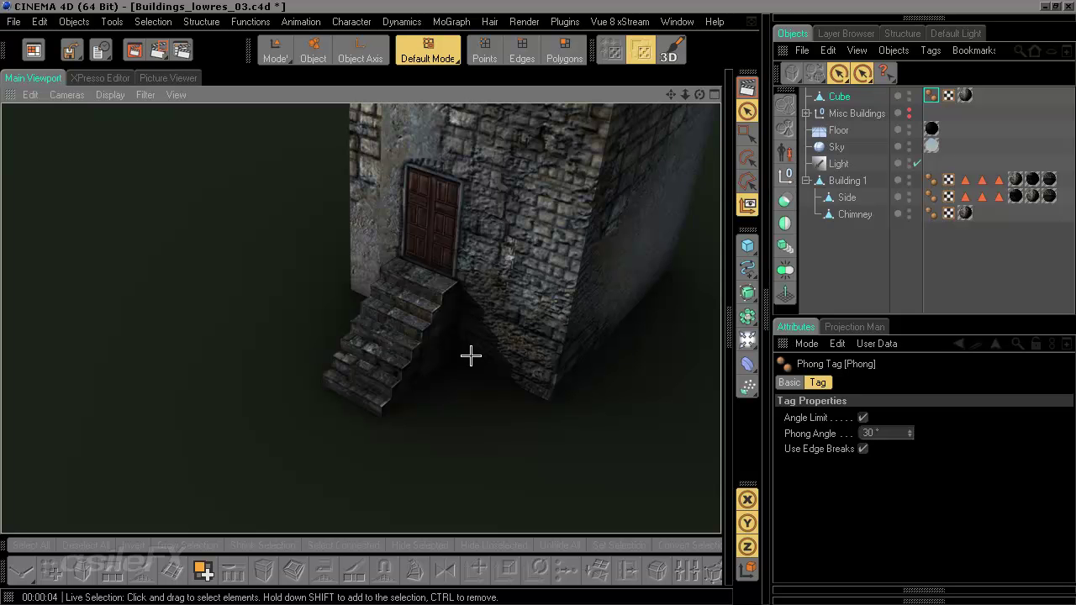
alt+drag(471, 357, 401, 384)
scroll(542, 321, down, 5)
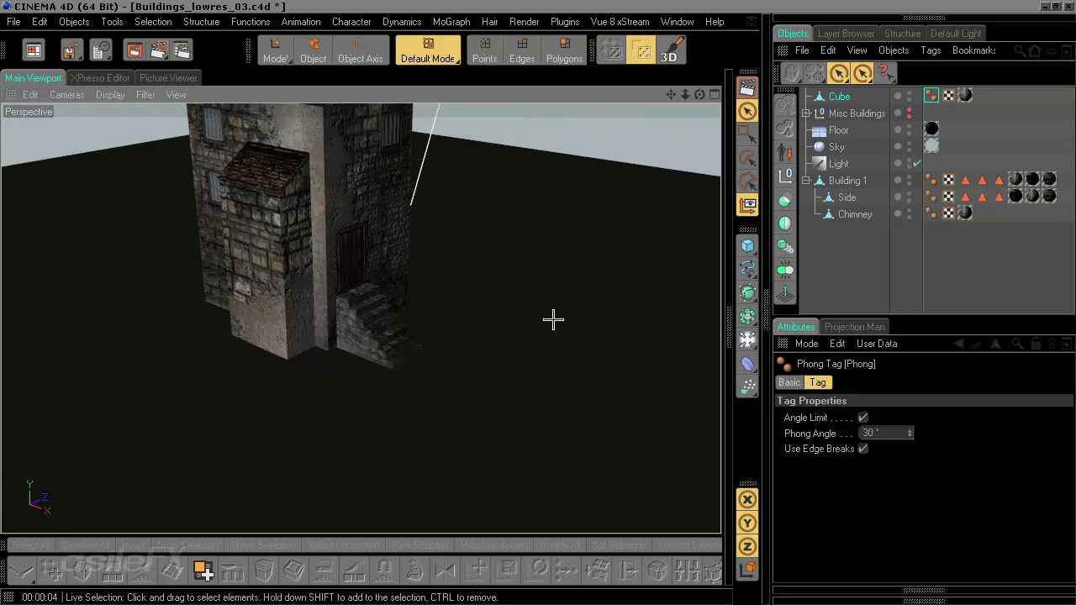
click(745, 87)
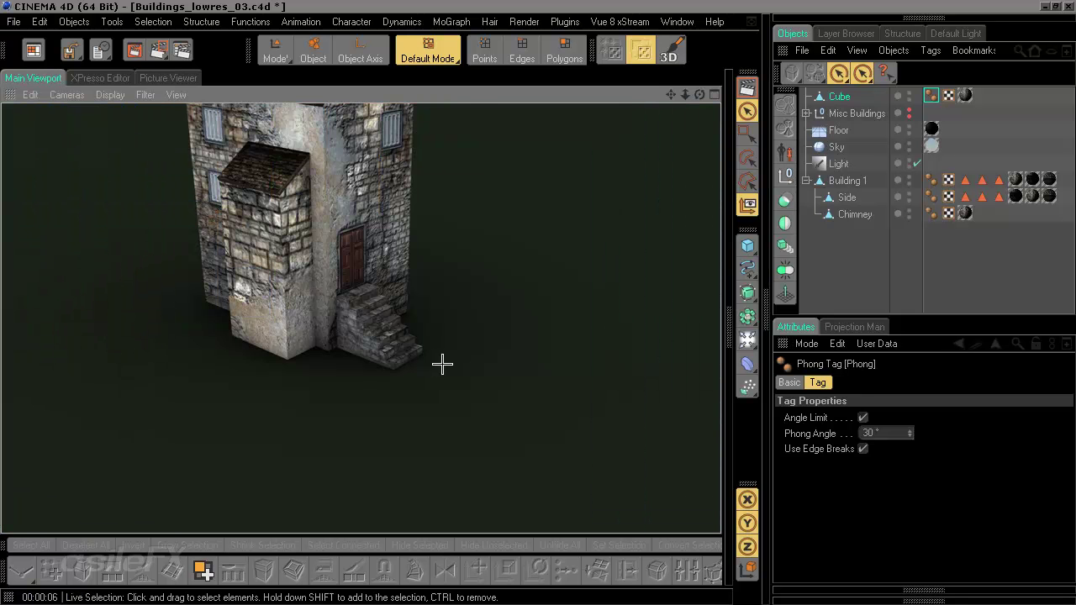
scroll(442, 363, up, 10)
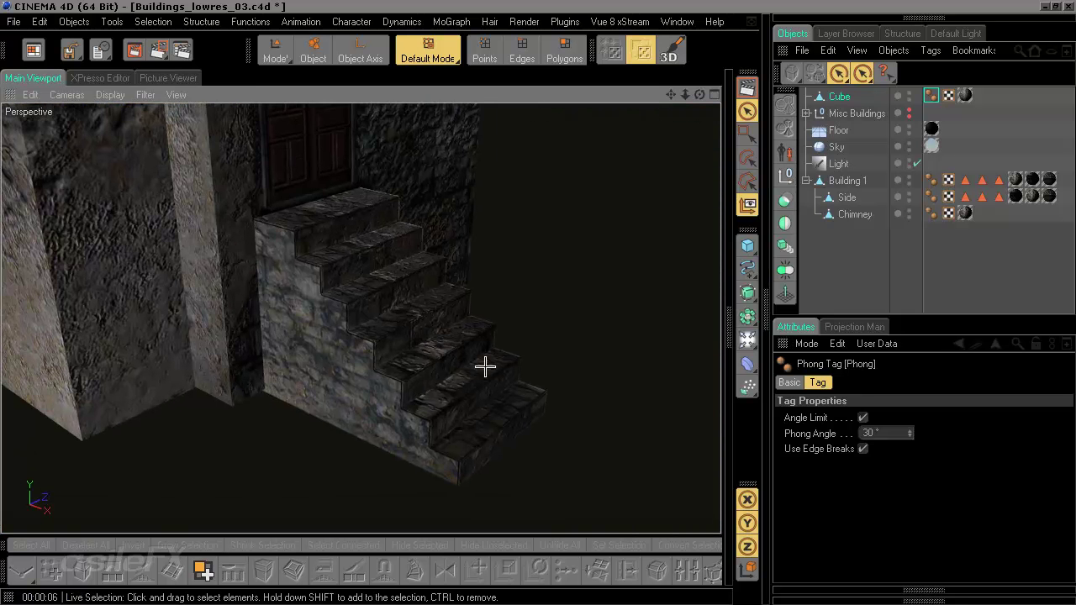
scroll(485, 367, up, 6)
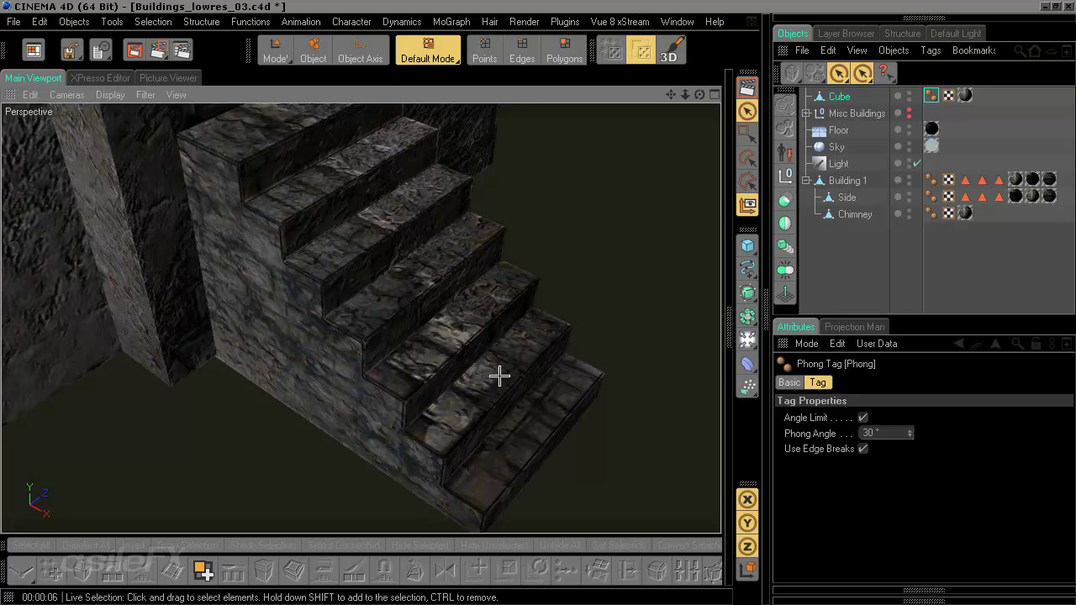
scroll(547, 336, up, 3)
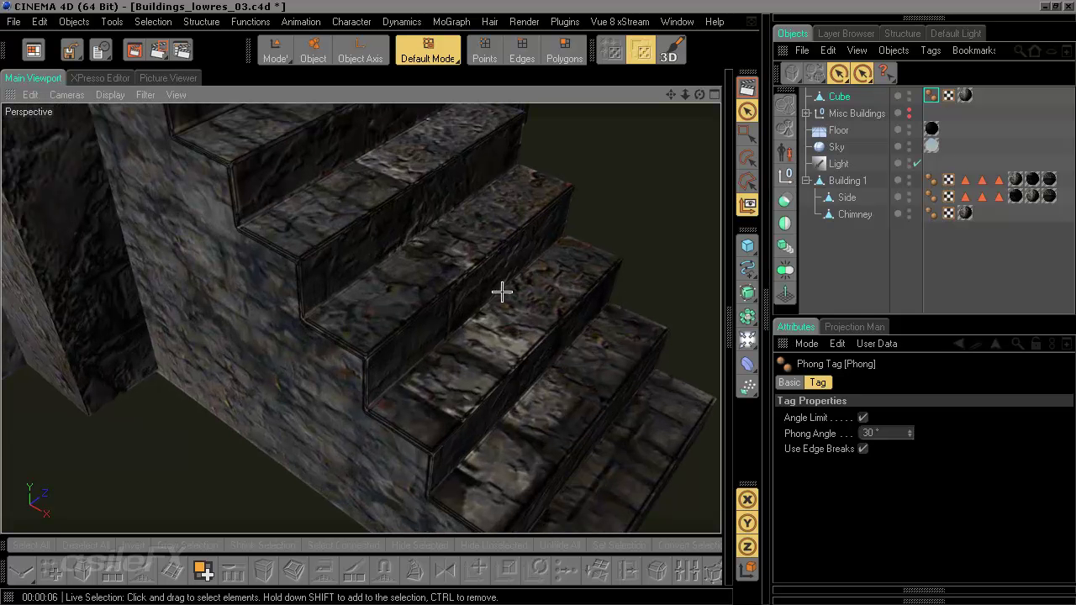
scroll(488, 356, down, 3)
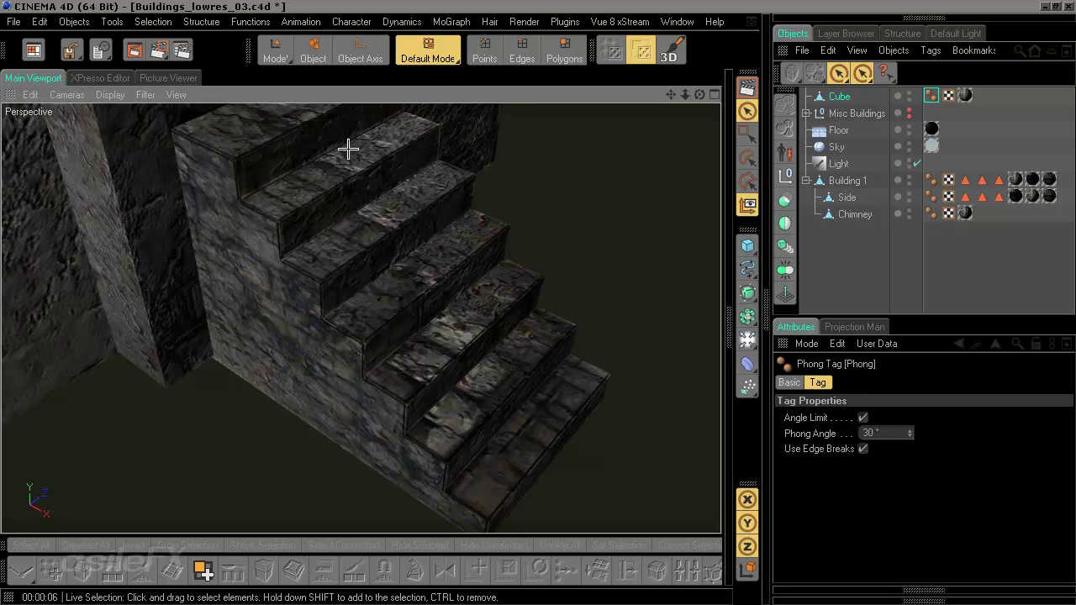
scroll(464, 263, down, 2)
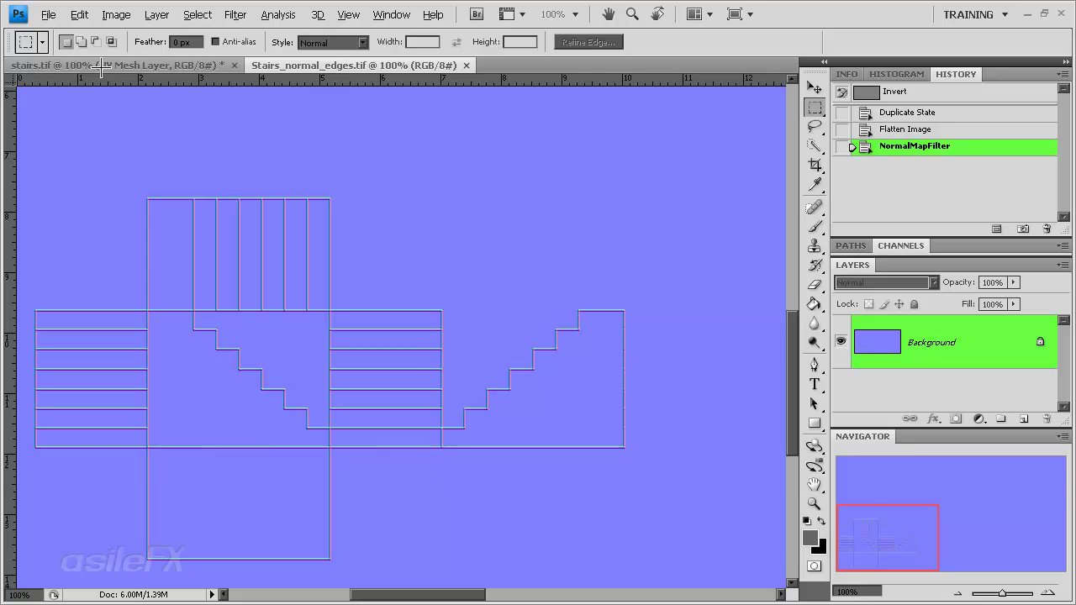
Switch to Photoshop and open the Building_1_walls_Material image from the tex folder
click(48, 14)
click(67, 48)
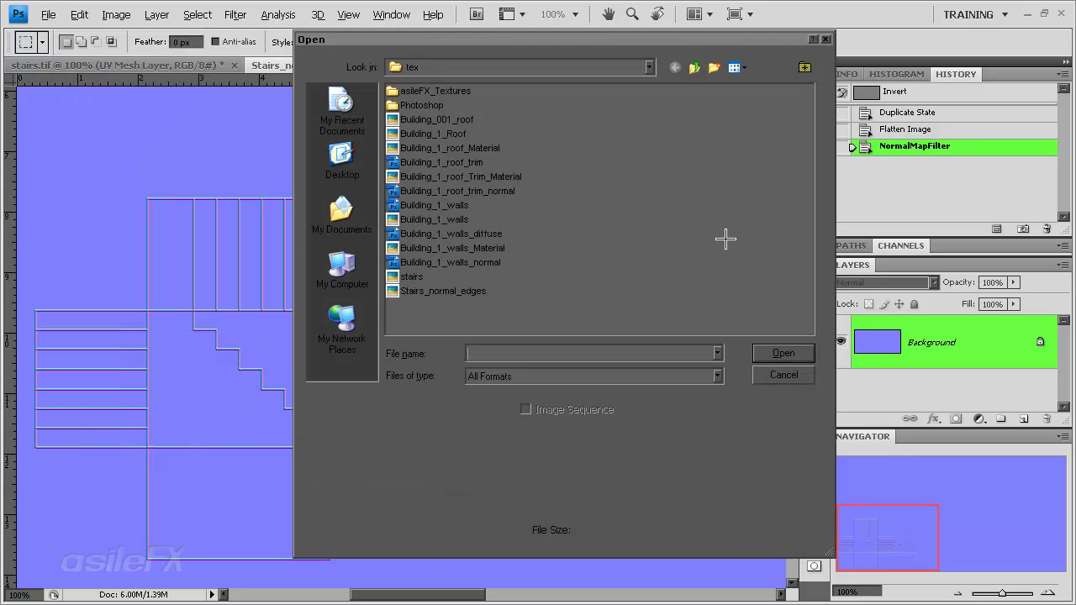
click(485, 248)
click(769, 358)
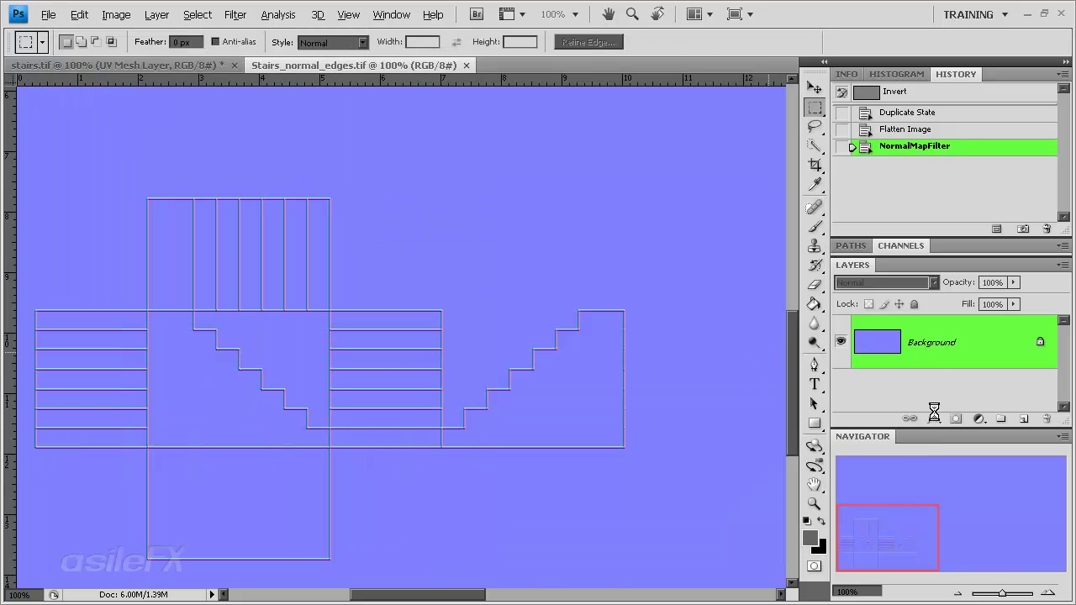
Show only the Normal layer of Building_1_walls_Material.tif and duplicate it into a new document
scroll(938, 358, up, 3)
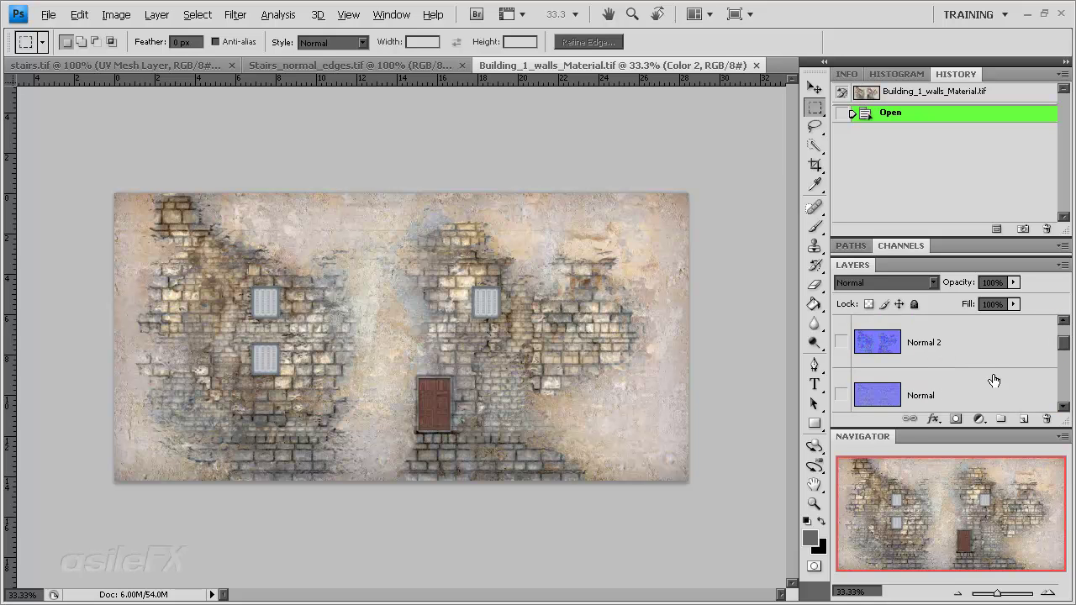
click(949, 384)
click(842, 386)
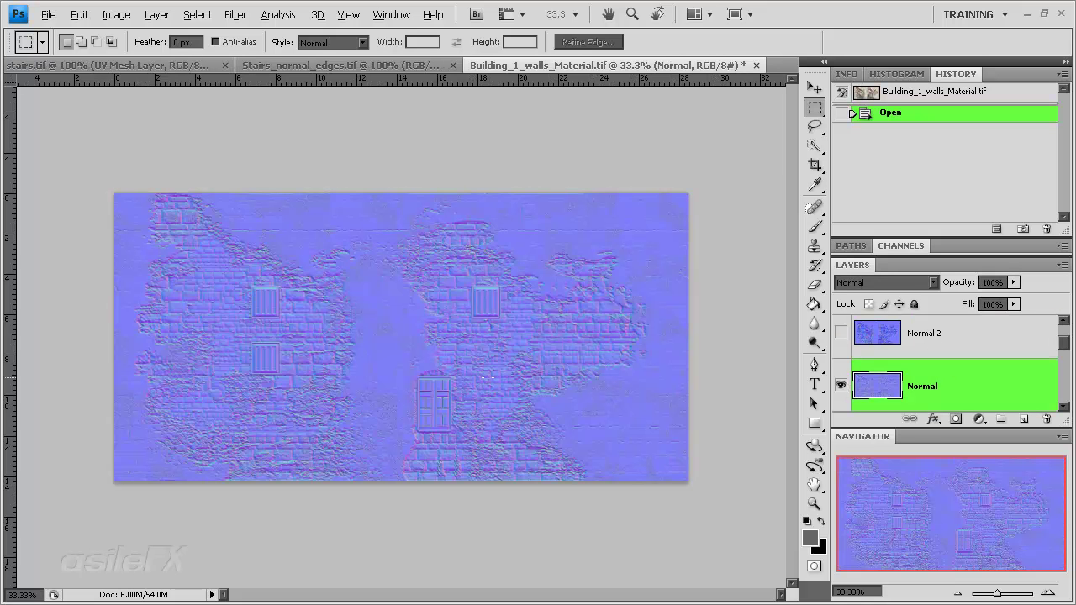
right_click(919, 374)
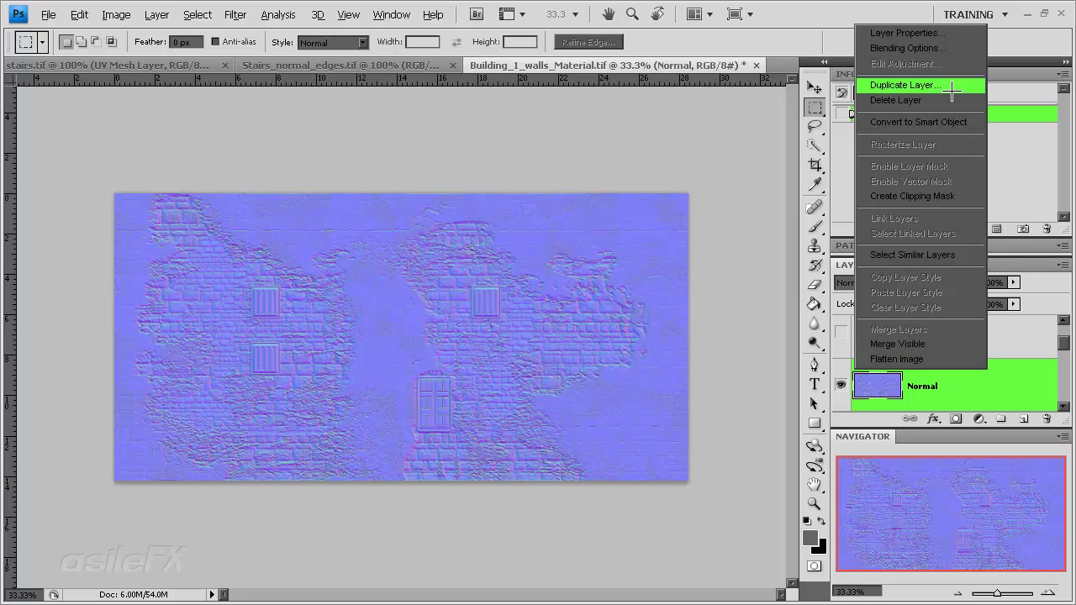
click(883, 84)
click(769, 340)
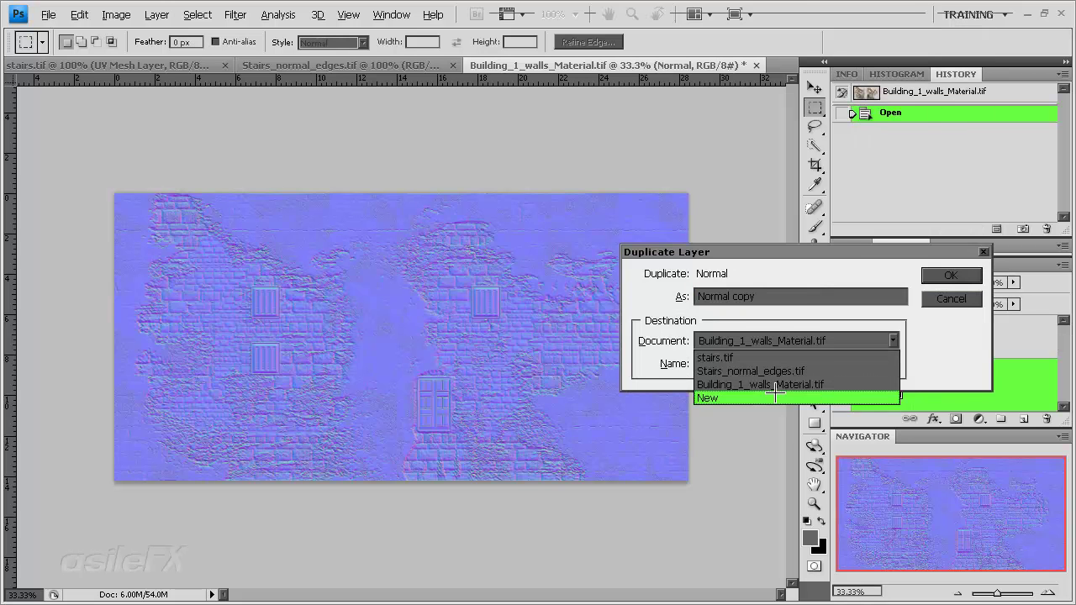
click(773, 397)
click(951, 276)
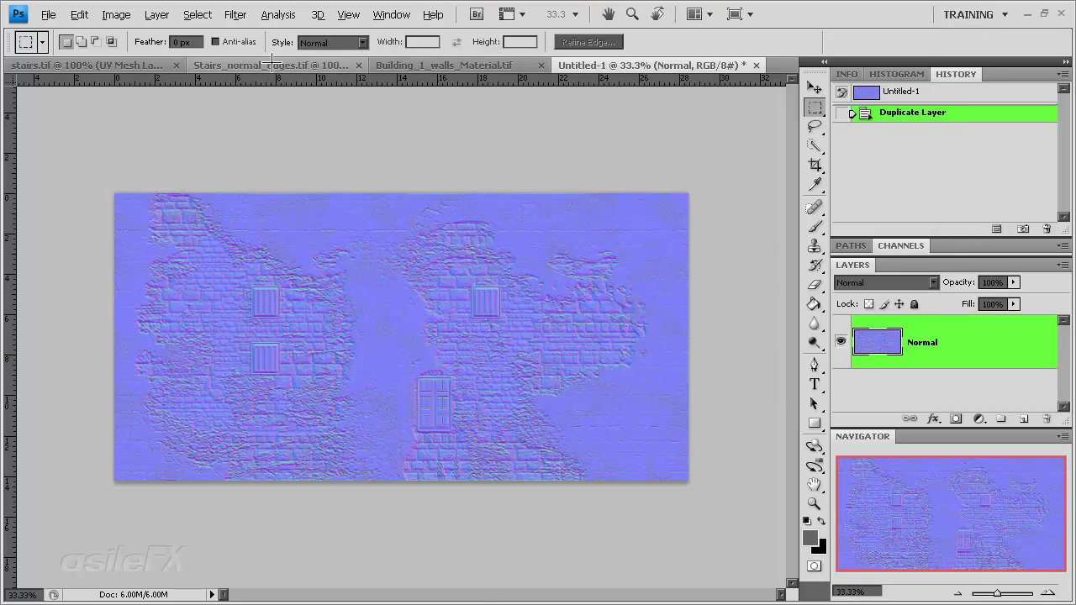
Copy the whole Stairs_normal_edges.tif canvas and paste it above the Normal layer in the new document
click(277, 68)
key(ctrl+a)
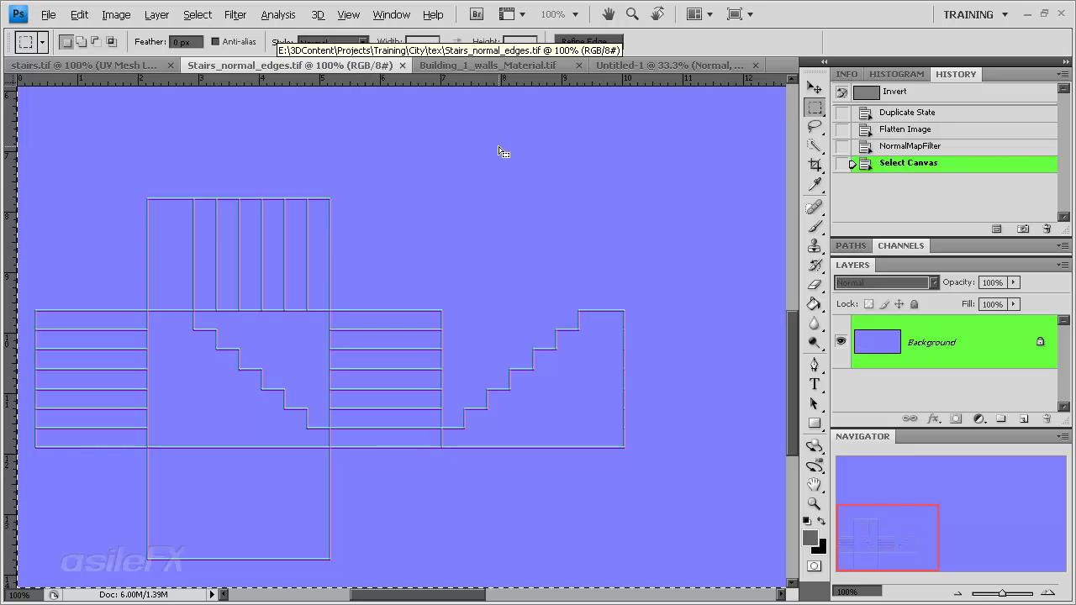
click(672, 65)
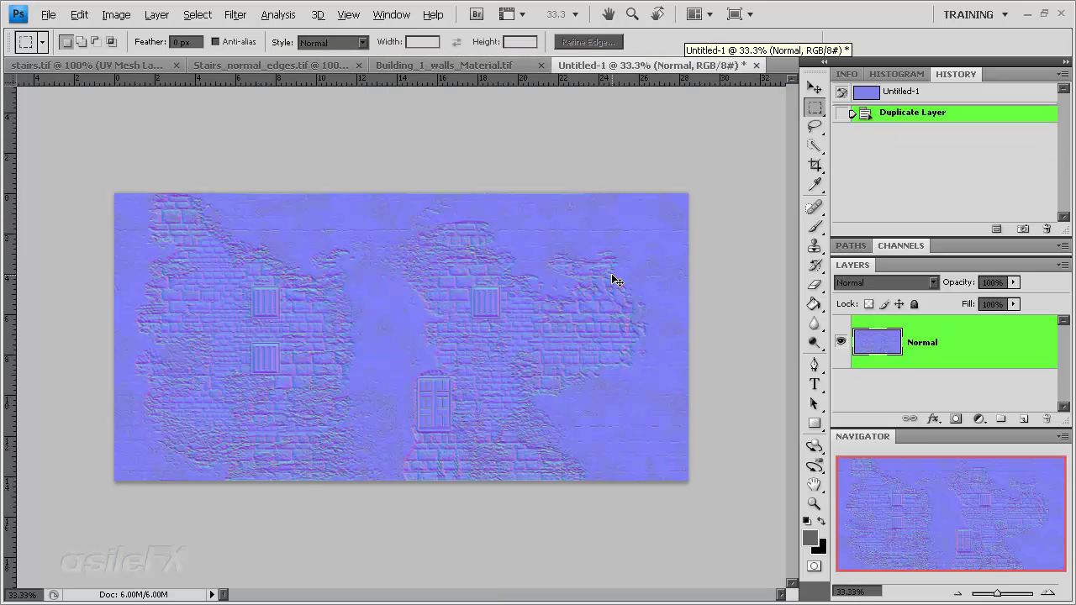
key(ctrl+v)
Blend the pasted stair edges layer with the wall normals using the Pin Light mode
key(ctrl+plus)
key(ctrl+plus)
key(ctrl+plus)
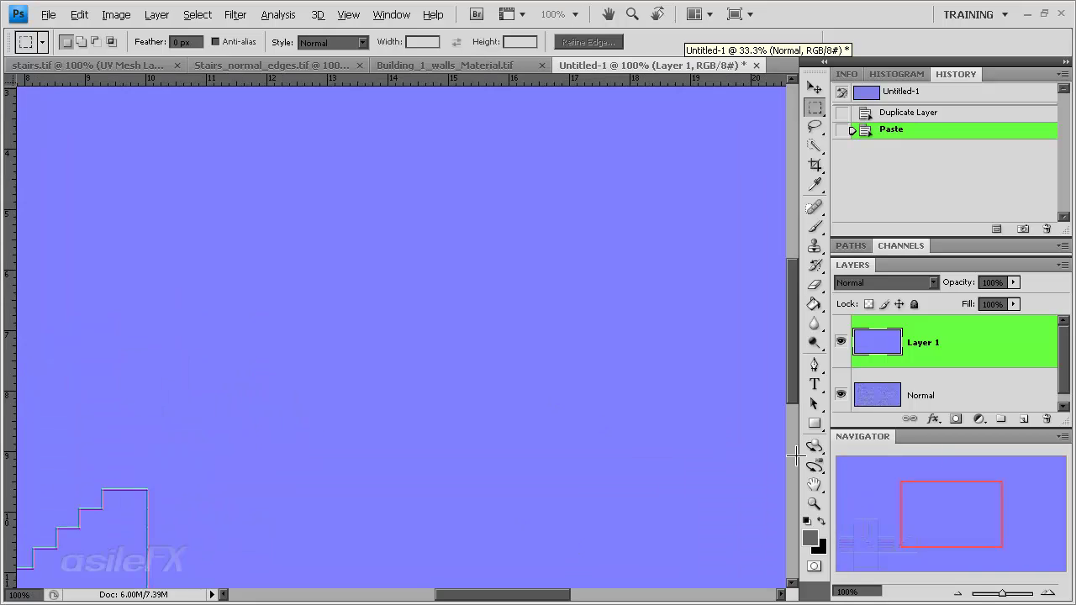
drag(967, 499, 912, 524)
click(889, 283)
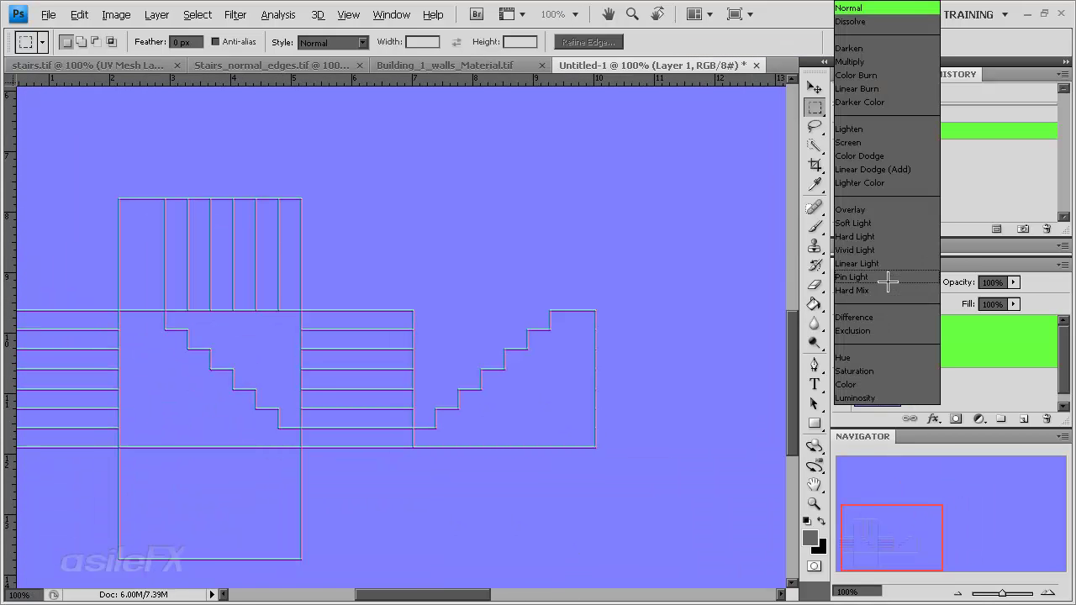
click(887, 280)
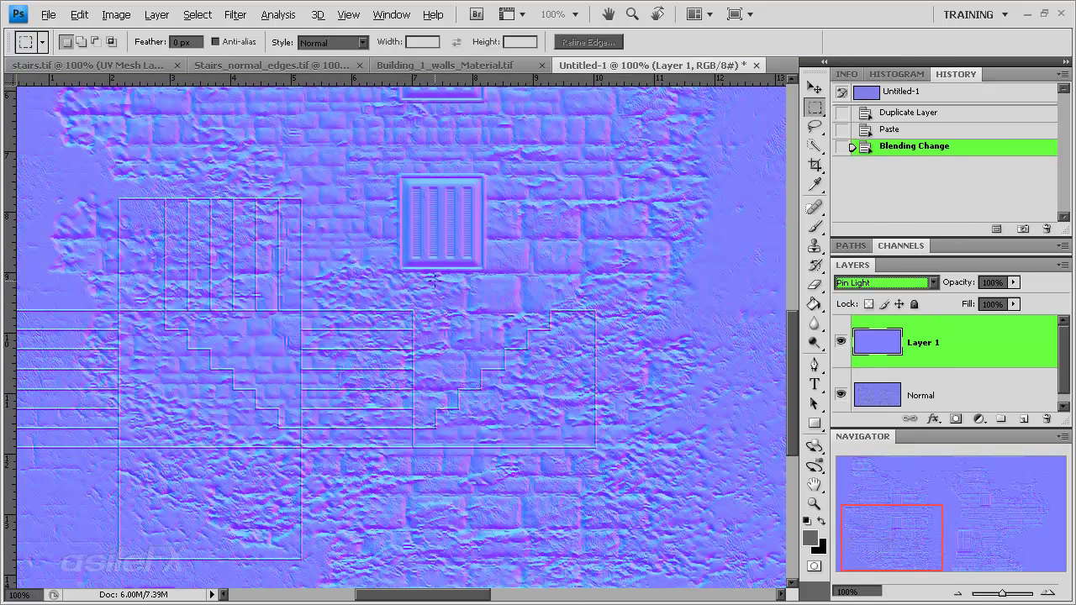
drag(926, 505, 910, 519)
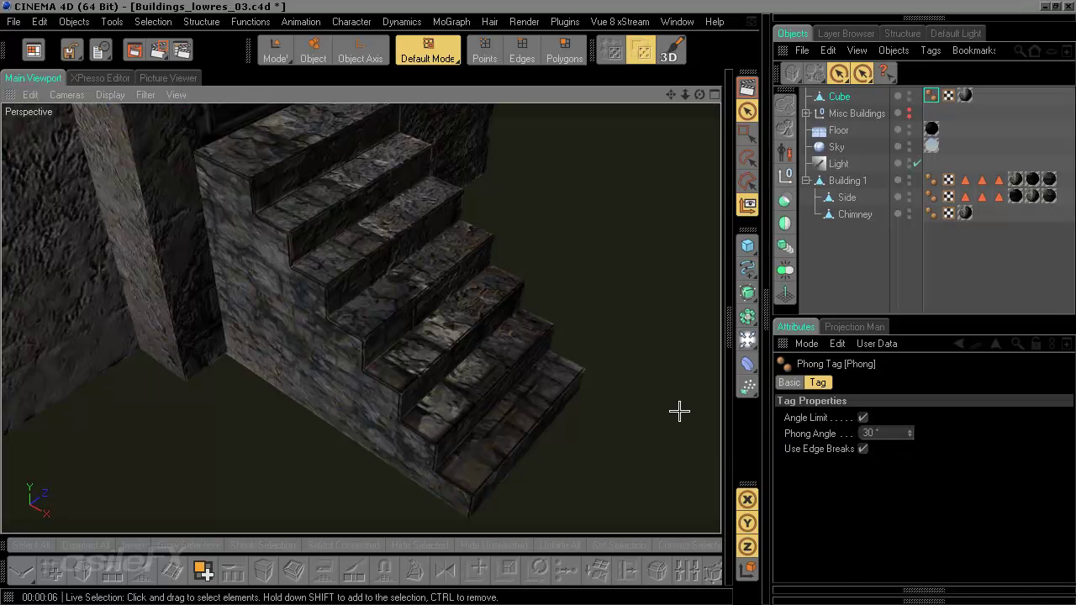
Switch to CINEMA 4D and copy the Bump texture of Building 1 Walls_stairs into its Normal channel, replacing the edge map
click(740, 319)
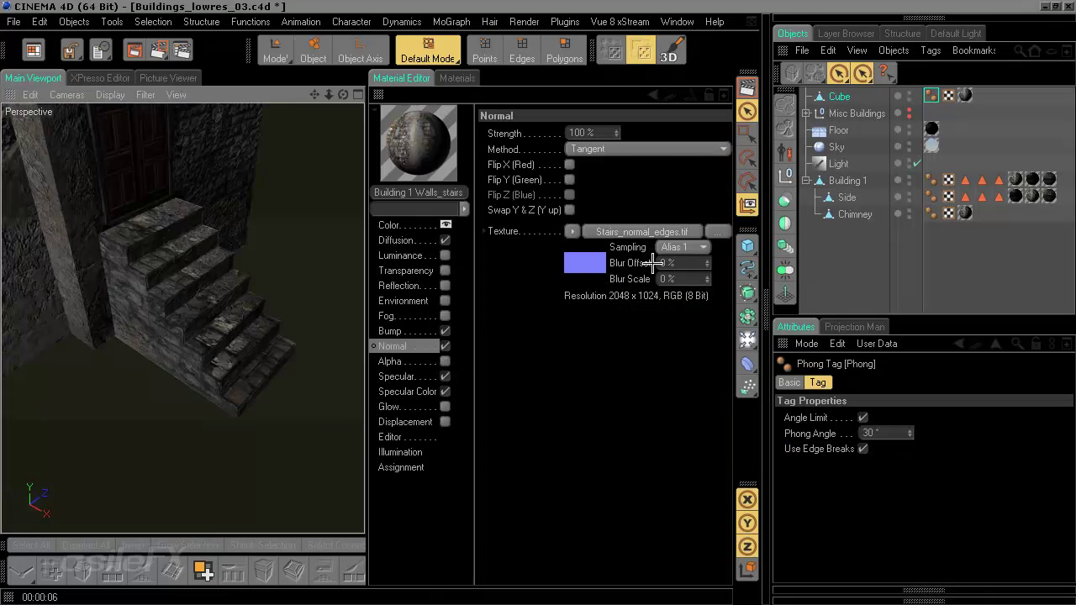
click(393, 331)
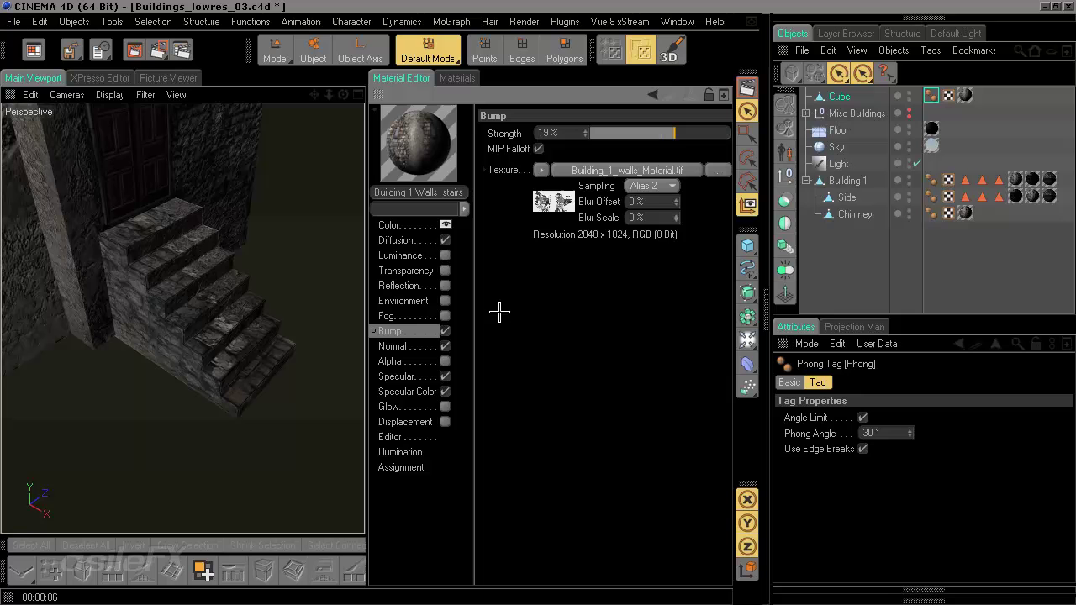
right_click(520, 174)
click(571, 216)
click(393, 346)
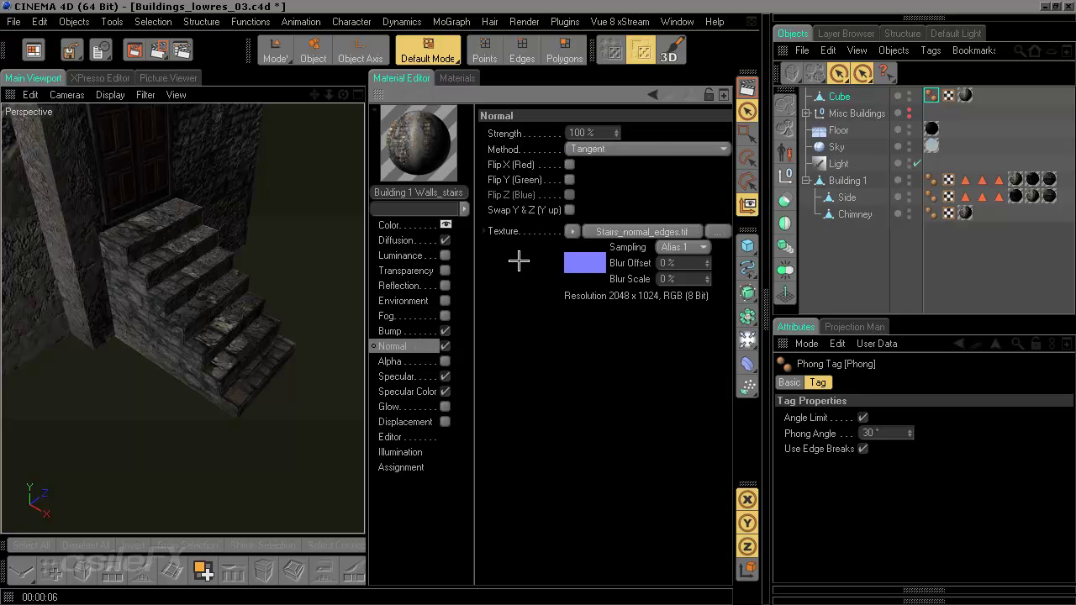
right_click(535, 233)
click(569, 290)
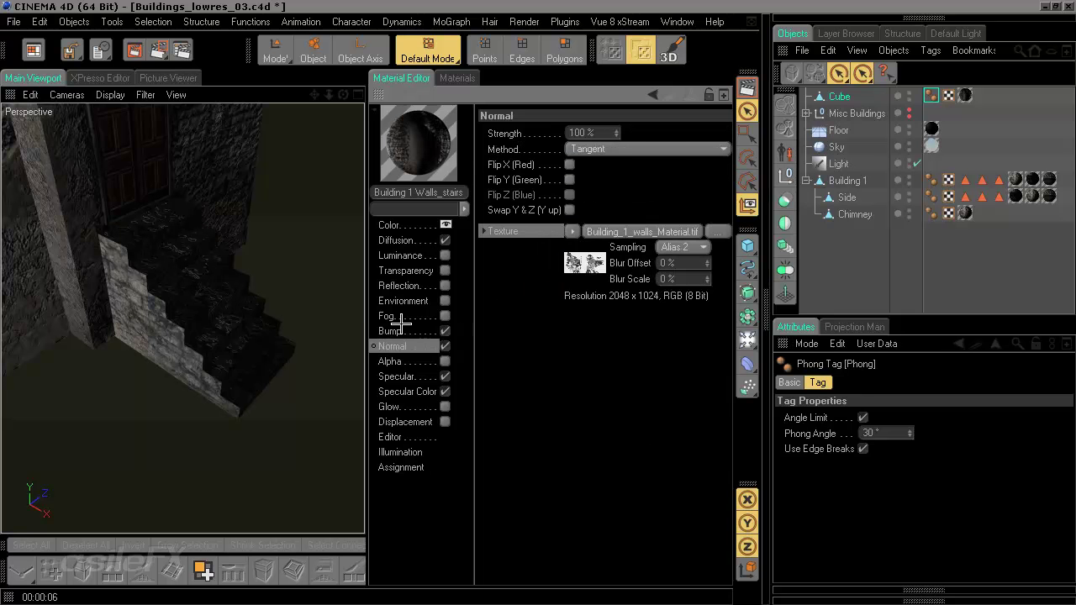
Choose the Normal layer of Building_1_walls_Material.tif as the layerset of the Normal channel's texture
click(626, 232)
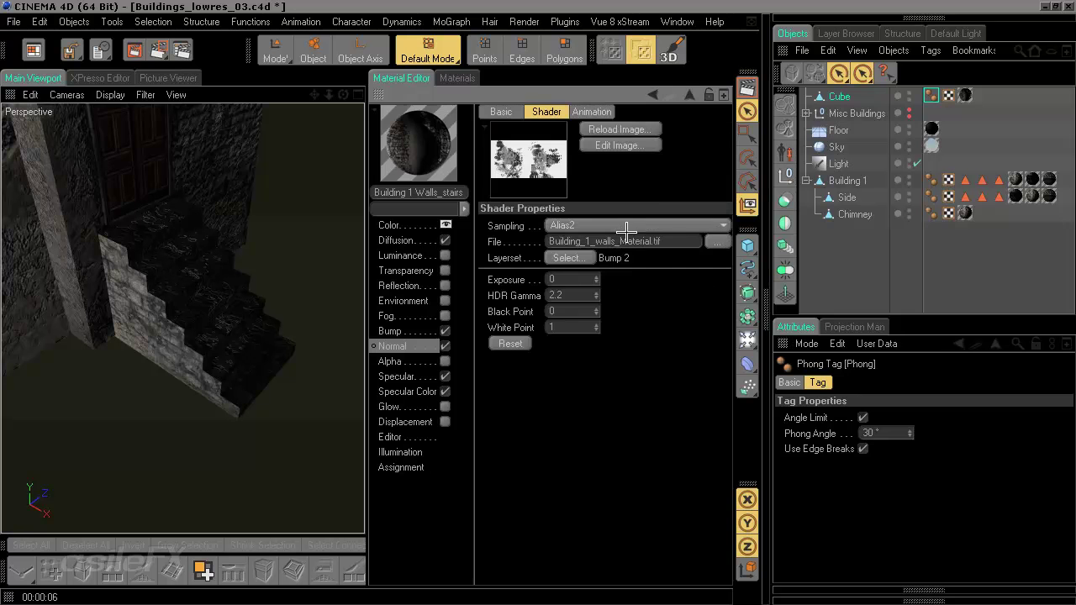
click(589, 260)
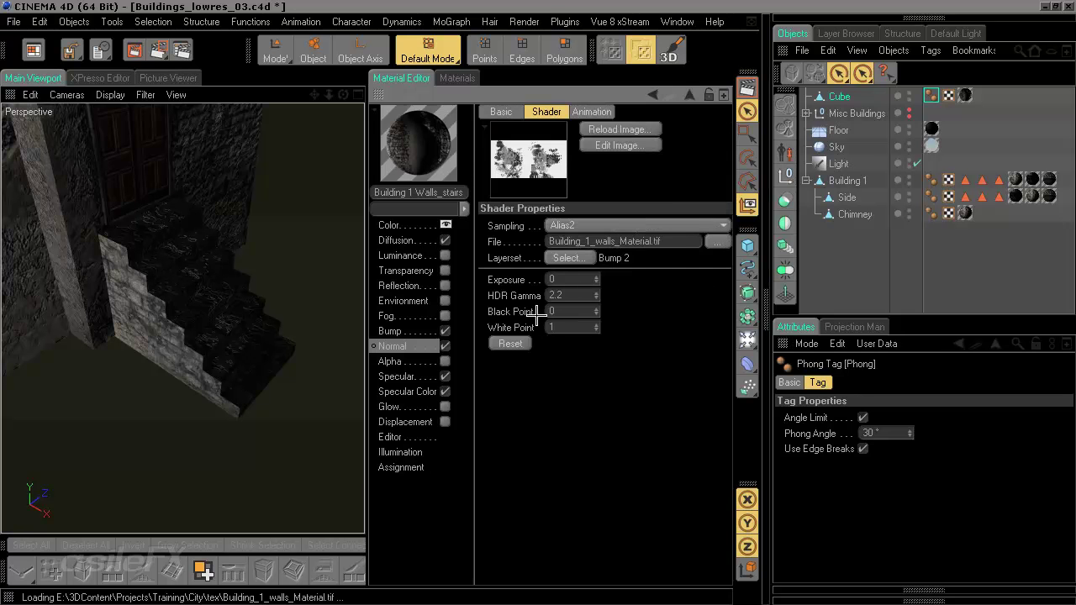
click(499, 274)
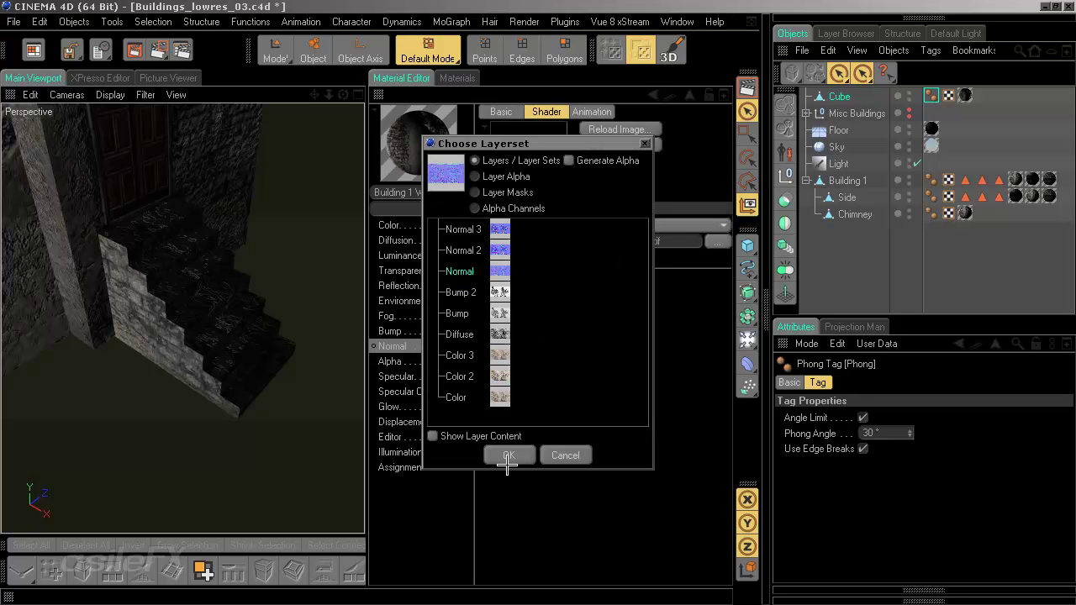
click(507, 456)
click(405, 349)
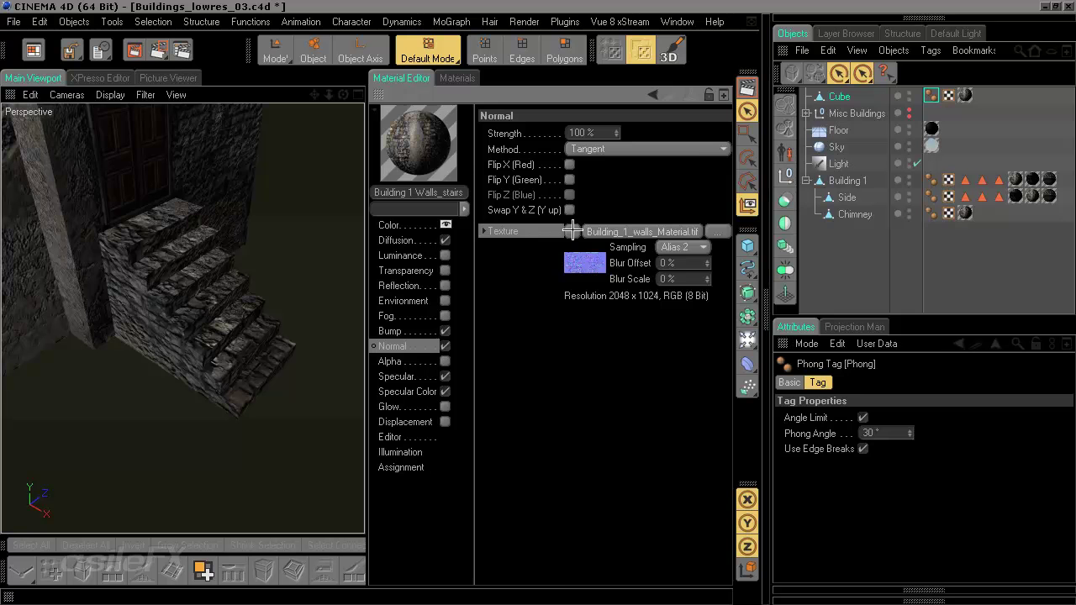
Wrap the wall texture in the Normal channel in a Layer shader
click(573, 230)
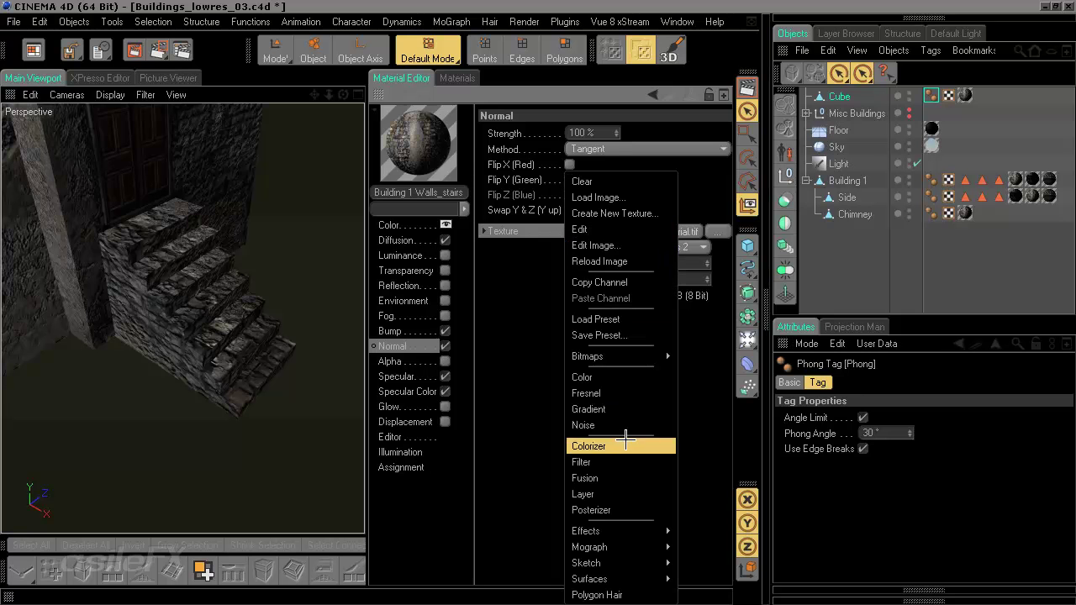
click(615, 494)
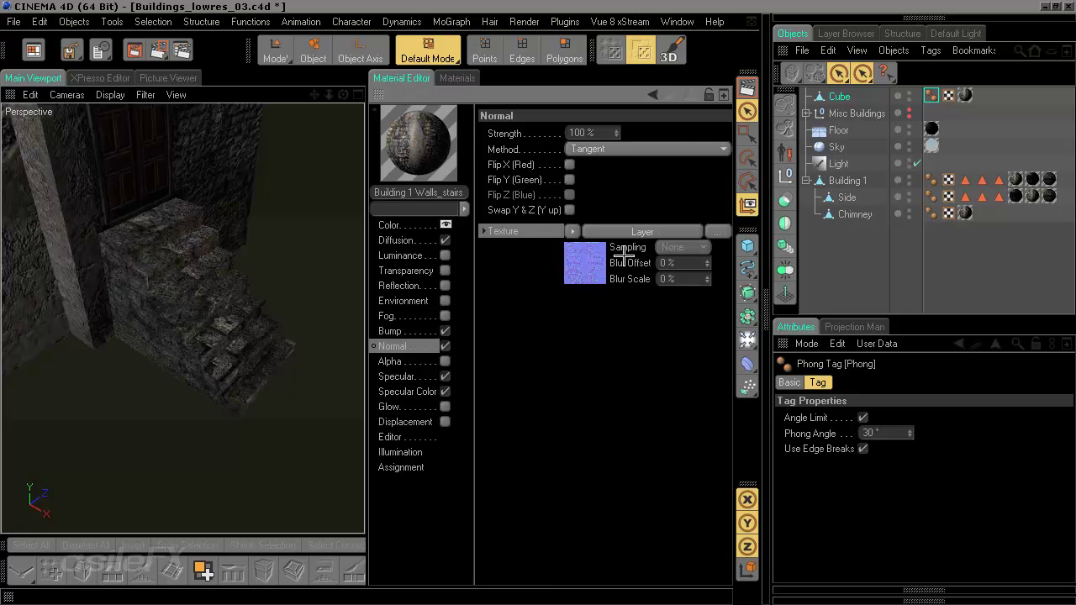
Add the Stairs_normal_edges image as a new layer above the wall bitmap in the Normal channel's Layer shader
click(635, 232)
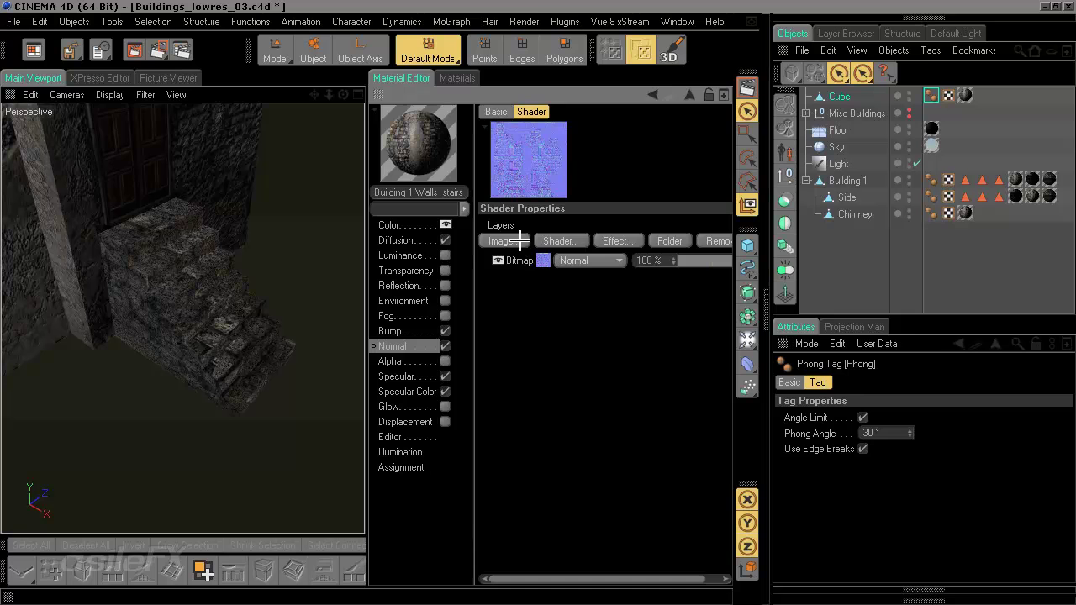
click(504, 242)
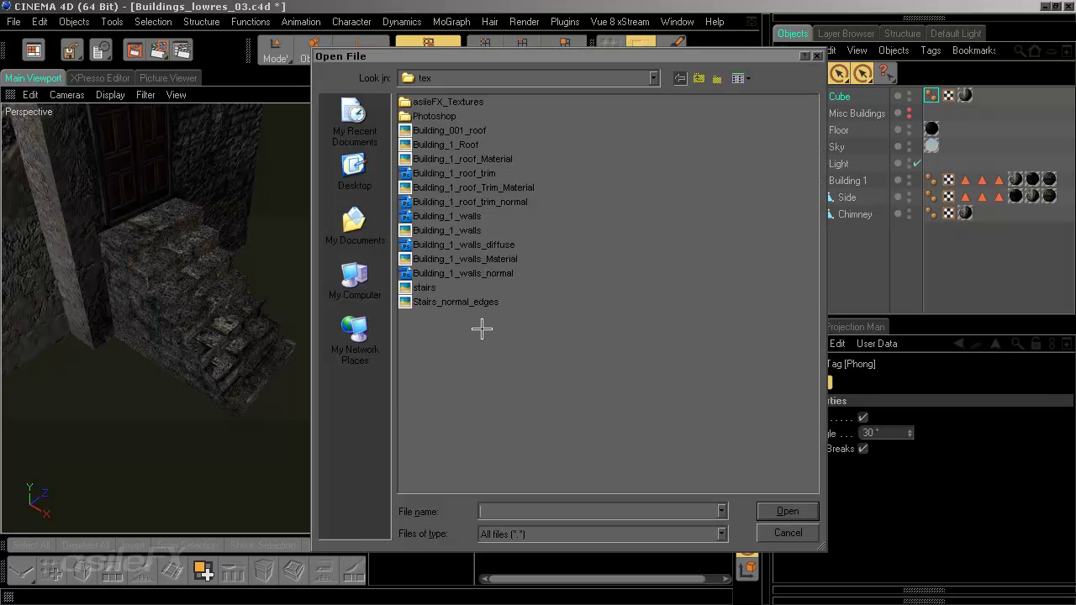
click(474, 303)
click(788, 511)
Set the blend mode of the Stairs_normal_edges layer to Soft Light
click(661, 262)
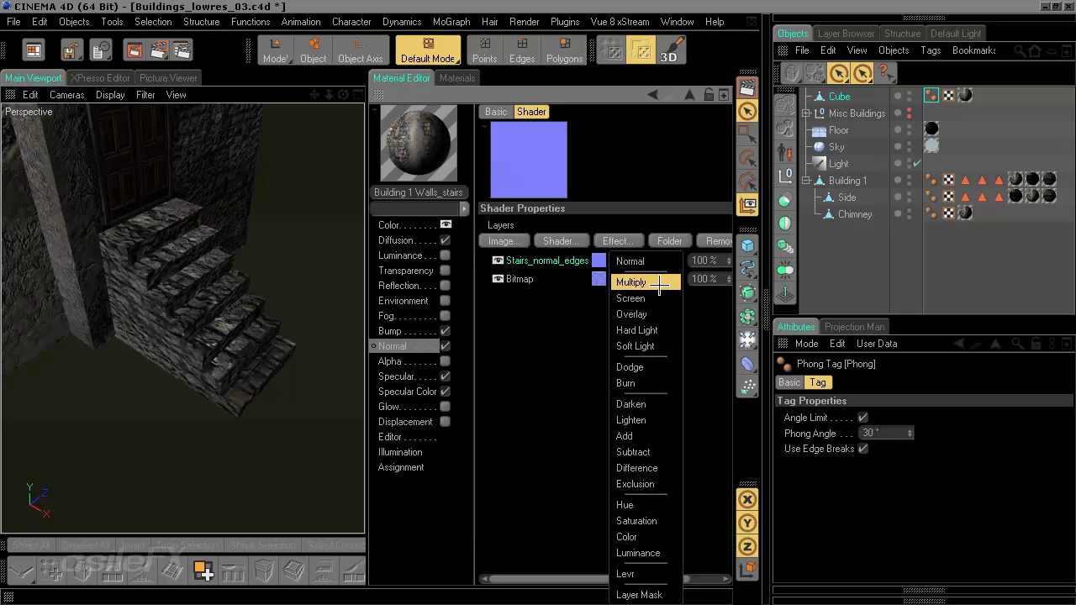
click(539, 386)
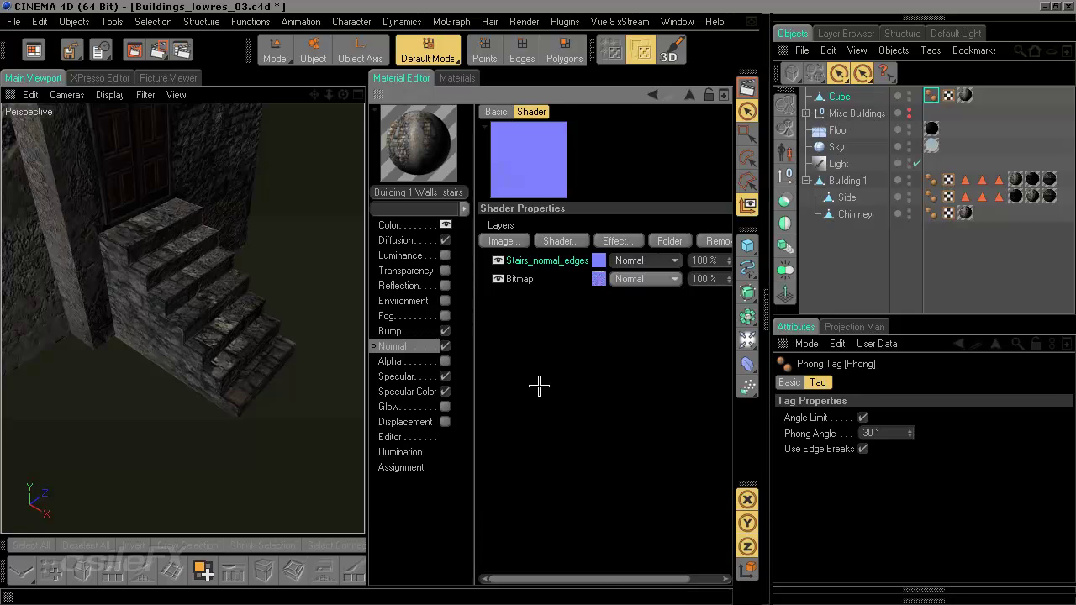
click(629, 262)
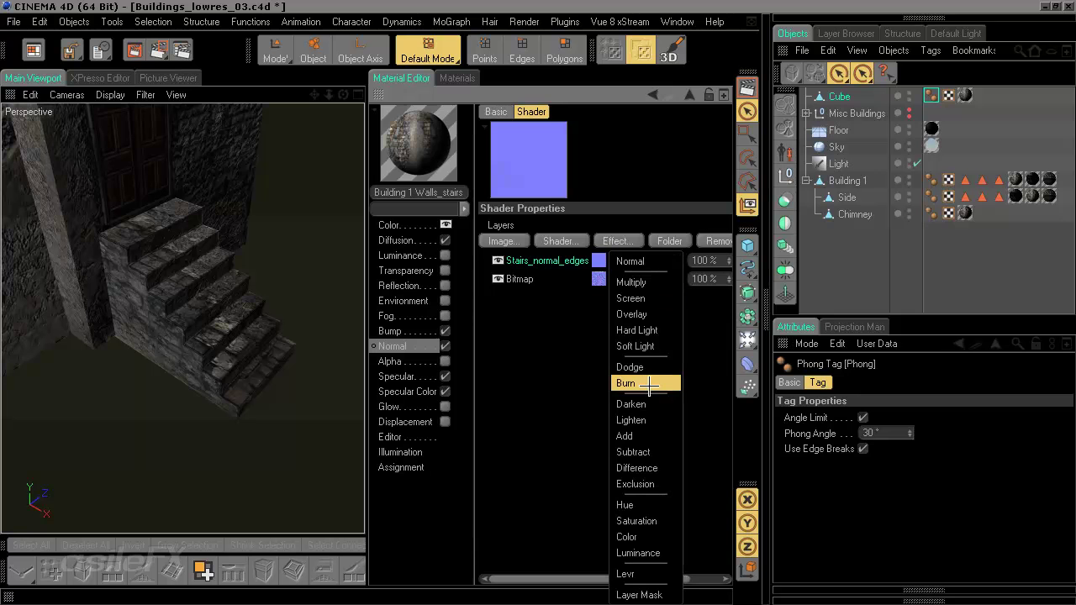
click(659, 345)
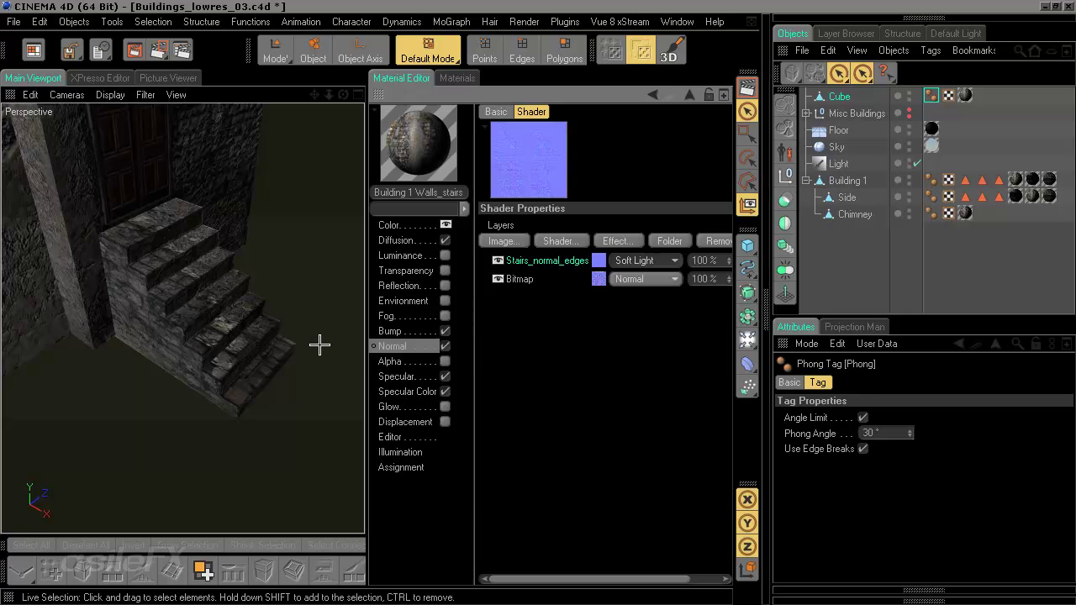
Enlarge the perspective view over the material editor and test-render the stairs close up
ctrl+click(378, 96)
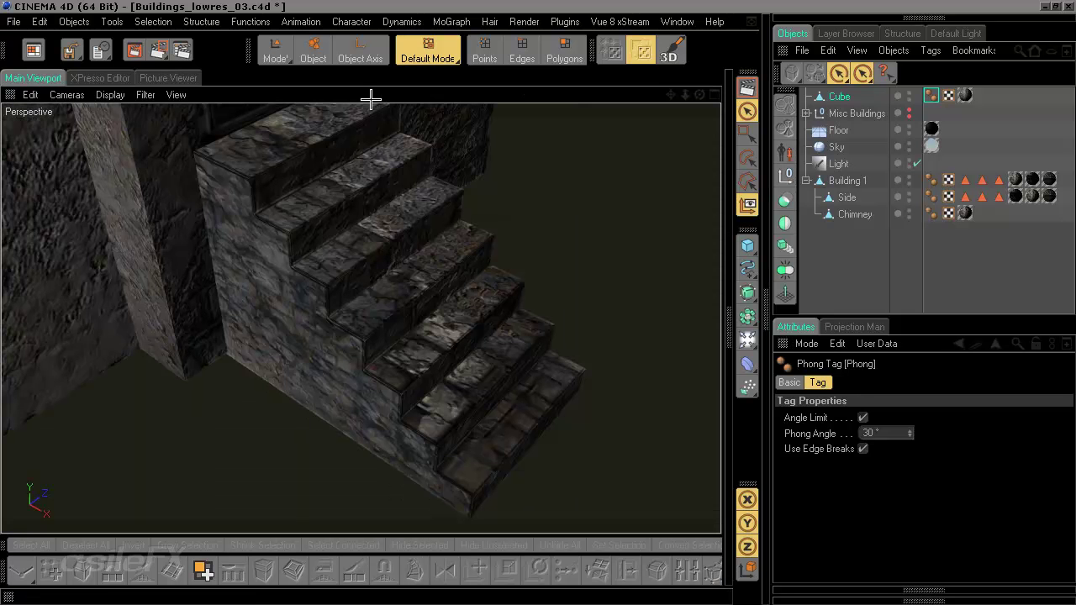
click(747, 88)
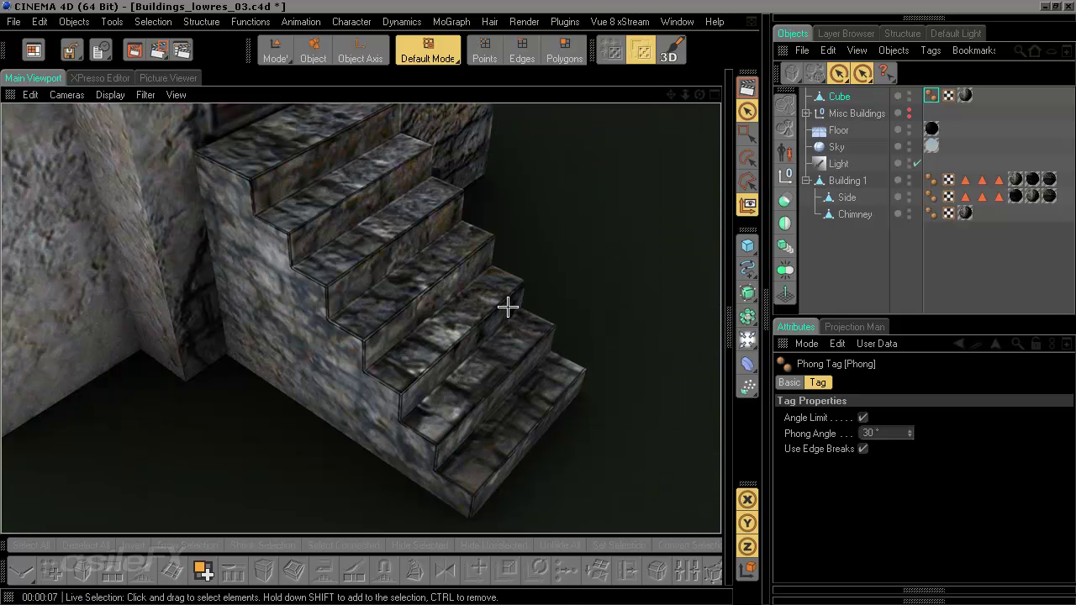
Test-render the whole building with its stairs from farther away
scroll(508, 307, down, 6)
mouse_move(507, 308)
alt+mouse_down()
mouse_move(505, 290)
mouse_move(498, 314)
alt+mouse_up()
alt+middle_drag(499, 314, 533, 269)
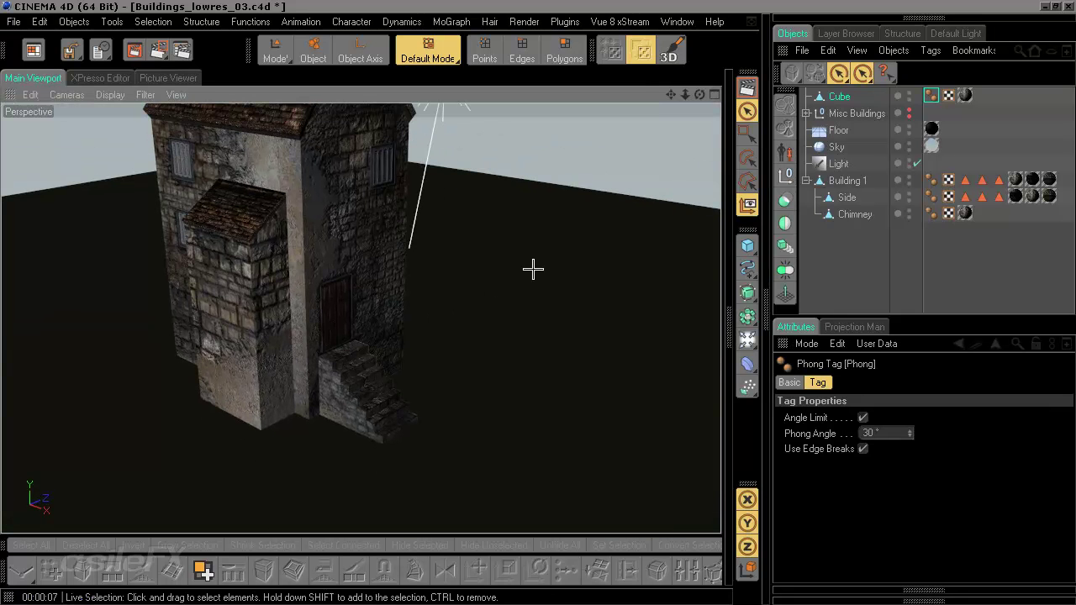
key(ctrl+r)
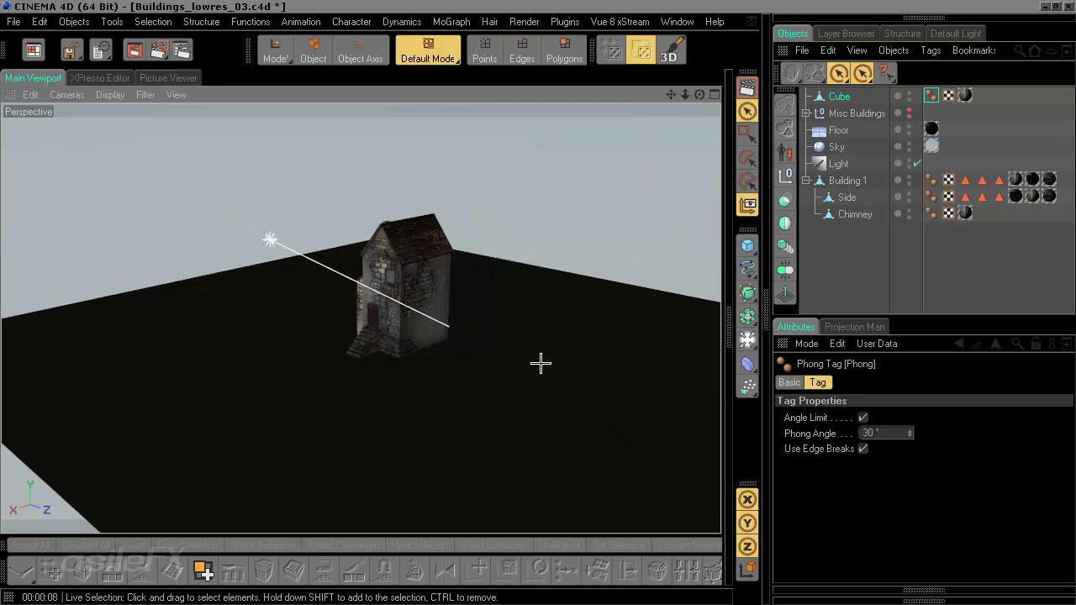
click(747, 88)
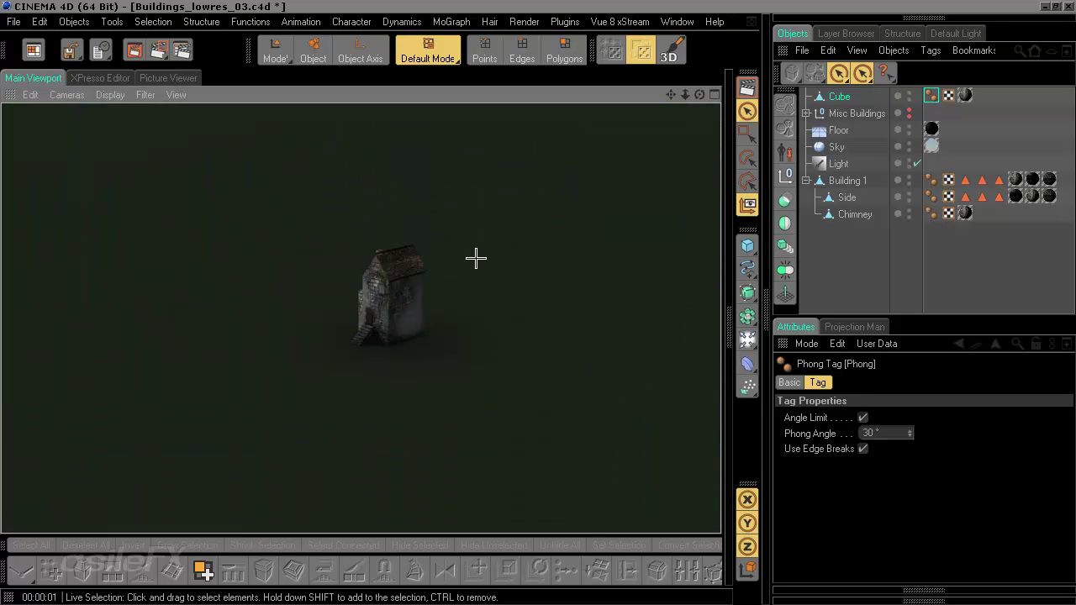
click(412, 413)
Test-render the building from a raised angle that shows the chimney, side extension and stairs
scroll(432, 413, up, 3)
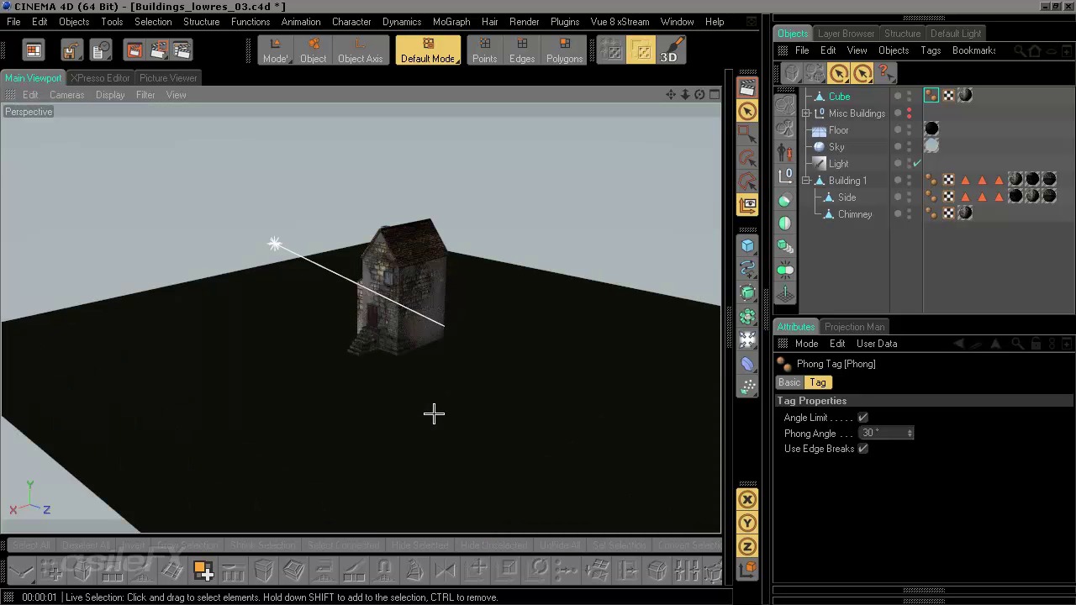
alt+drag(432, 414, 408, 383)
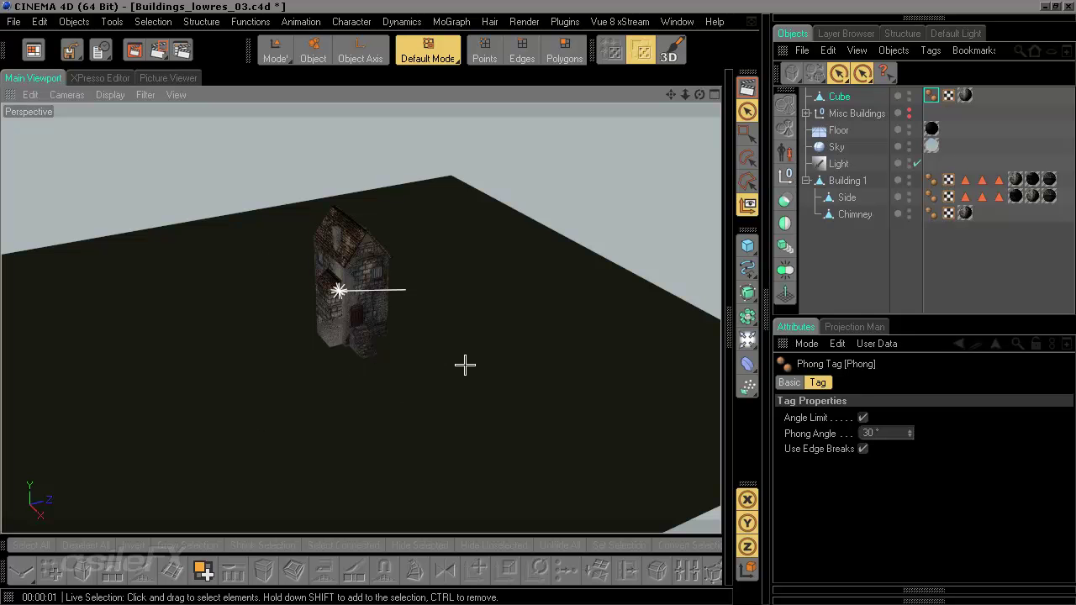
scroll(469, 367, up, 3)
alt+drag(424, 378, 526, 330)
click(747, 87)
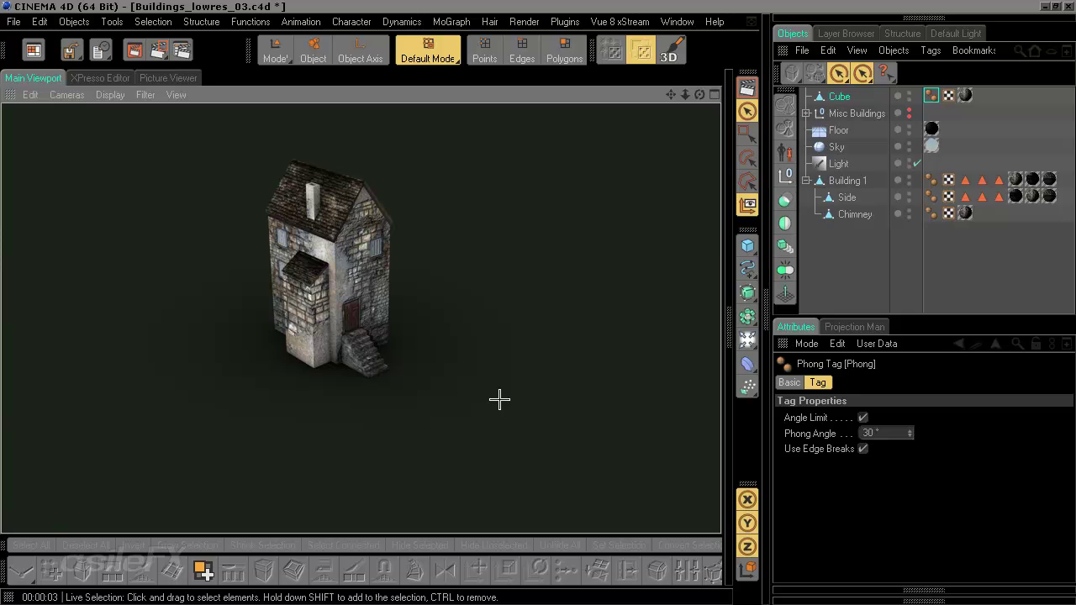
Render the building once more from closer up and examine its walls, door and stairs from several angles
alt+drag(528, 390, 559, 362)
key(ctrl+r)
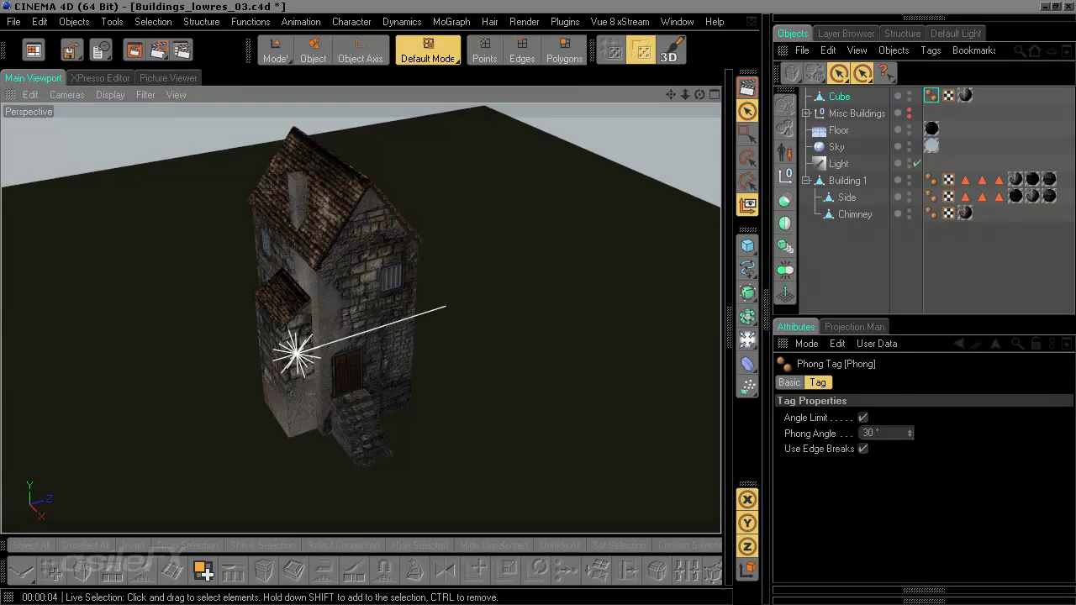
alt+drag(370, 445, 385, 397)
scroll(387, 409, up, 5)
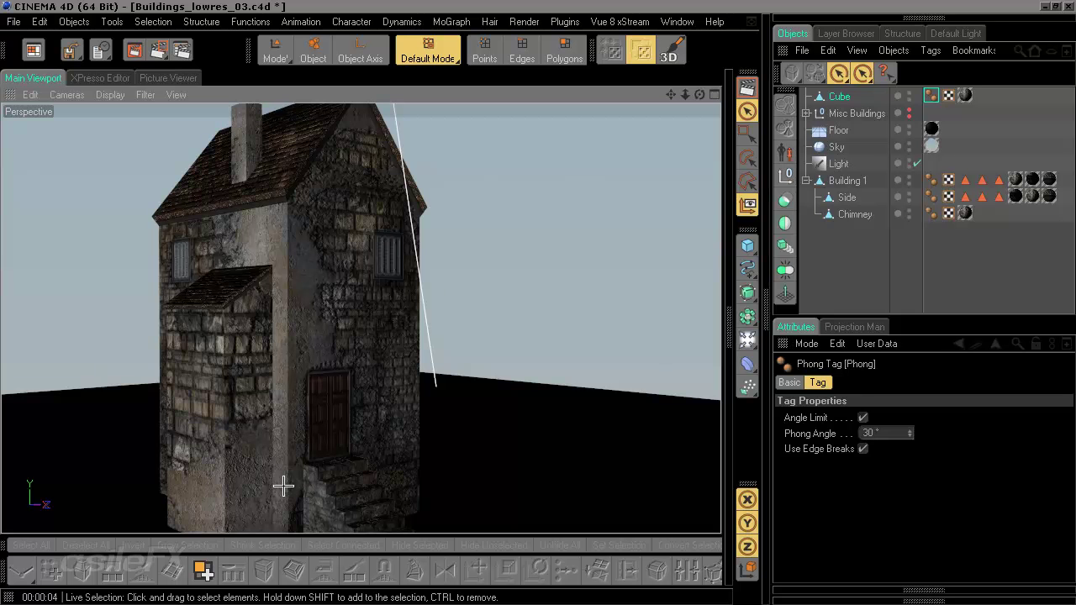
alt+drag(436, 375, 521, 391)
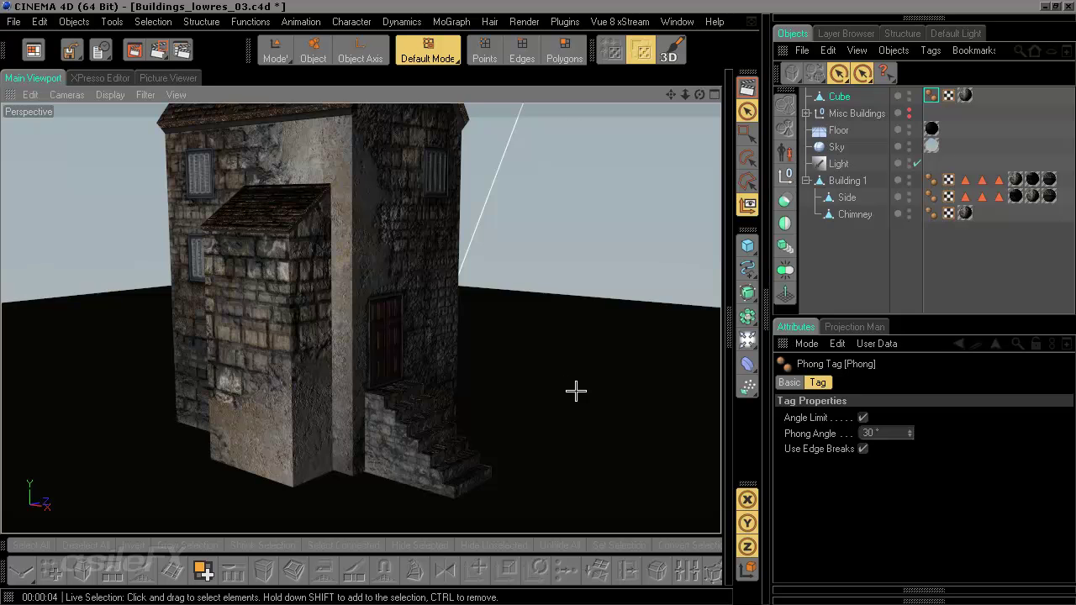
alt+drag(576, 391, 593, 347)
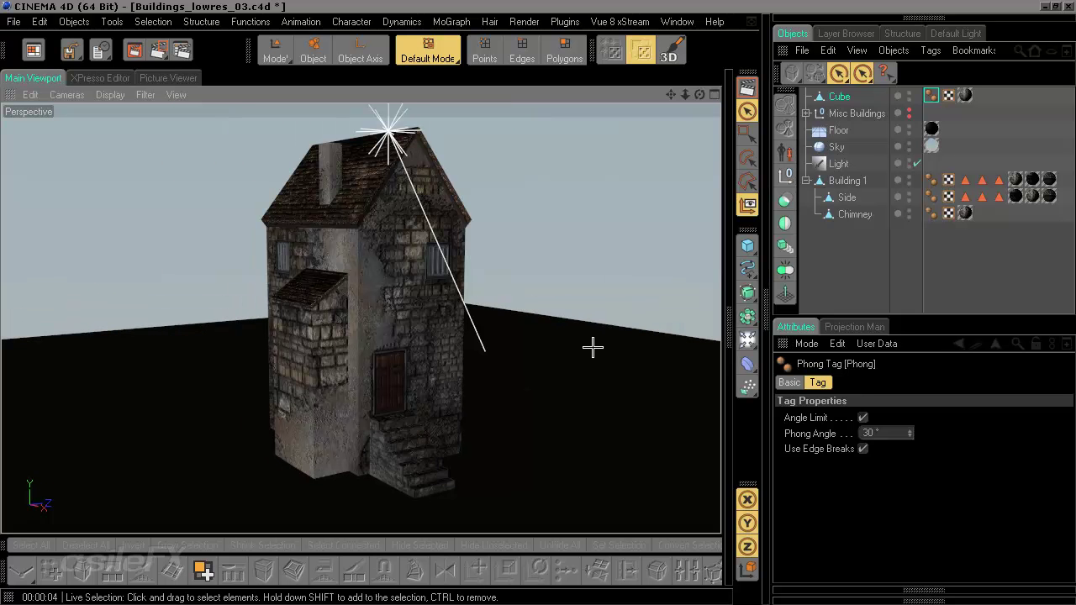